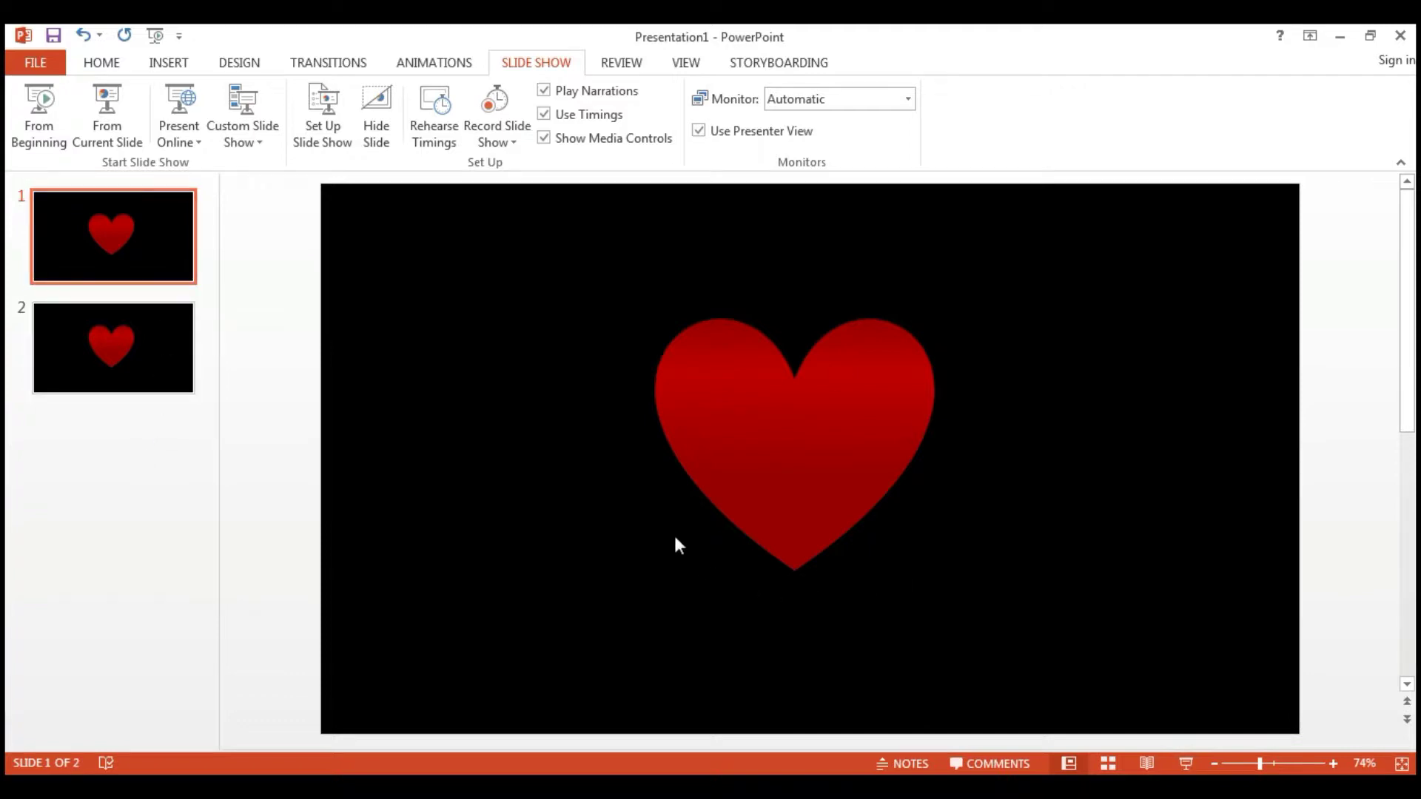
Copy slides 1 and 2 and paste them after the last slide as slides 3 and 4.
{"action": "left_click", "coordinate": [168, 363]}
{"action": "left_click", "coordinate": [176, 279]}
{"action": "left_click", "coordinate": [172, 332], "text": "ctrl"}
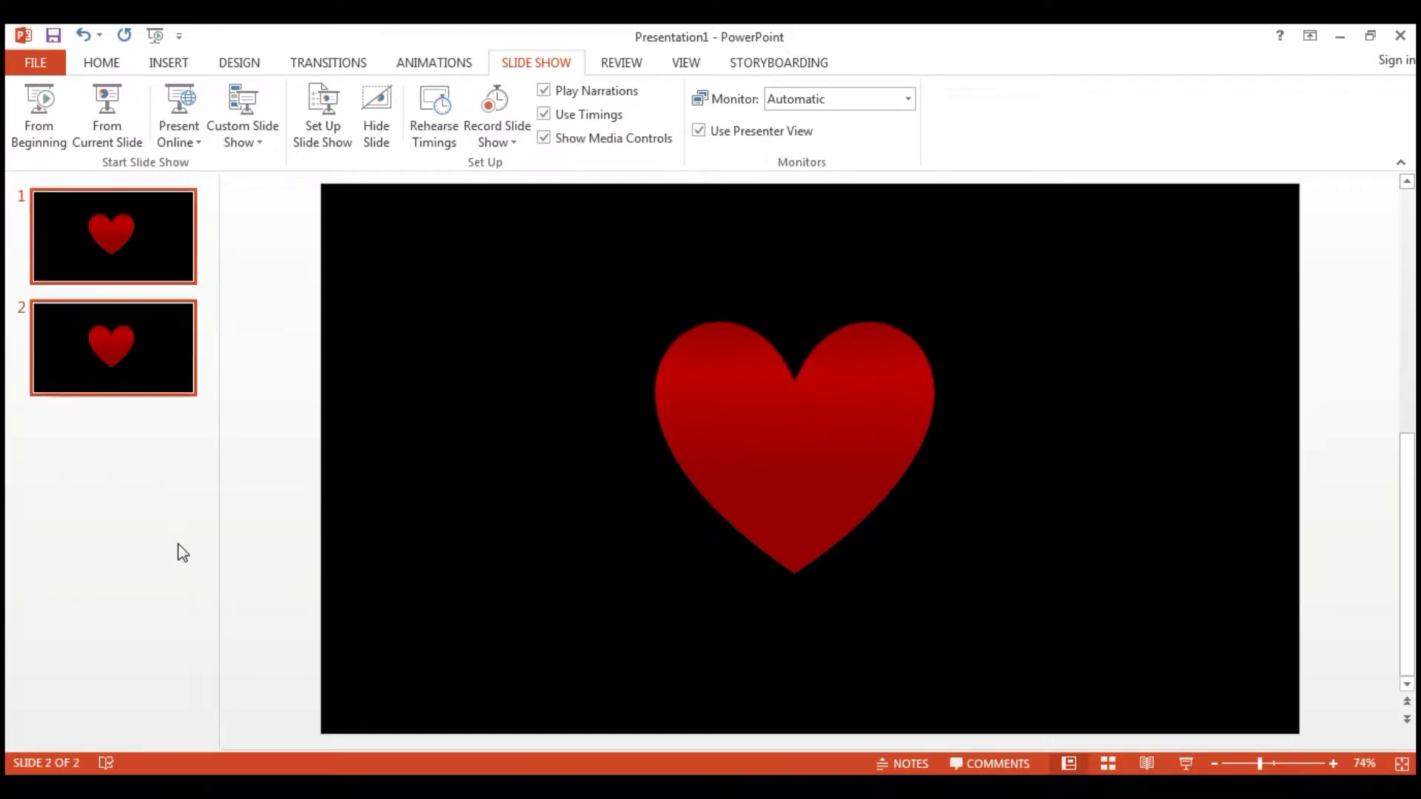
{"action": "left_click", "coordinate": [164, 483]}
{"action": "key", "text": "ctrl+v"}
Review the four heart slides, then return to slide 1.
{"action": "left_click", "coordinate": [162, 477]}
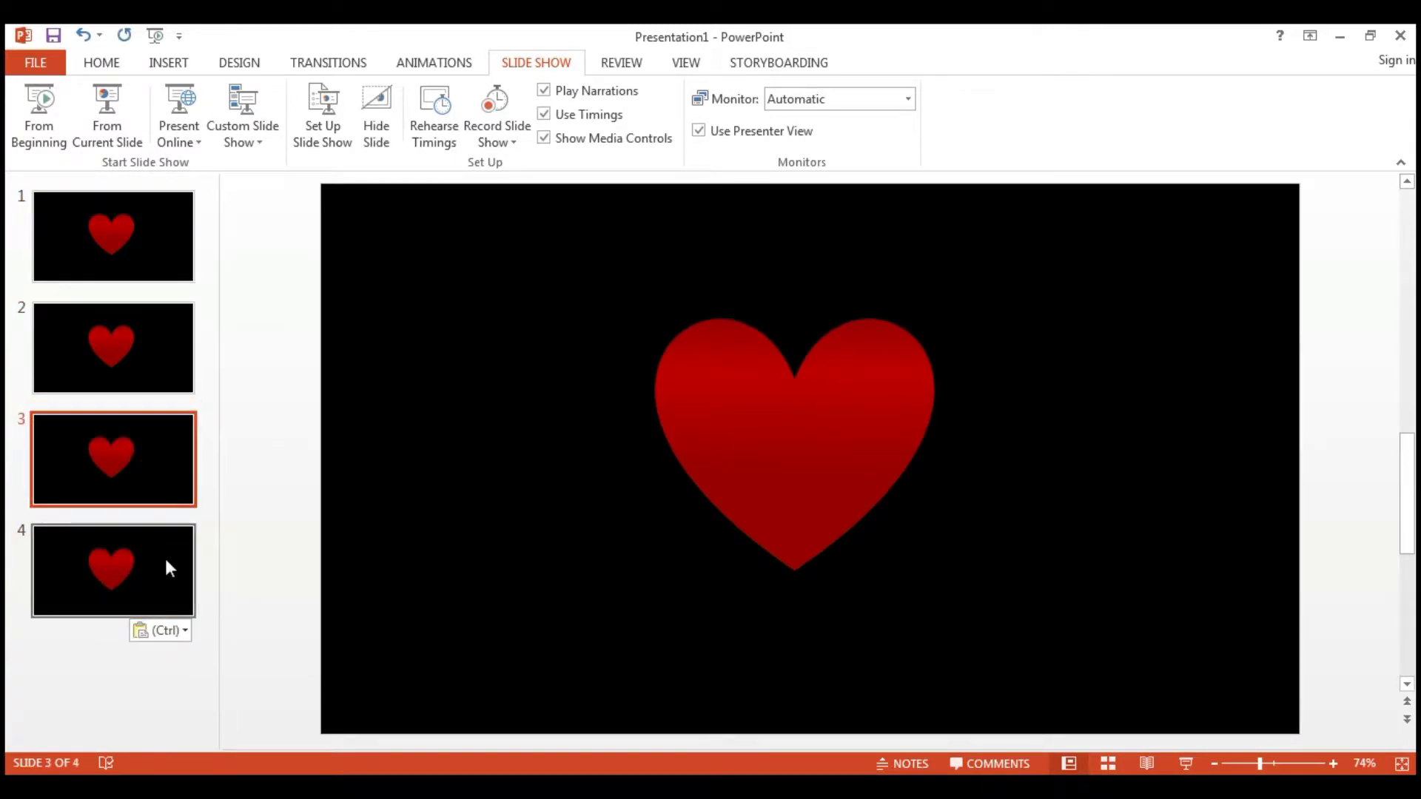
{"action": "left_click", "coordinate": [166, 559]}
{"action": "left_click", "coordinate": [162, 495]}
{"action": "left_click", "coordinate": [162, 373]}
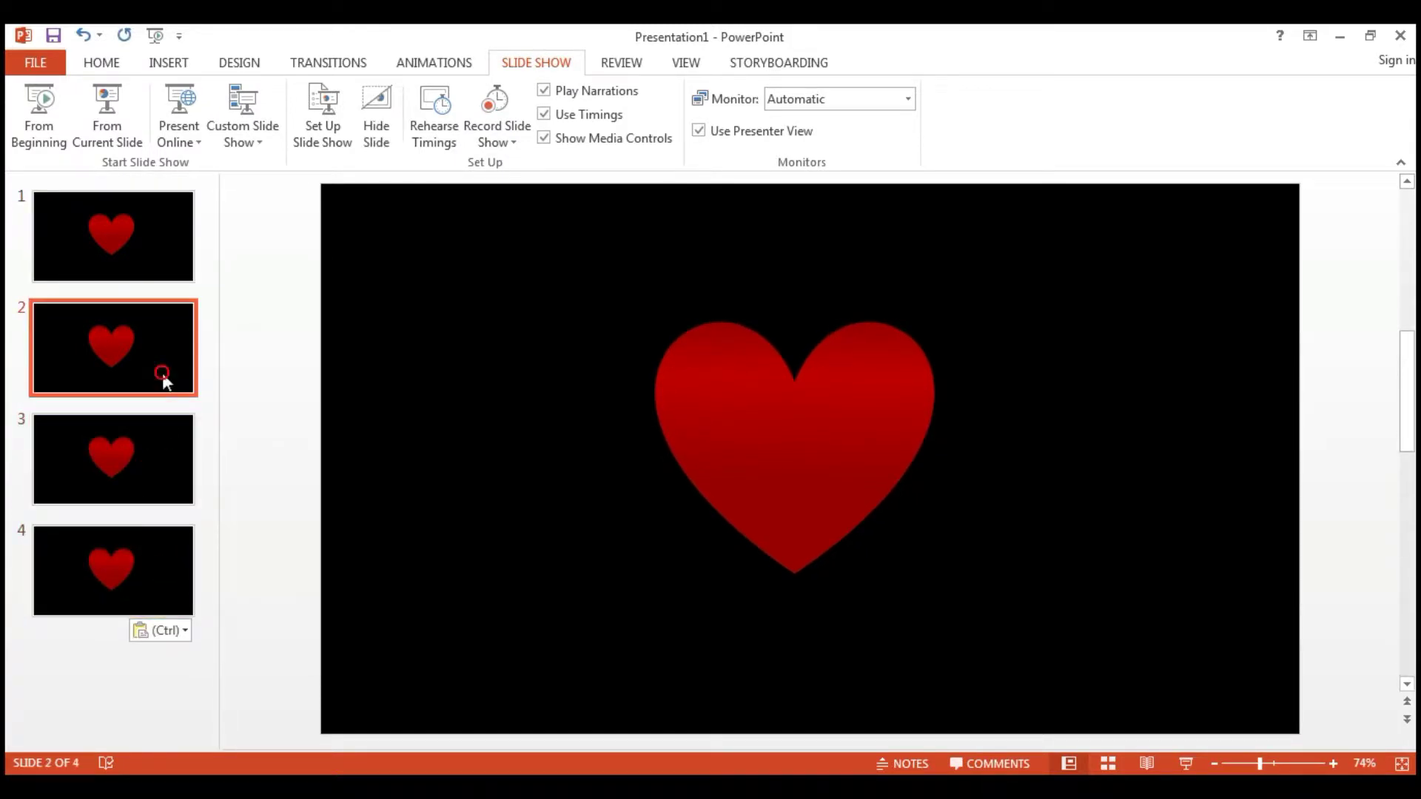
{"action": "left_click", "coordinate": [163, 458]}
{"action": "left_click", "coordinate": [163, 588]}
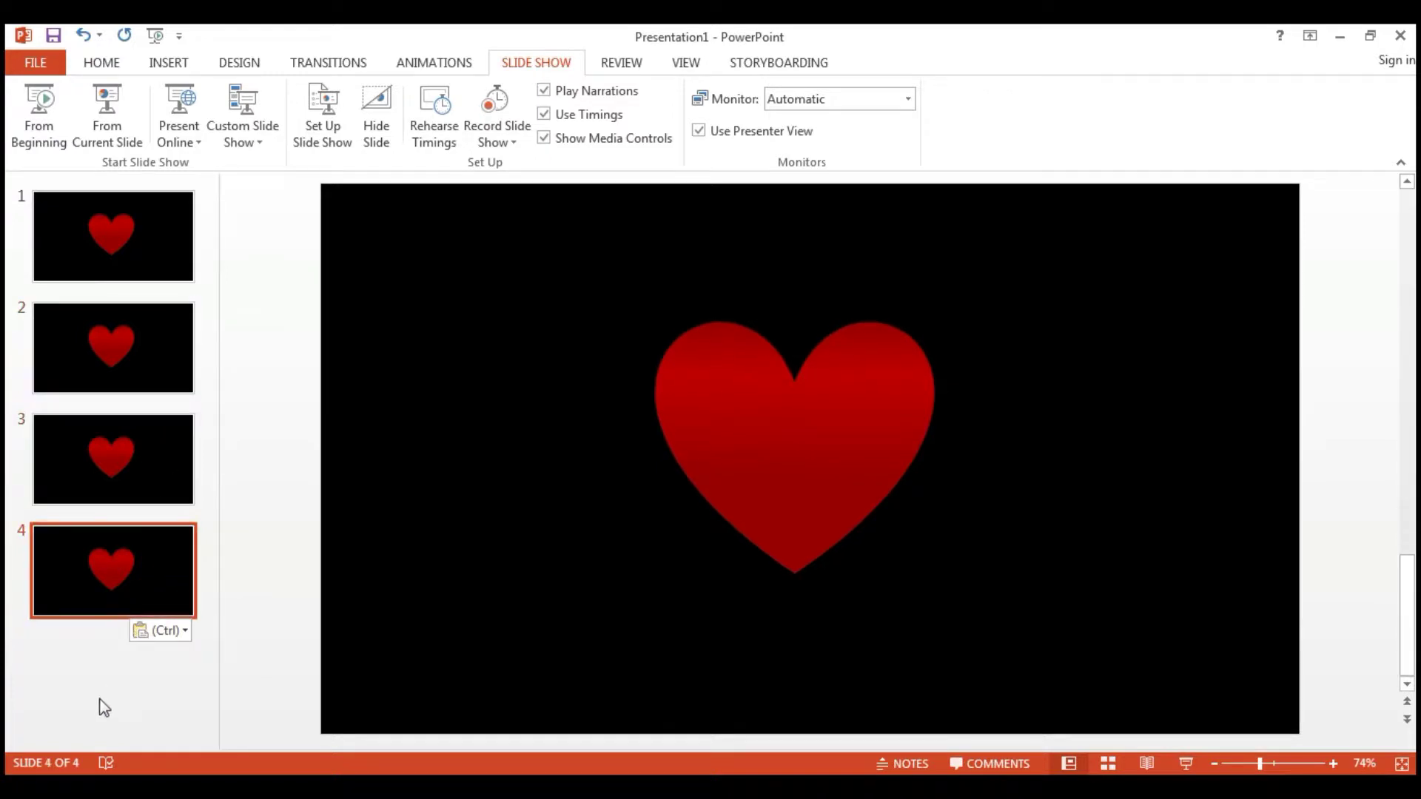
{"action": "left_click", "coordinate": [161, 266]}
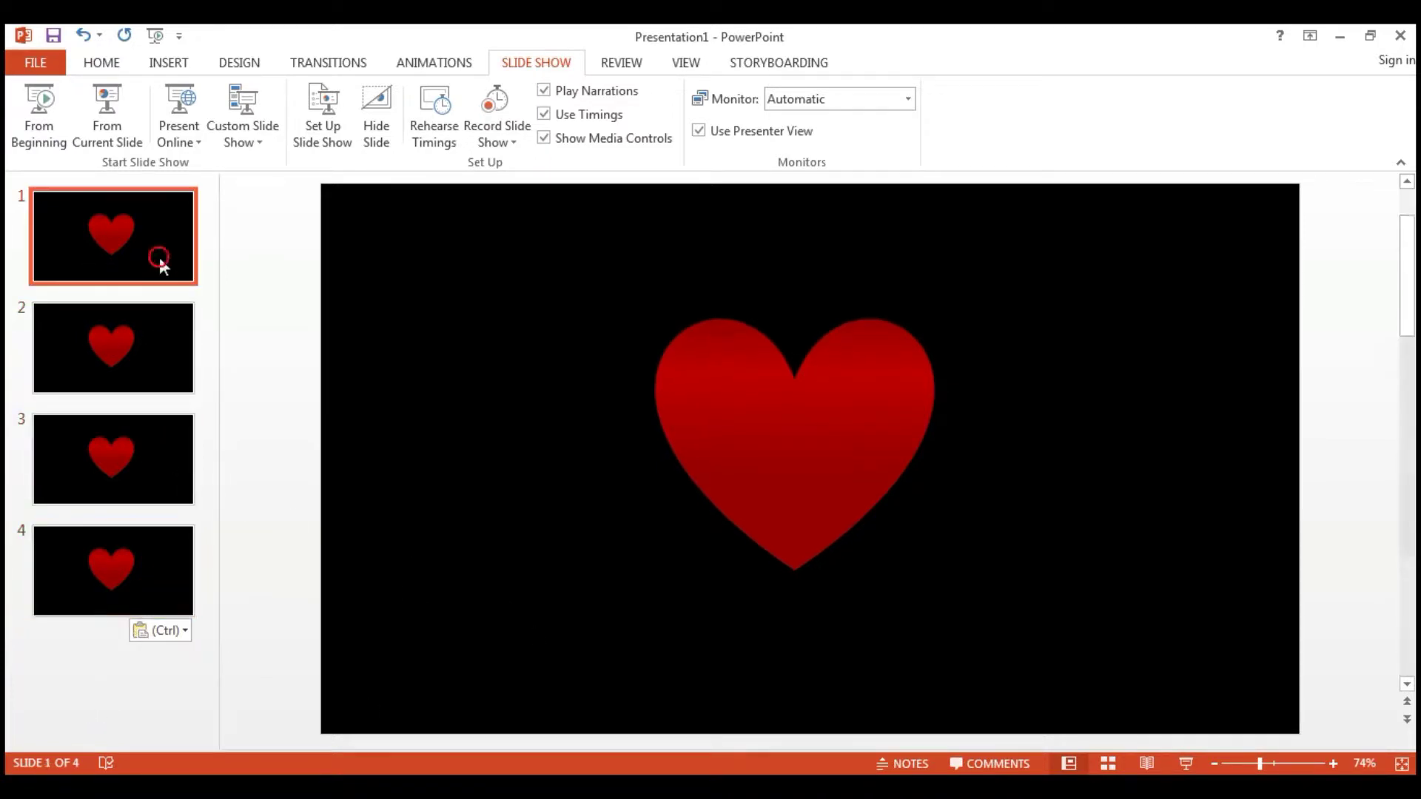
Draw a small heart shape below and left of the big heart on slide 1.
{"action": "left_click", "coordinate": [167, 64]}
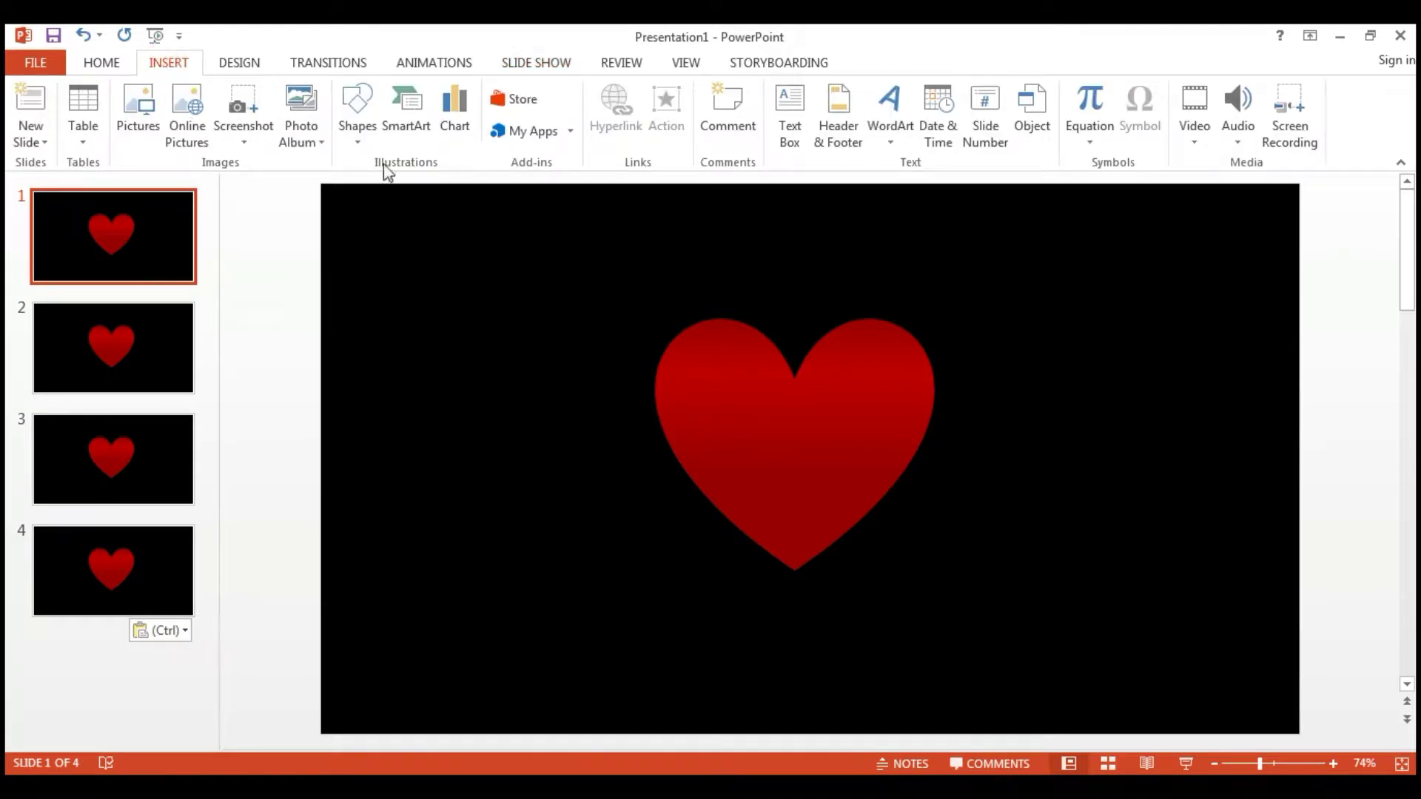
{"action": "left_click", "coordinate": [362, 150]}
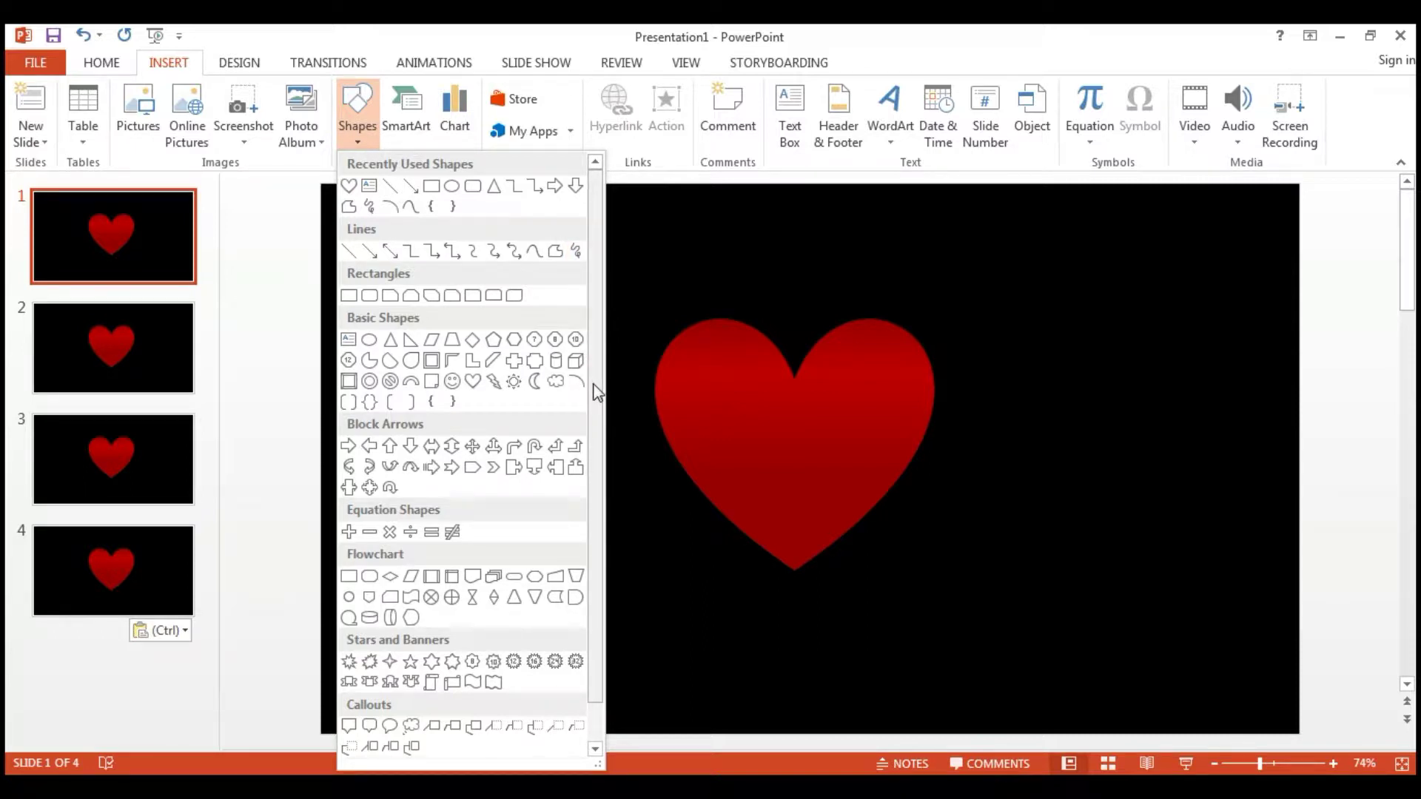
{"action": "left_click", "coordinate": [351, 192]}
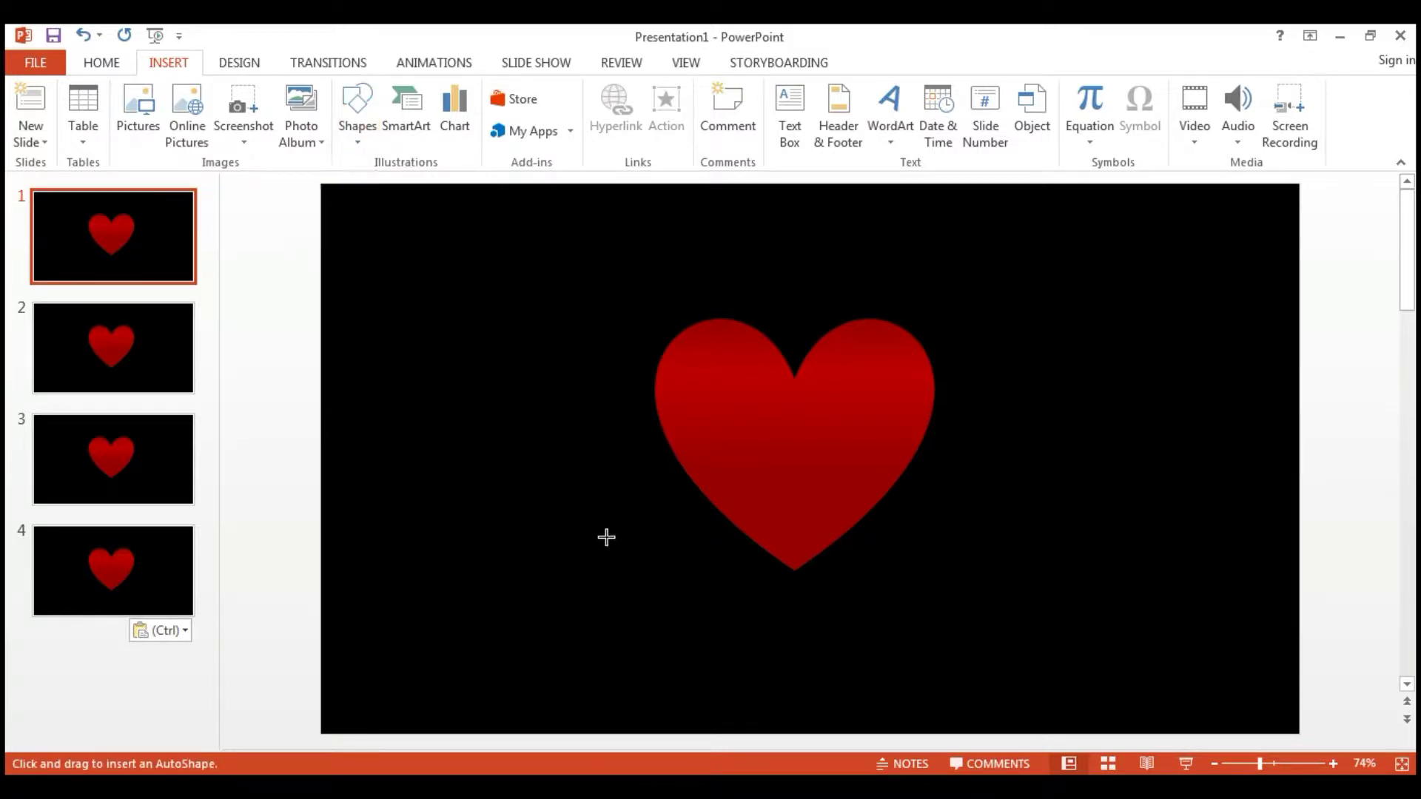
{"action": "left_click_drag", "start_coordinate": [606, 537], "coordinate": [650, 581]}
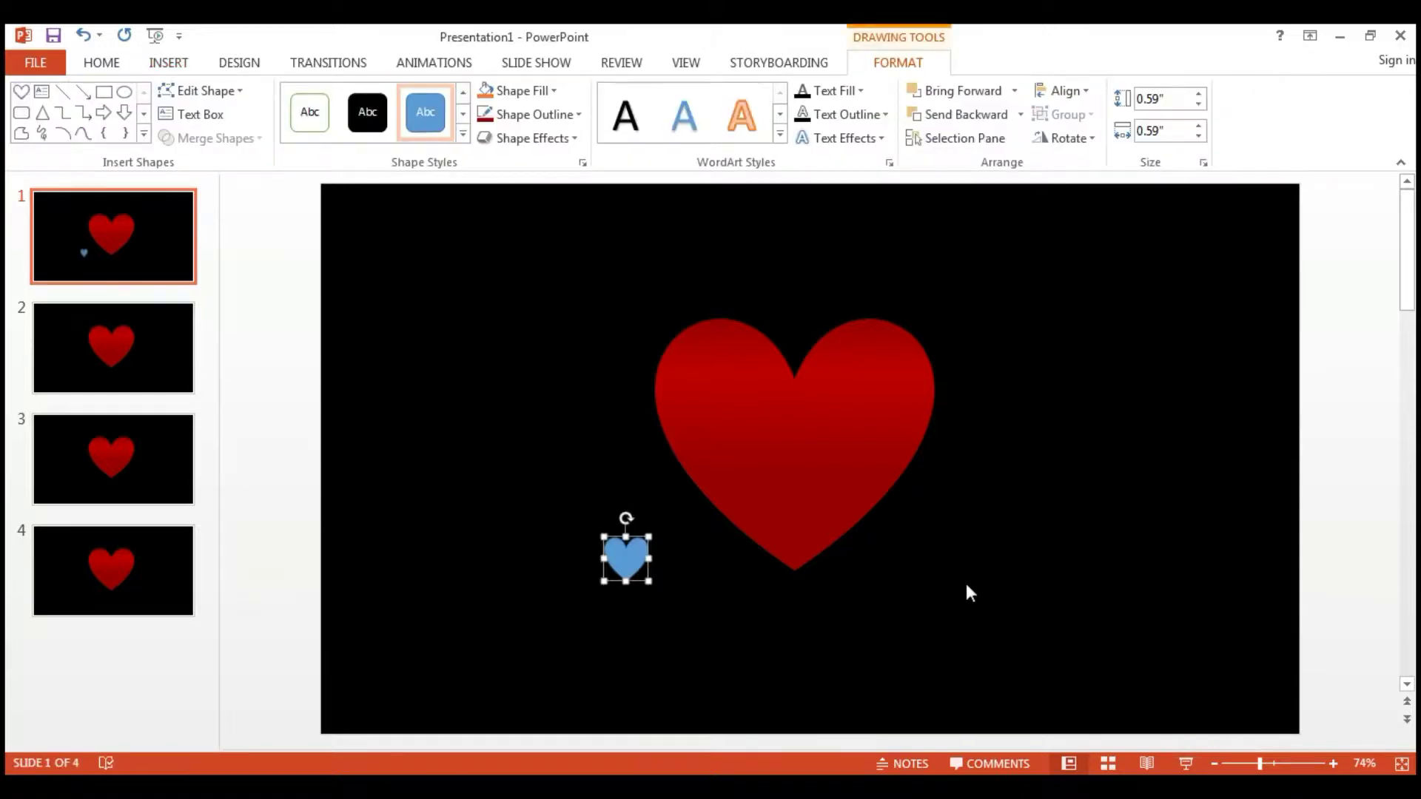
Give the small heart a dark red fill and a dark red outline.
{"action": "left_click", "coordinate": [544, 92]}
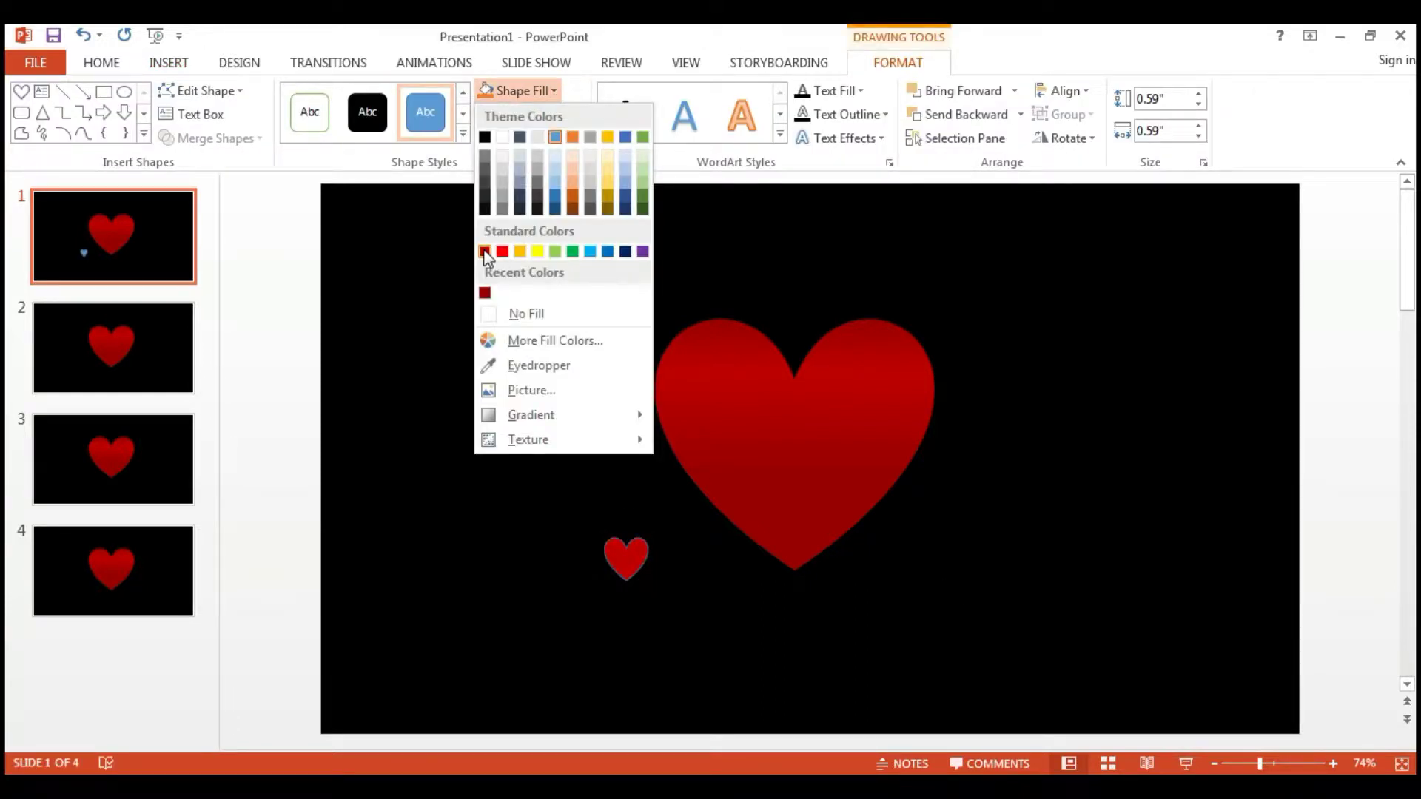
{"action": "left_click", "coordinate": [484, 252]}
{"action": "left_click", "coordinate": [579, 115]}
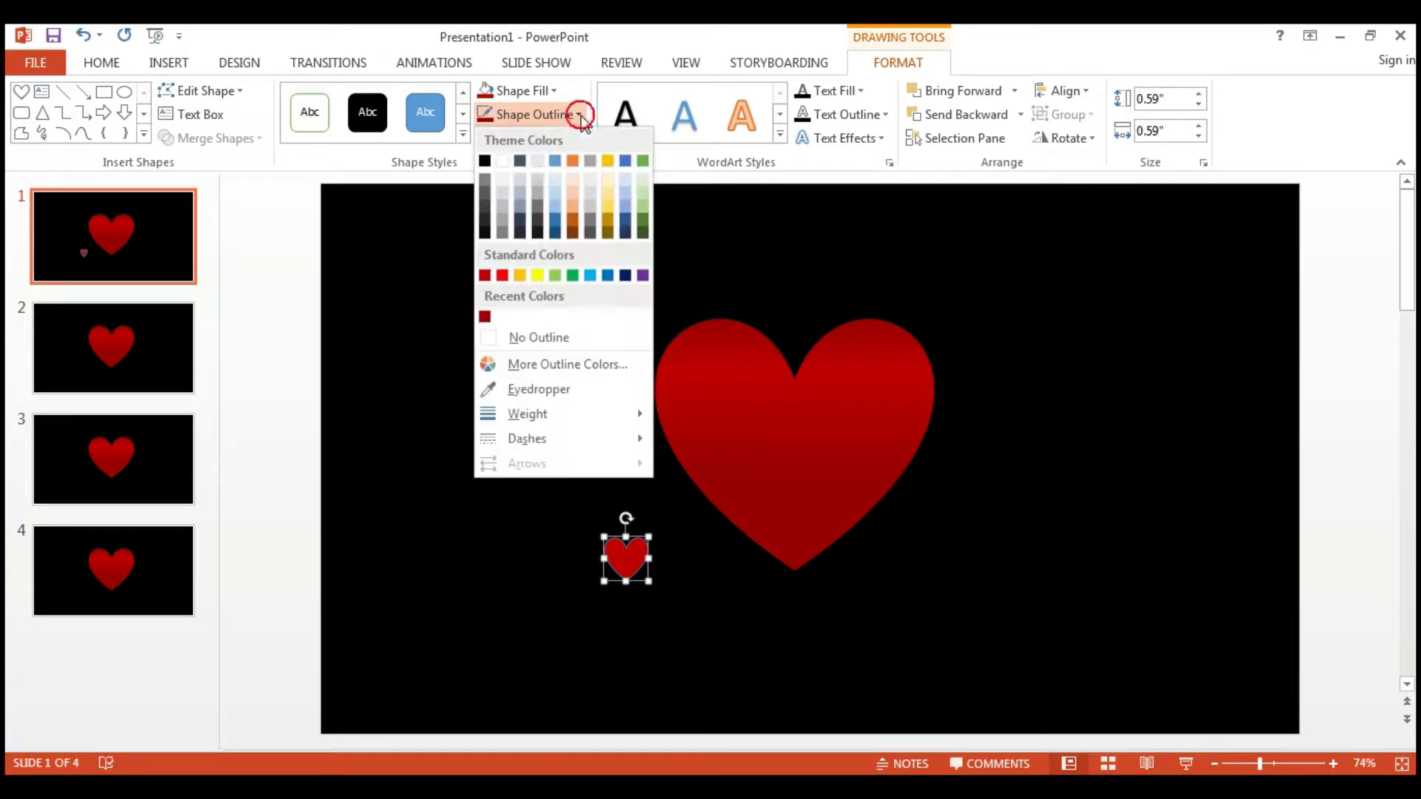
{"action": "left_click", "coordinate": [483, 316]}
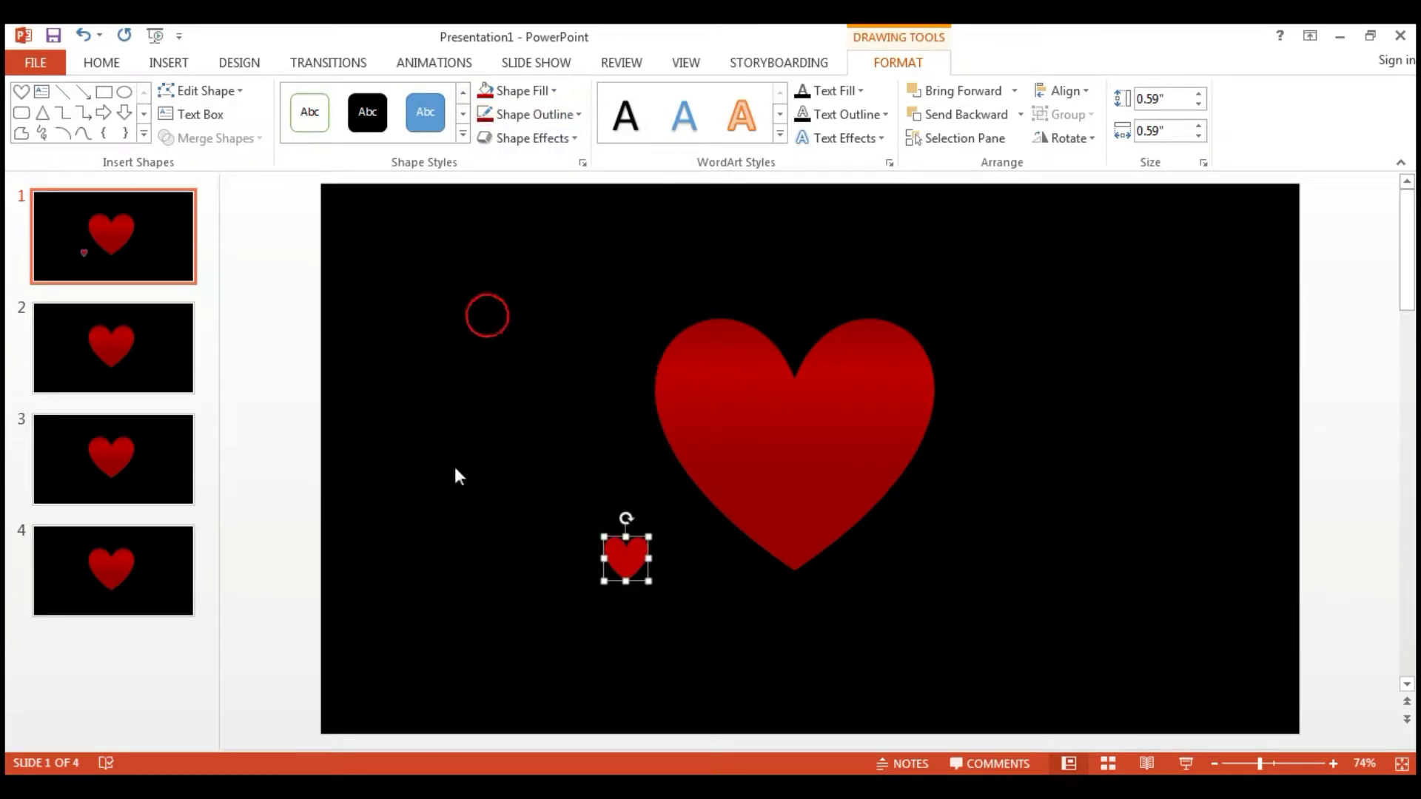
Move the small heart below the big heart's tip and paste it onto slide 2.
{"action": "left_click", "coordinate": [582, 617]}
{"action": "mouse_move", "coordinate": [618, 573]}
{"action": "left_mouse_down"}
{"action": "mouse_move", "coordinate": [719, 629]}
{"action": "mouse_move", "coordinate": [708, 641]}
{"action": "left_mouse_up"}
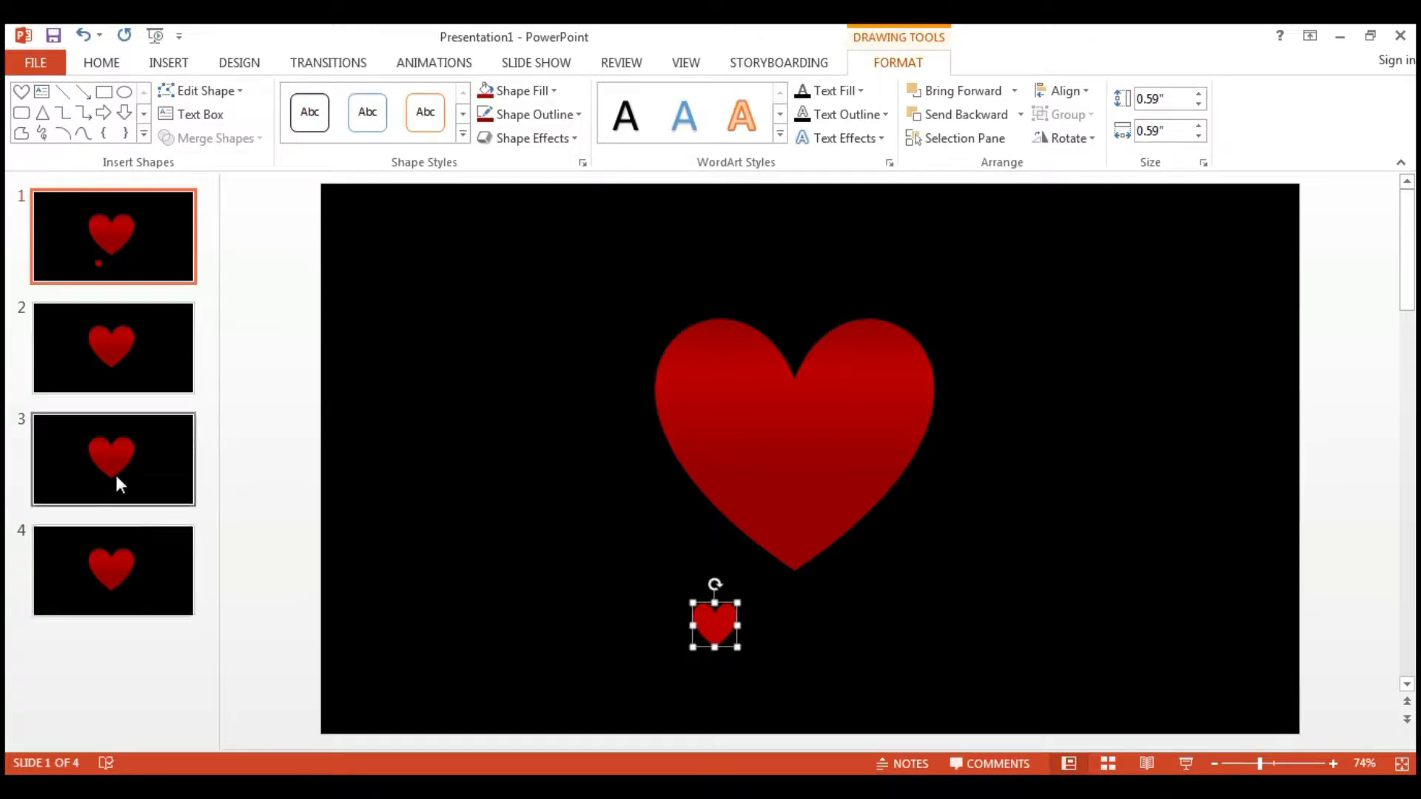
{"action": "left_click", "coordinate": [154, 365]}
{"action": "key", "text": "ctrl+v"}
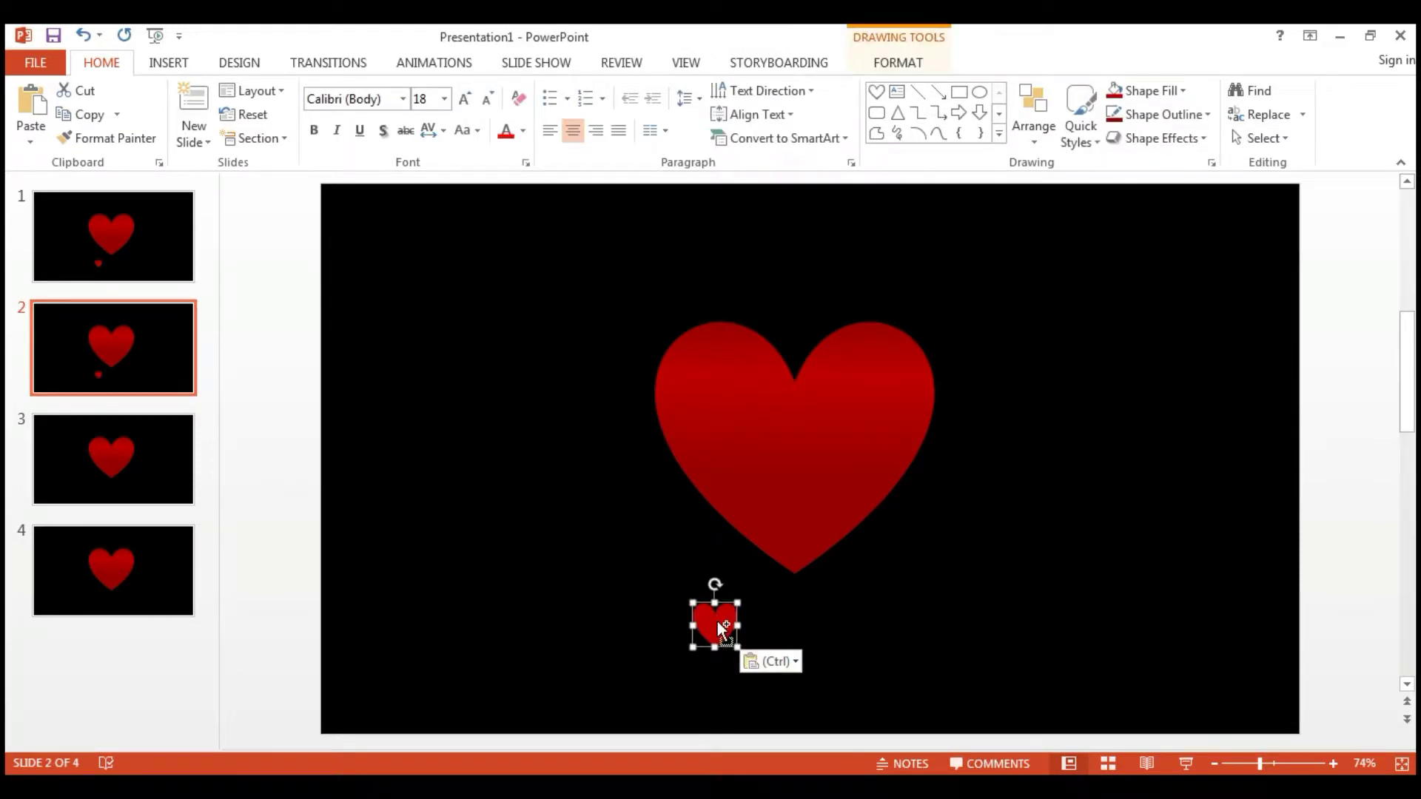
Add a second small heart up-left on slide 2 and paste both onto slide 3.
{"action": "left_click_drag", "start_coordinate": [720, 629], "coordinate": [641, 566]}
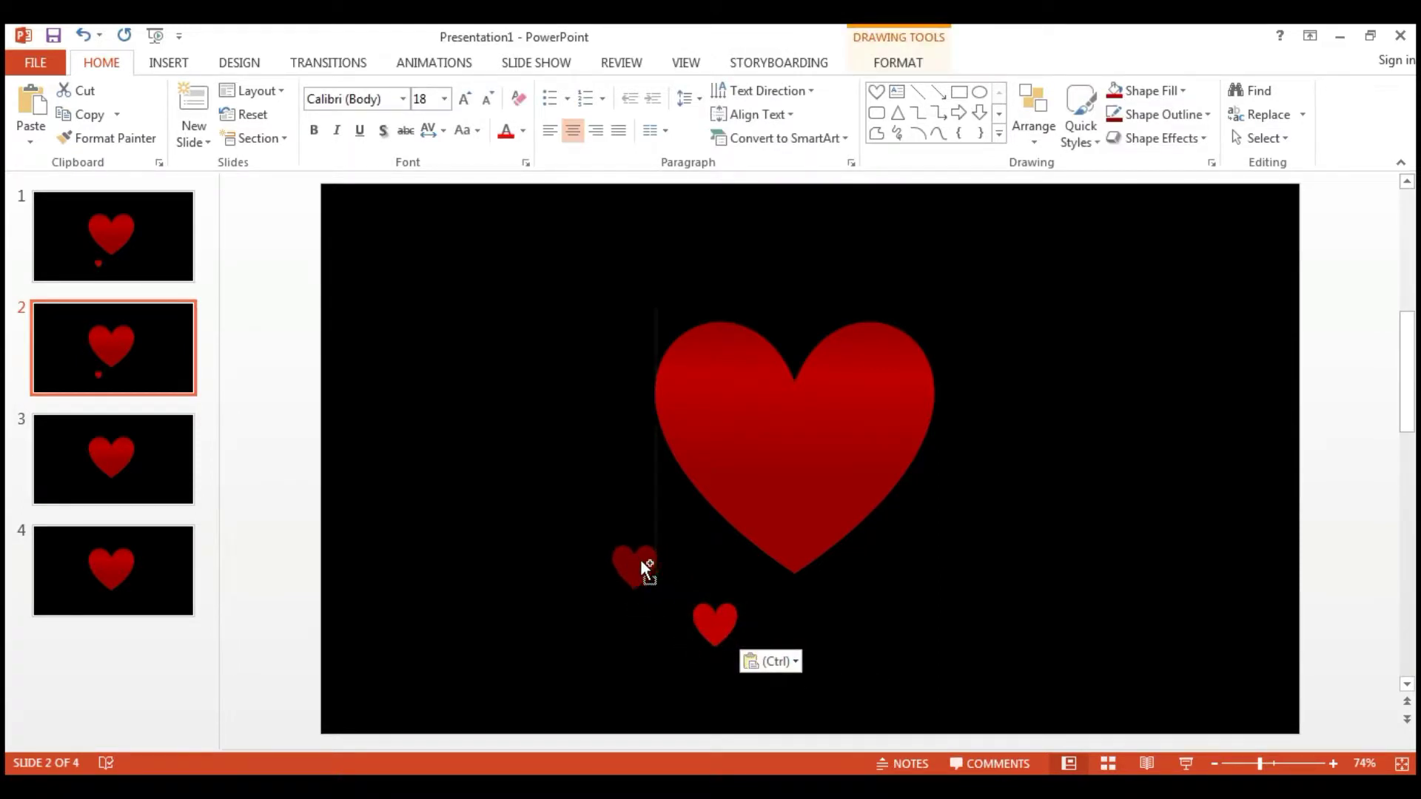
{"action": "left_click_drag", "start_coordinate": [657, 563], "coordinate": [657, 566]}
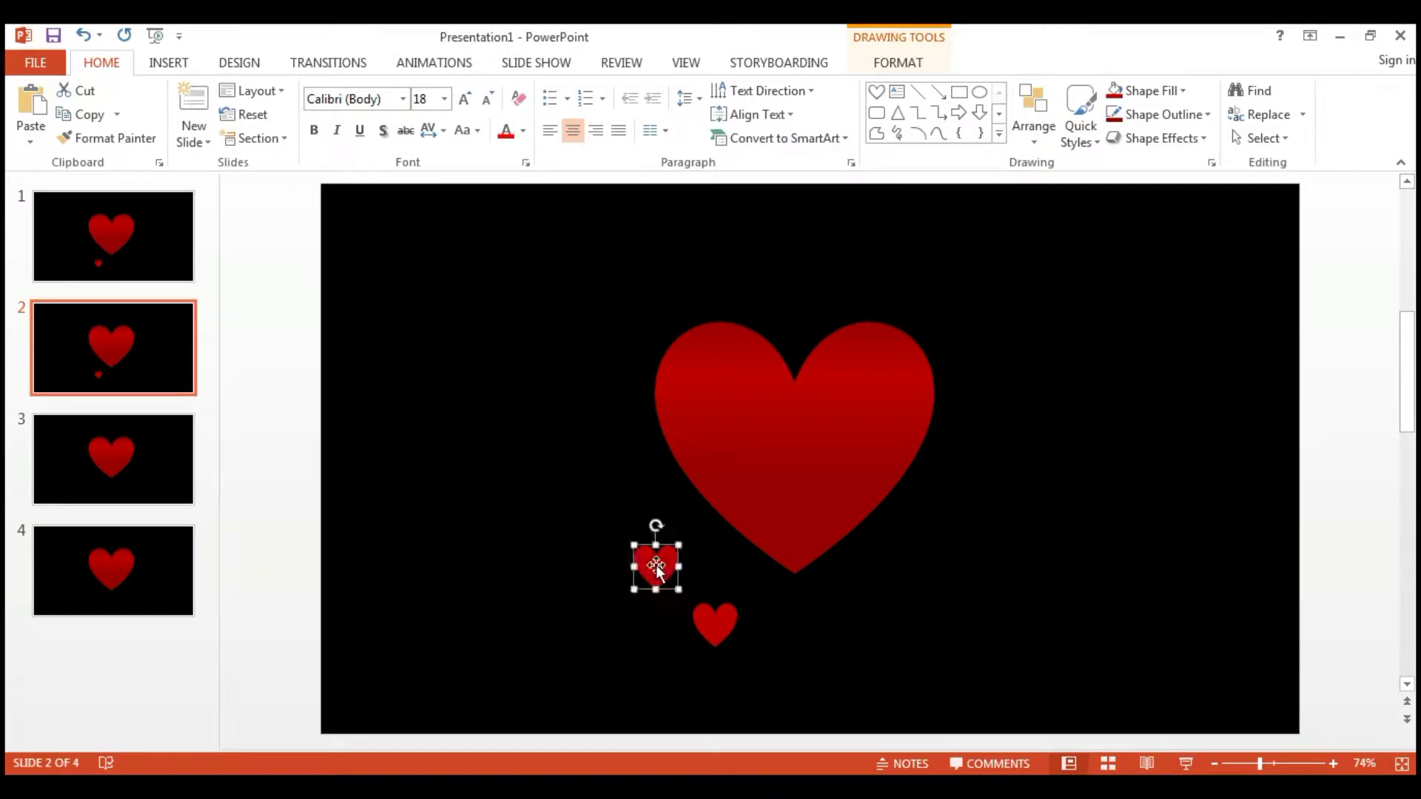
{"action": "left_click", "coordinate": [802, 644]}
{"action": "left_click", "coordinate": [715, 623]}
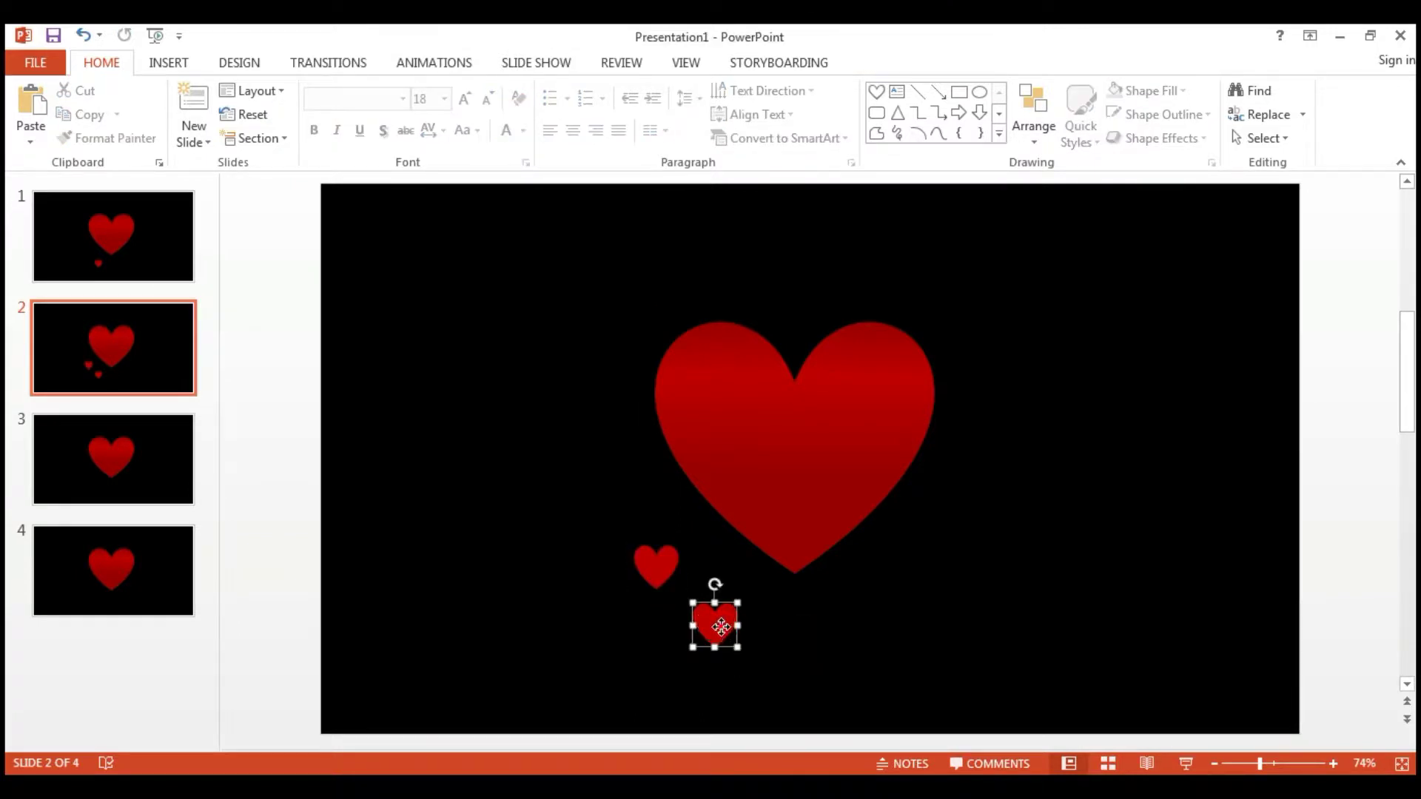
{"action": "left_click", "coordinate": [664, 582], "text": "ctrl"}
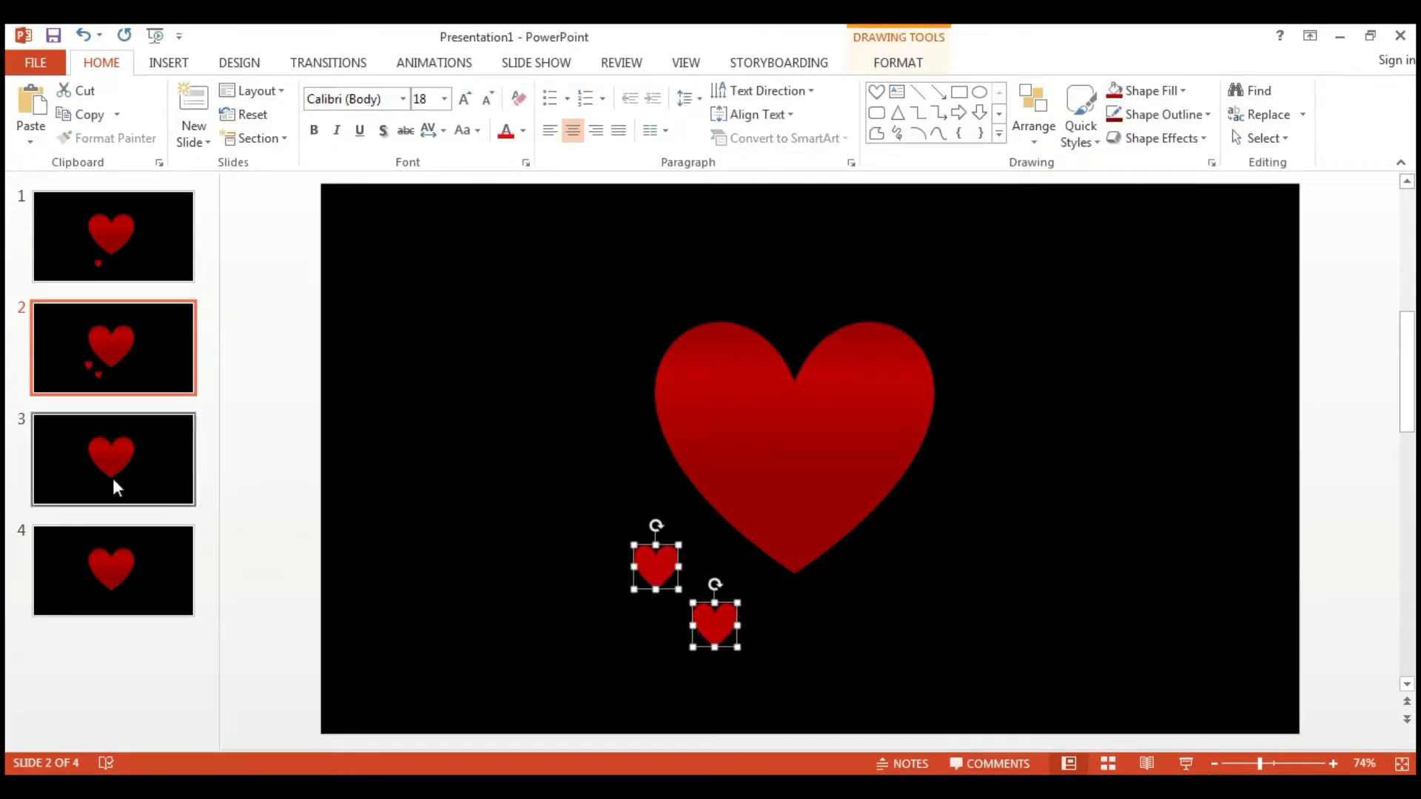
{"action": "left_click", "coordinate": [142, 487]}
{"action": "key", "text": "ctrl+v"}
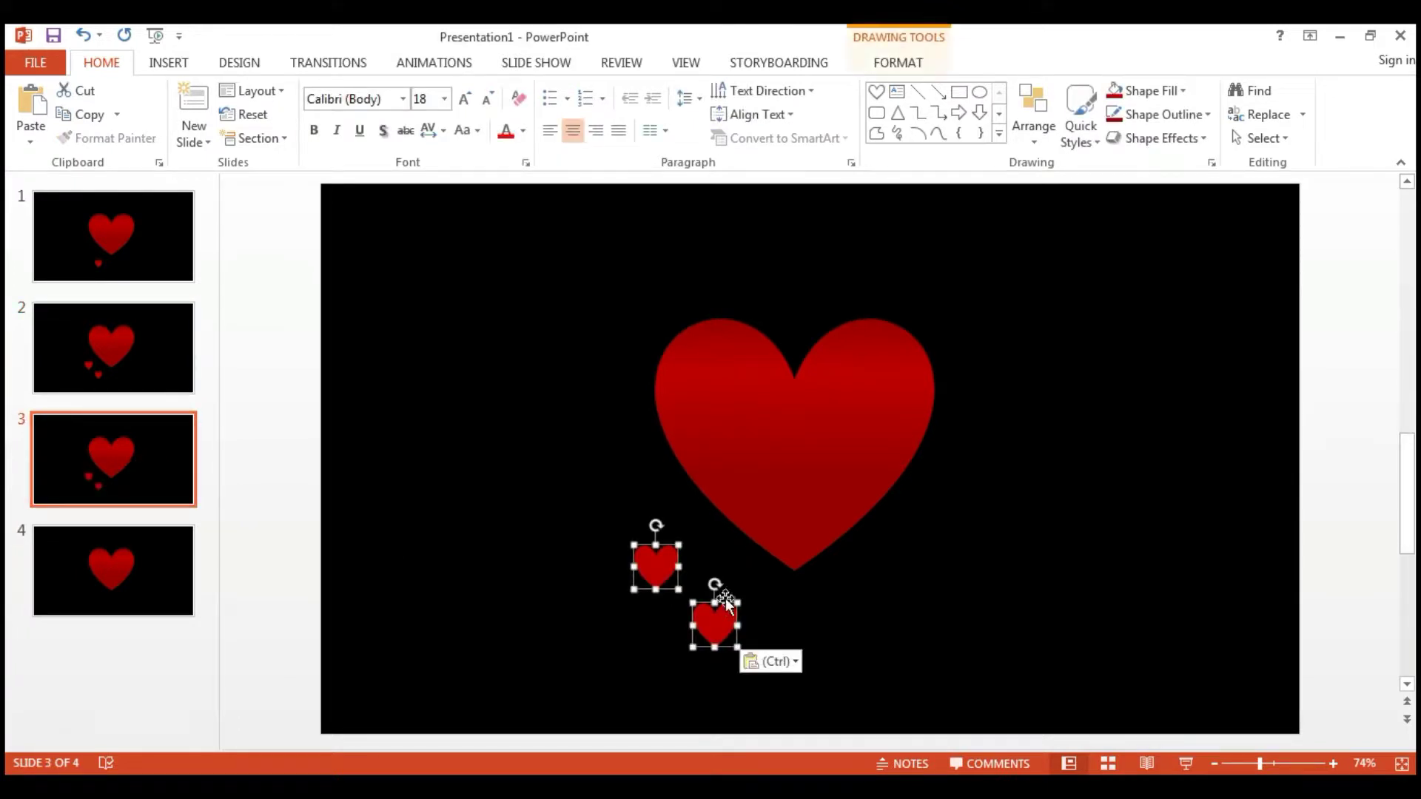
Add a third small heart further up-left on slide 3 and review slides 1–2.
{"action": "left_click", "coordinate": [765, 605]}
{"action": "left_click", "coordinate": [651, 571]}
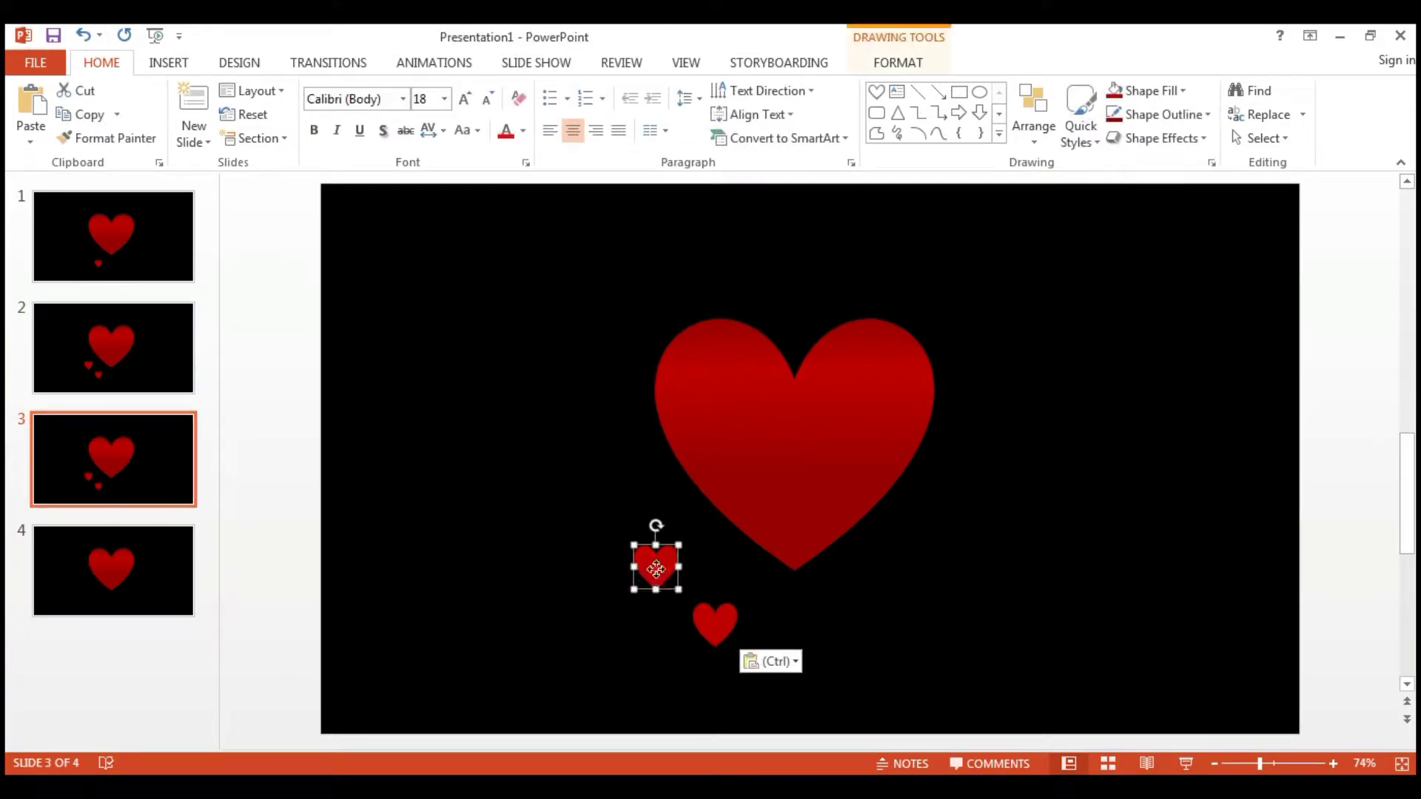
{"action": "left_click_drag", "start_coordinate": [656, 569], "coordinate": [601, 500]}
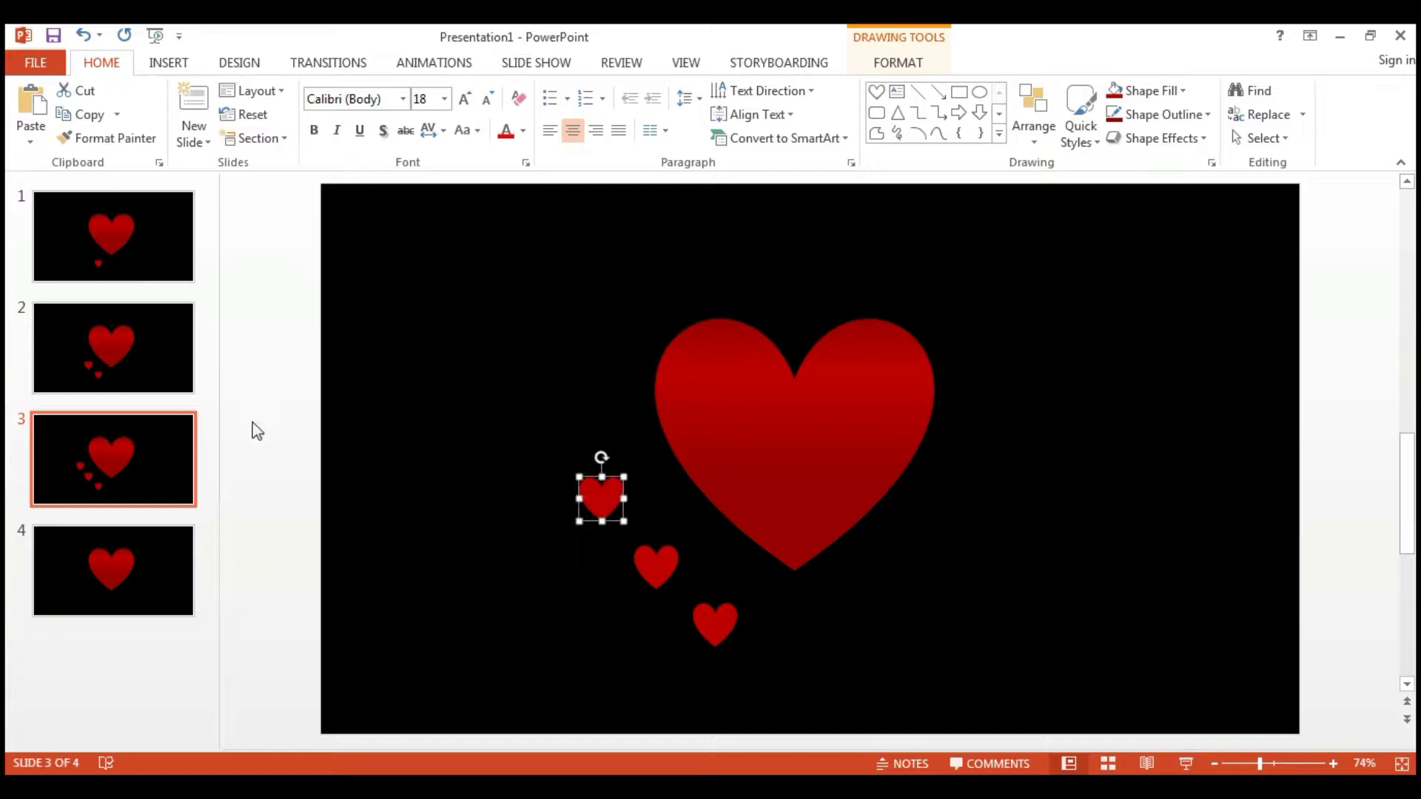
{"action": "left_click", "coordinate": [175, 268]}
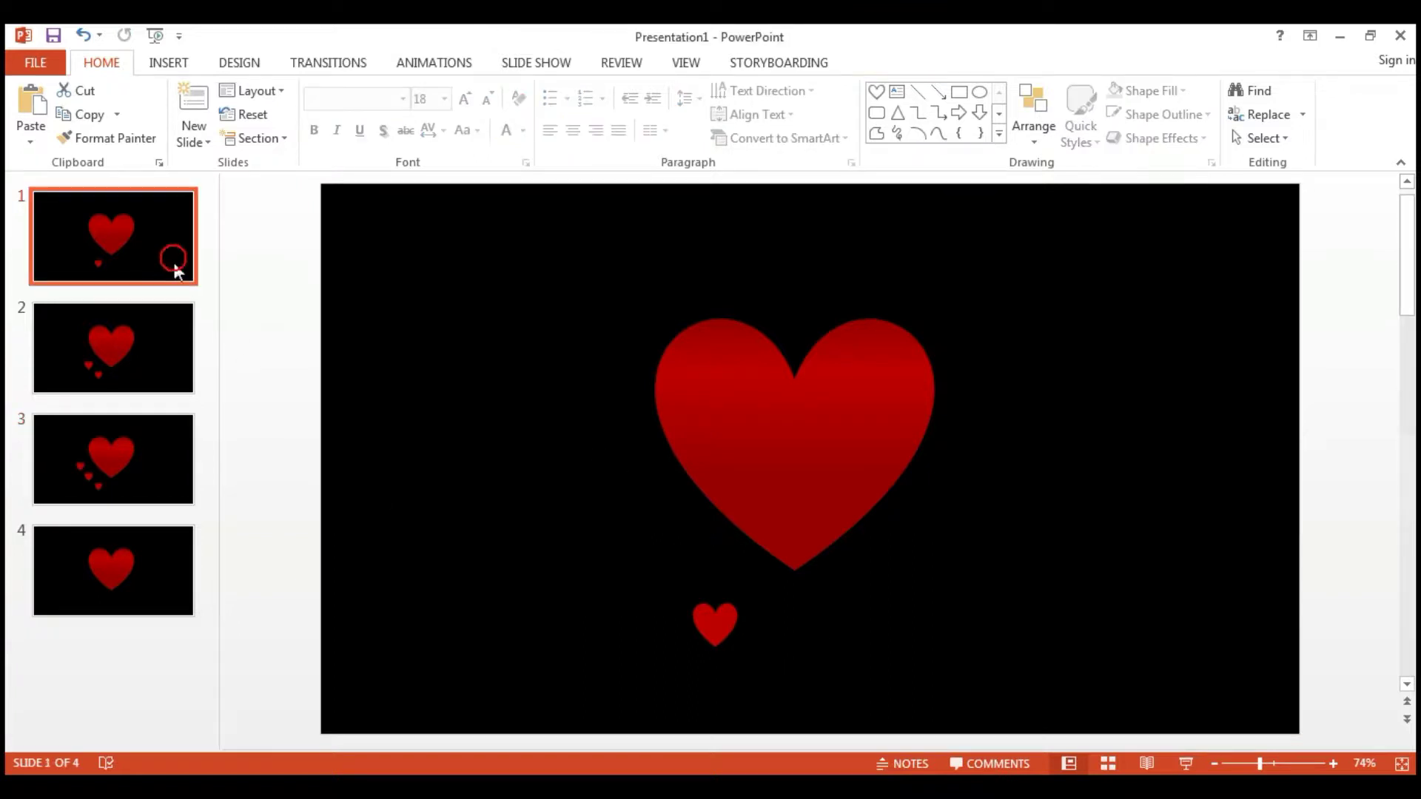
{"action": "left_click", "coordinate": [180, 357]}
{"action": "left_click", "coordinate": [175, 441]}
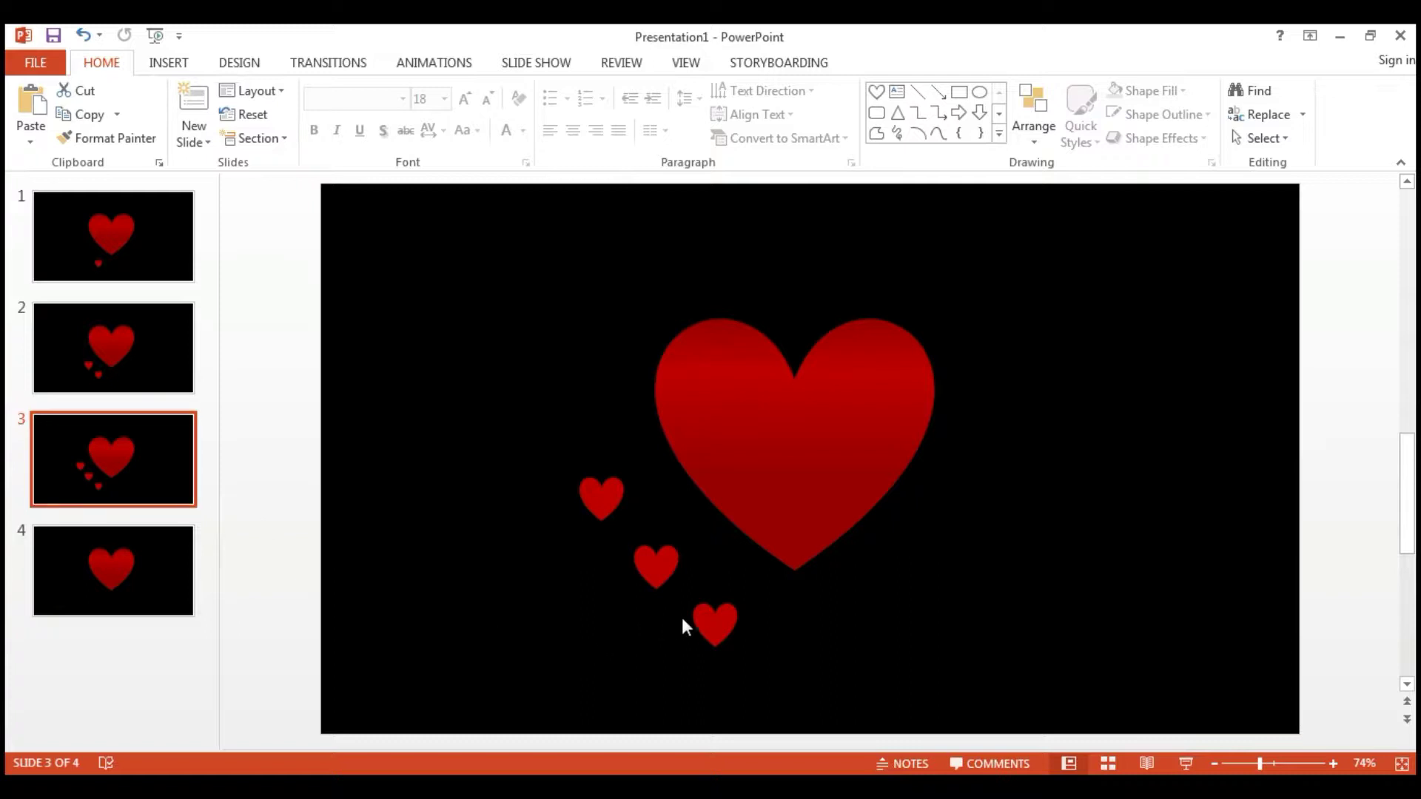
Paste slide 3's three small hearts onto slide 4, then undo the incomplete paste.
{"action": "left_click", "coordinate": [701, 624]}
{"action": "left_click", "coordinate": [637, 563], "text": "shift"}
{"action": "left_click", "coordinate": [609, 501], "text": "shift"}
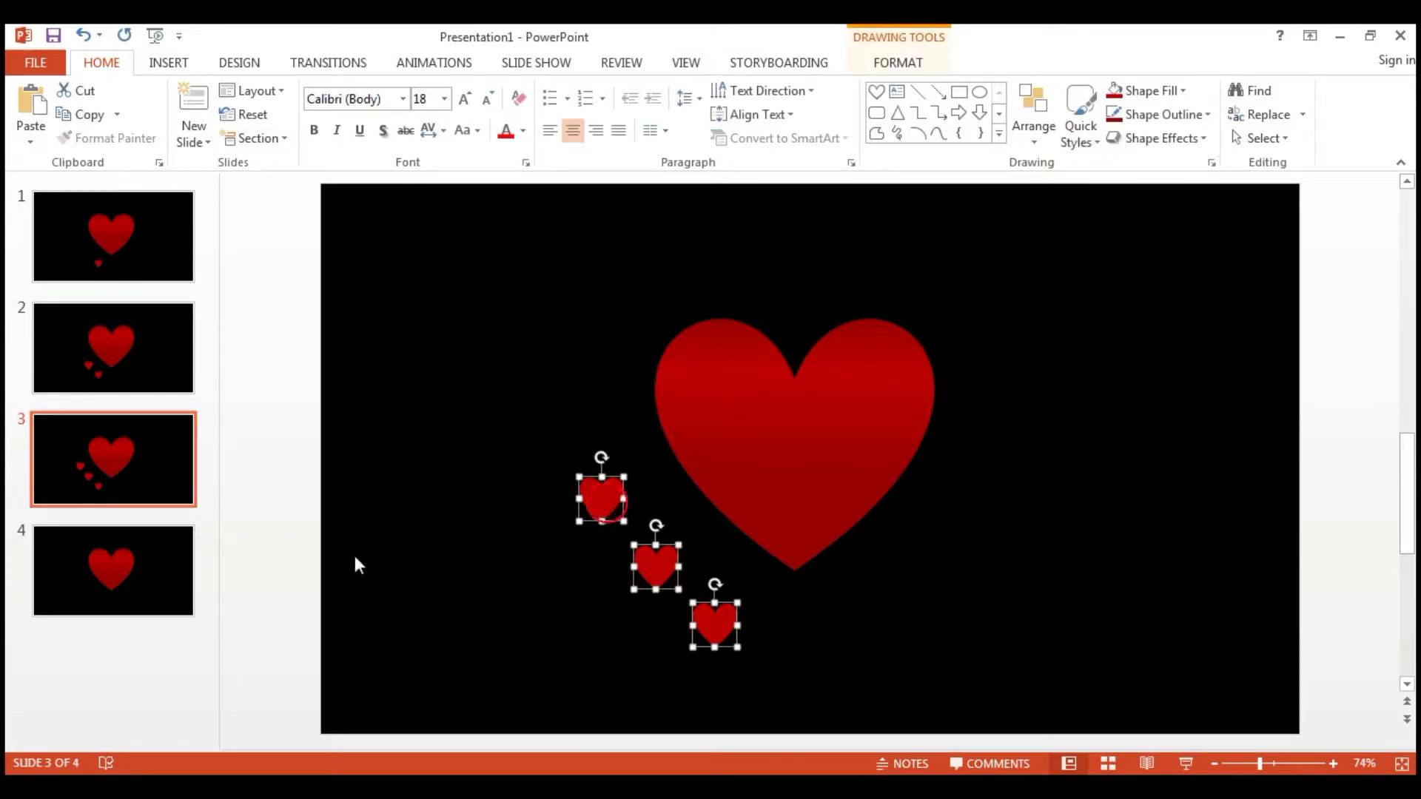
{"action": "left_click", "coordinate": [180, 580]}
{"action": "key", "text": "ctrl+v"}
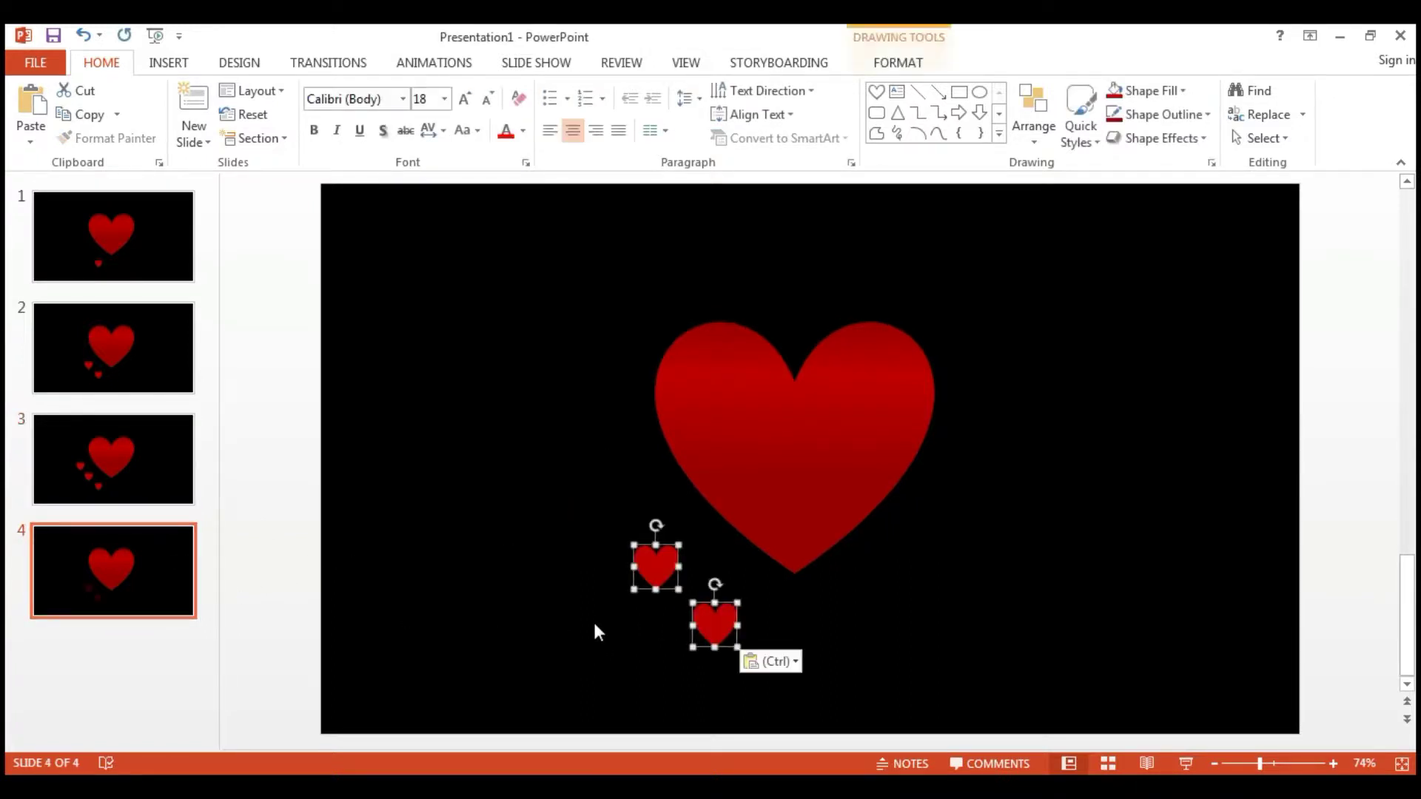
{"action": "key", "text": "ctrl+z"}
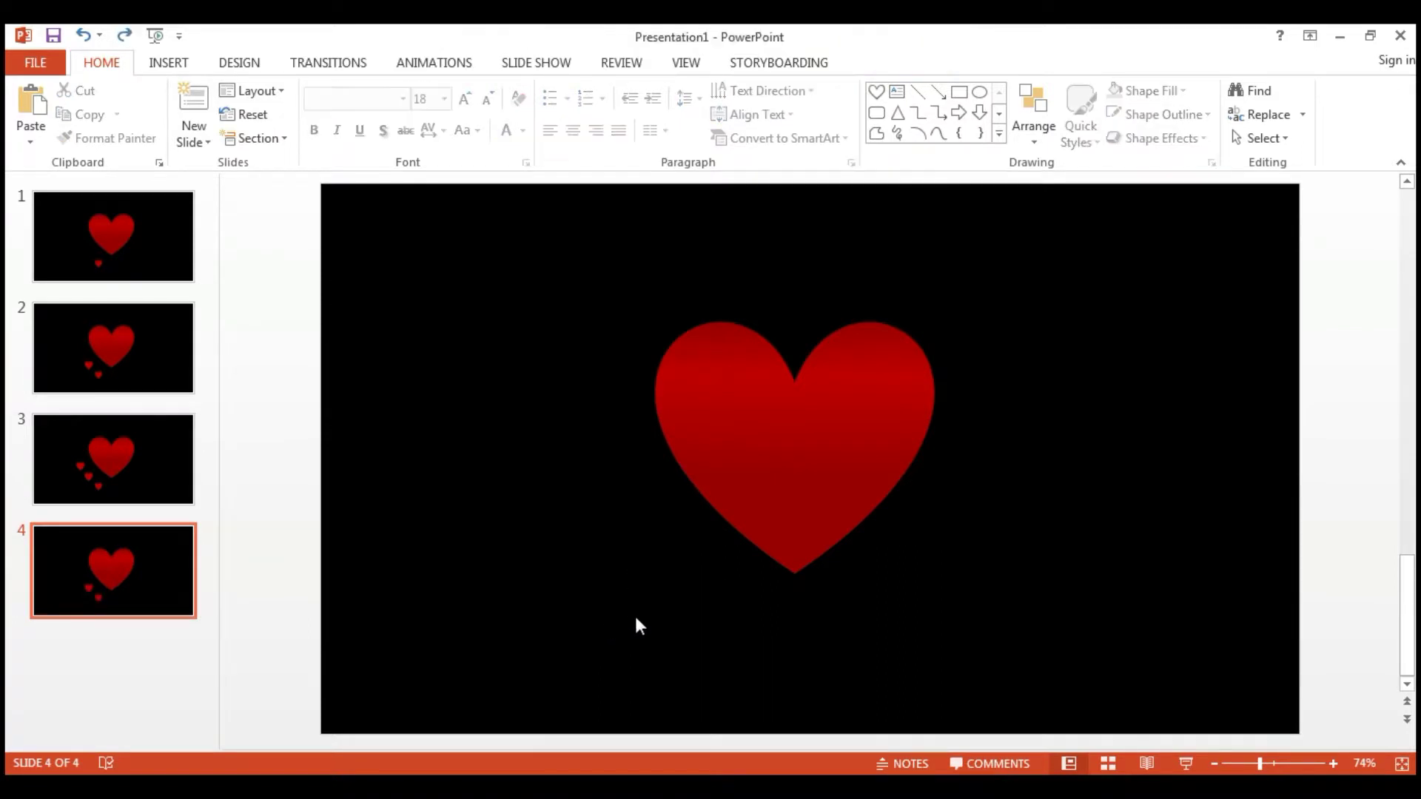
Copy slide 3's three small hearts onto slide 4 again.
{"action": "left_click", "coordinate": [105, 496]}
{"action": "left_click", "coordinate": [714, 620]}
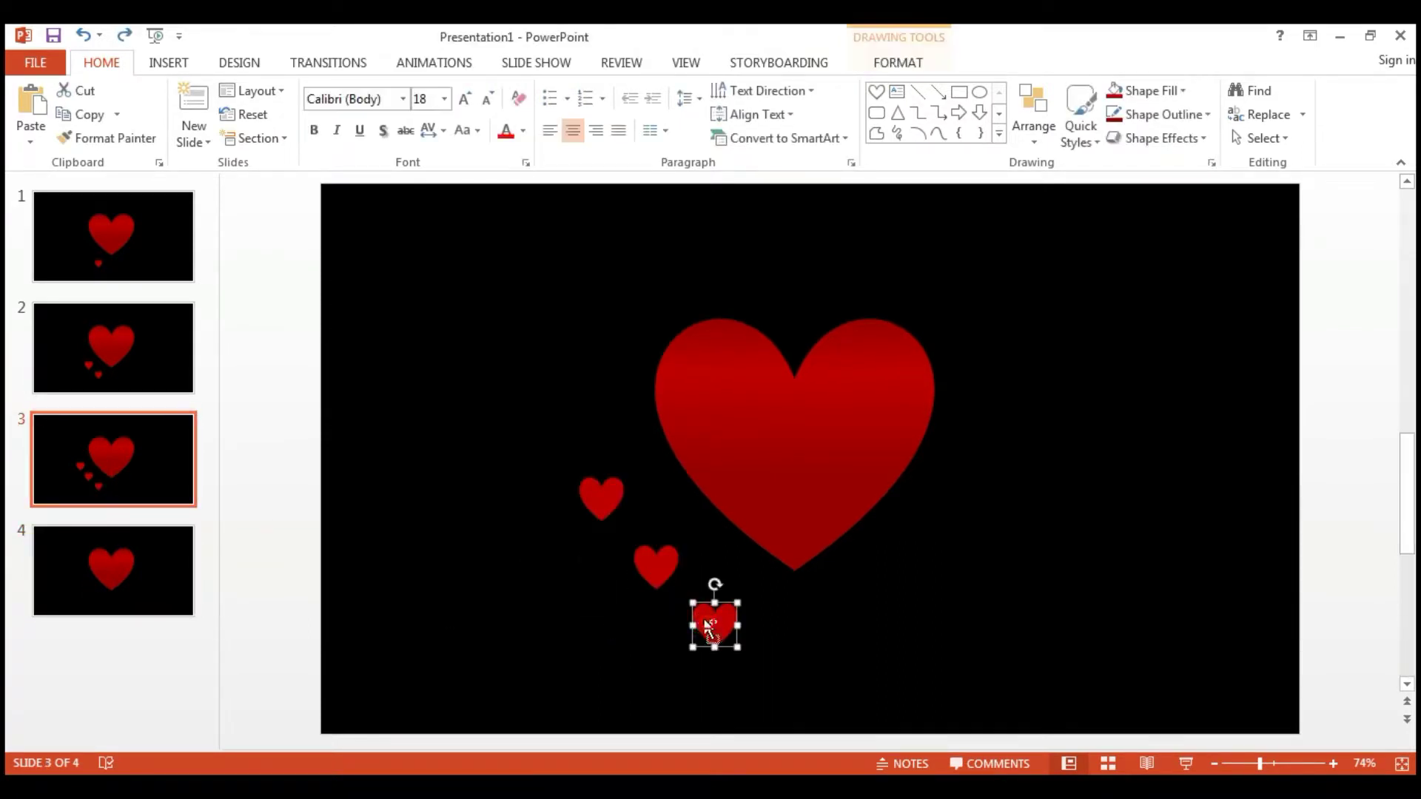
{"action": "left_click", "coordinate": [655, 566], "text": "shift"}
{"action": "left_click", "coordinate": [611, 504], "text": "shift"}
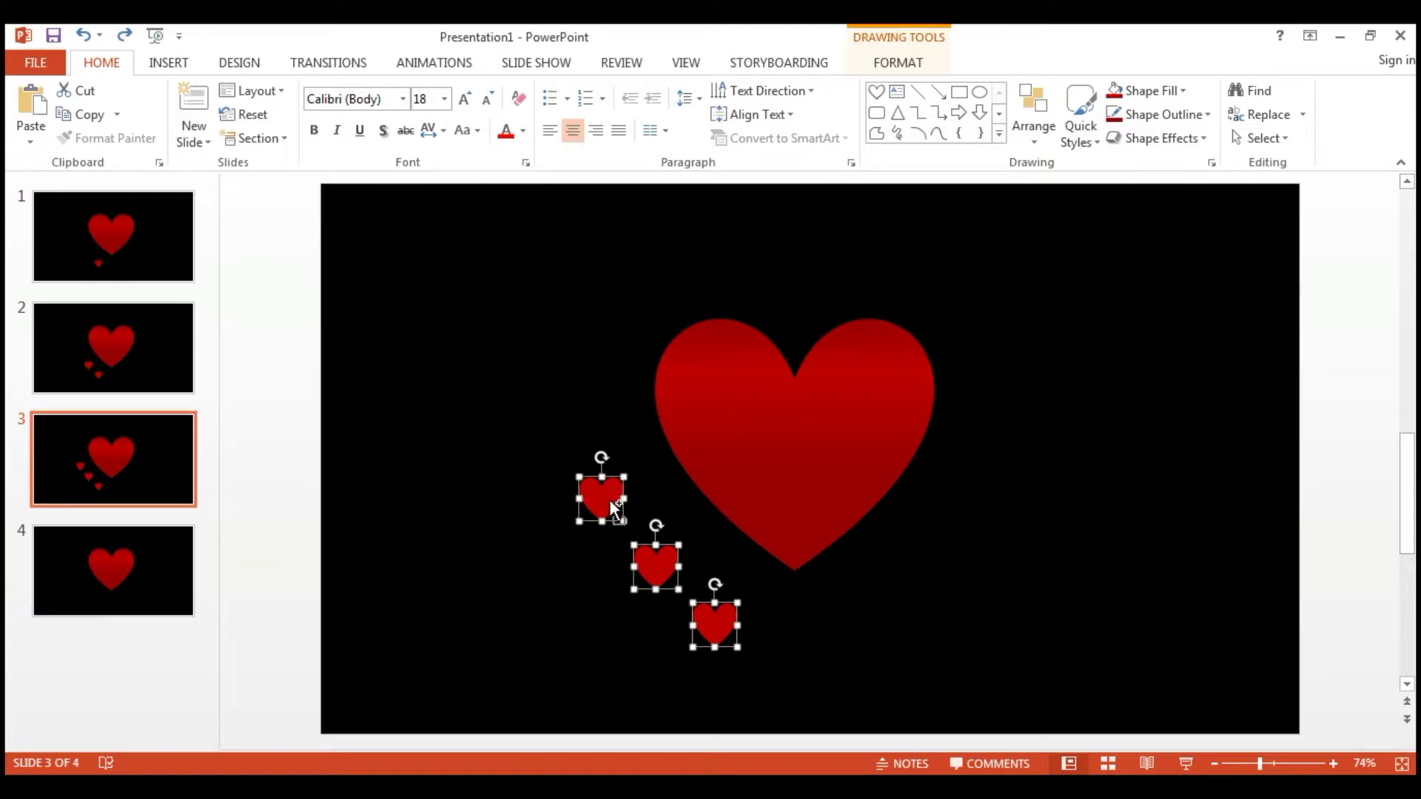
{"action": "left_click", "coordinate": [167, 586]}
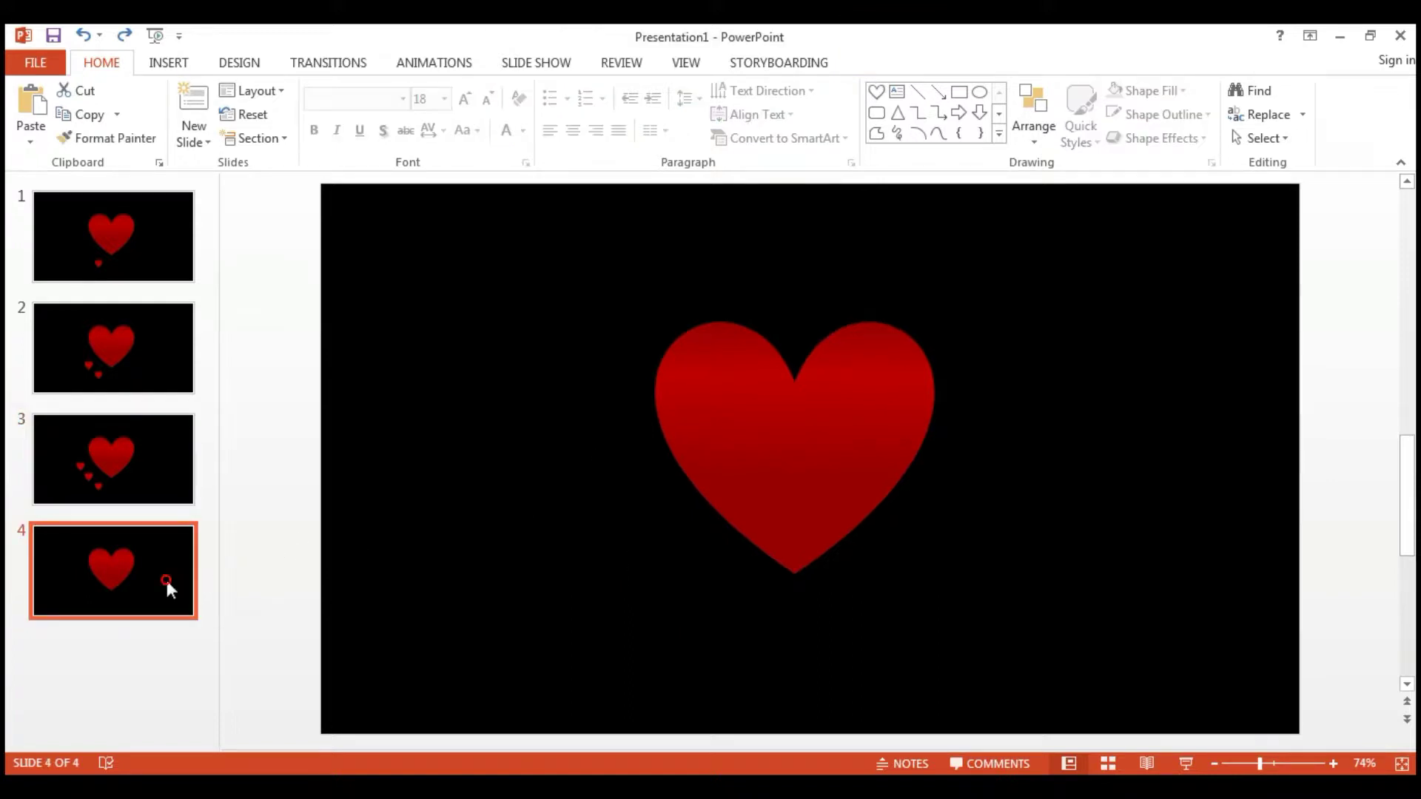
{"action": "key", "text": "ctrl+v"}
Add a fourth small heart above the top one on slide 4.
{"action": "left_click", "coordinate": [606, 631]}
{"action": "left_click_drag", "start_coordinate": [591, 502], "coordinate": [580, 444]}
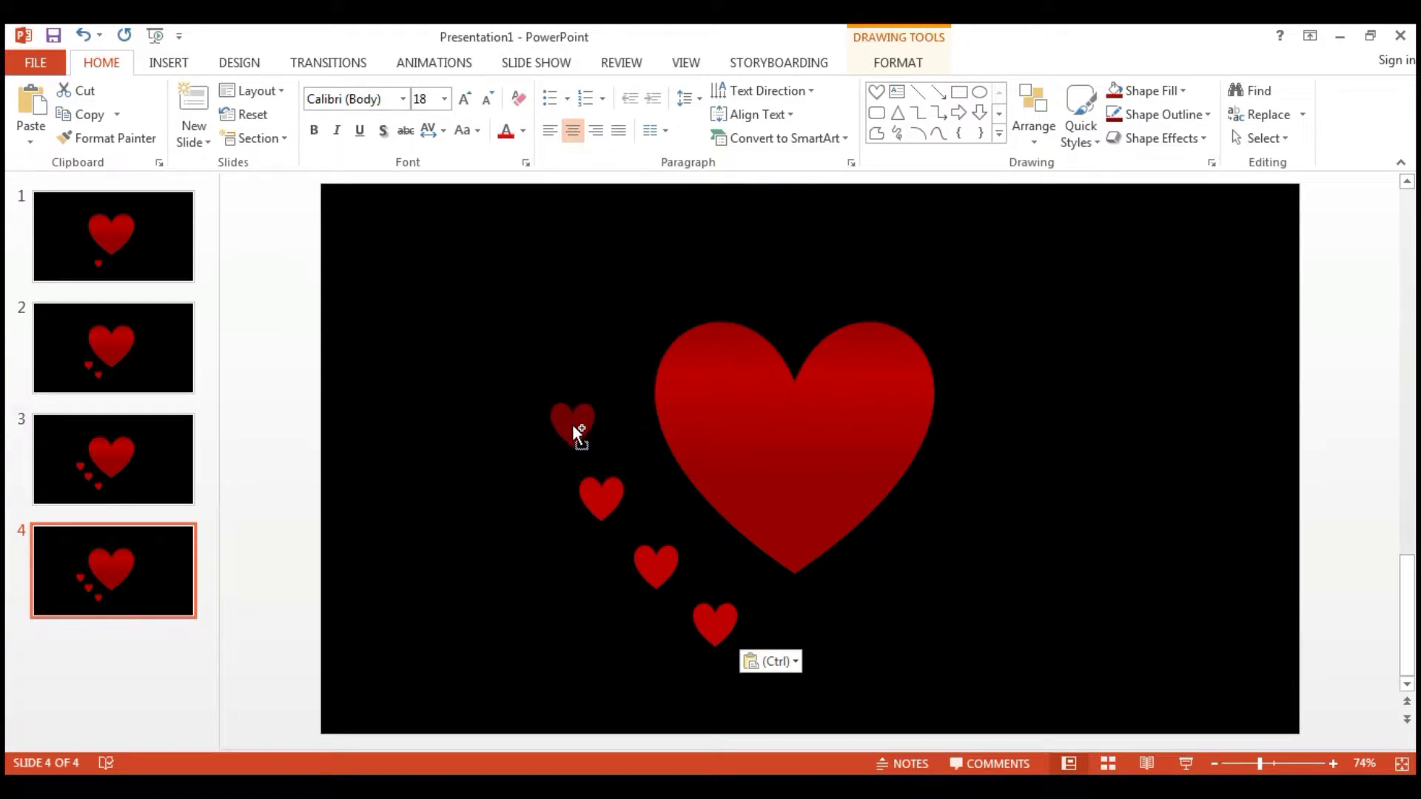
{"action": "left_click_drag", "start_coordinate": [584, 427], "coordinate": [586, 428]}
{"action": "left_click", "coordinate": [914, 630]}
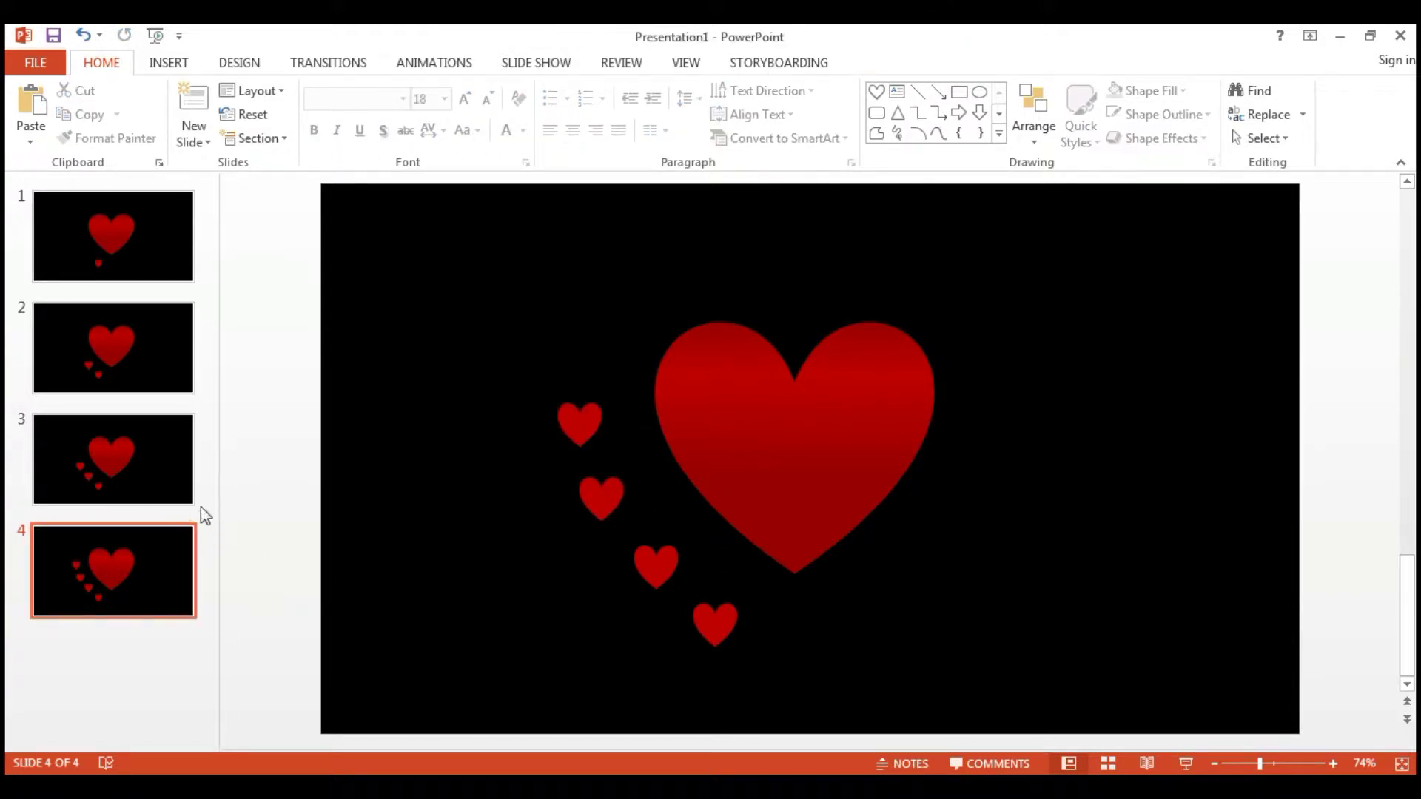
Select slides 3 and 4 and set the insertion point below slide 4.
{"action": "left_click", "coordinate": [182, 495]}
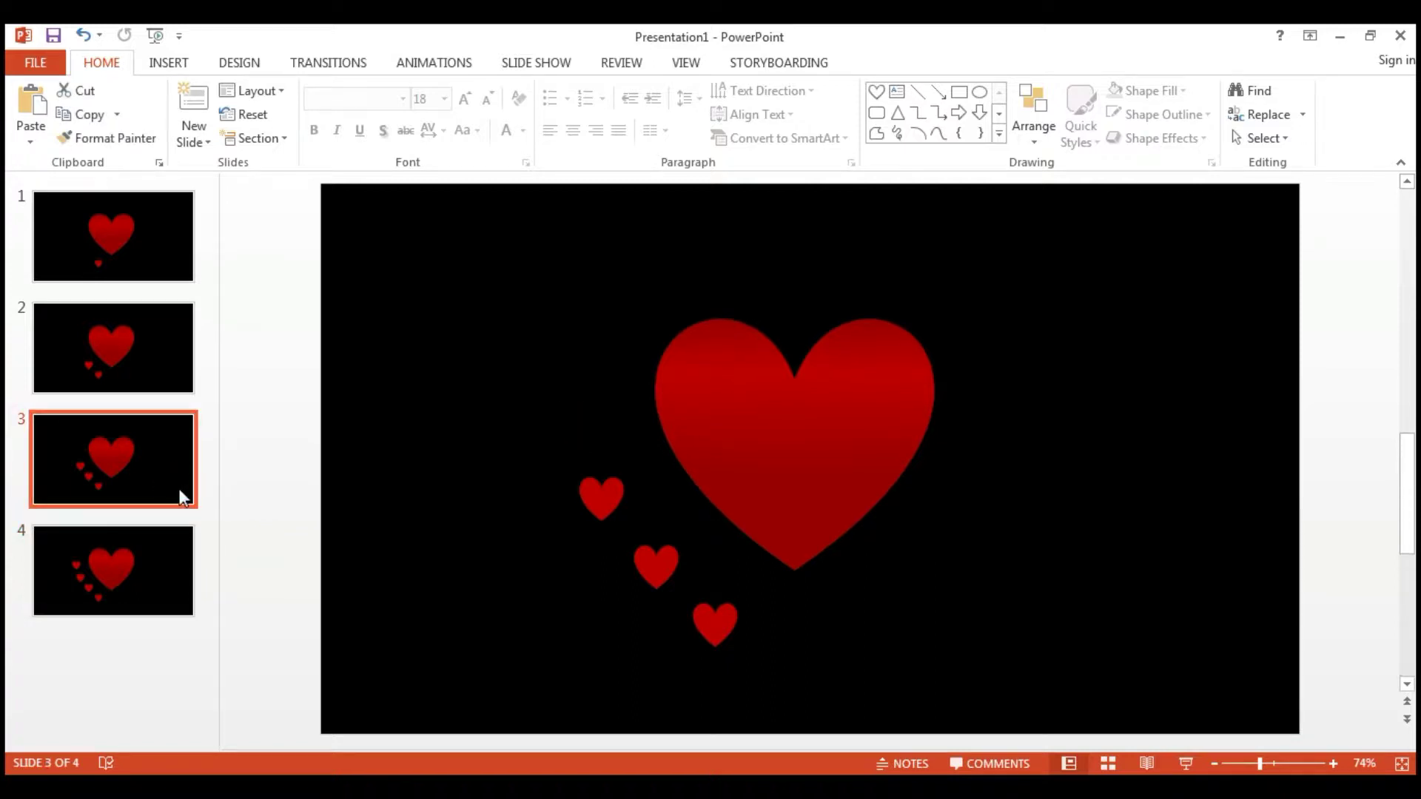
{"action": "left_click", "coordinate": [177, 572]}
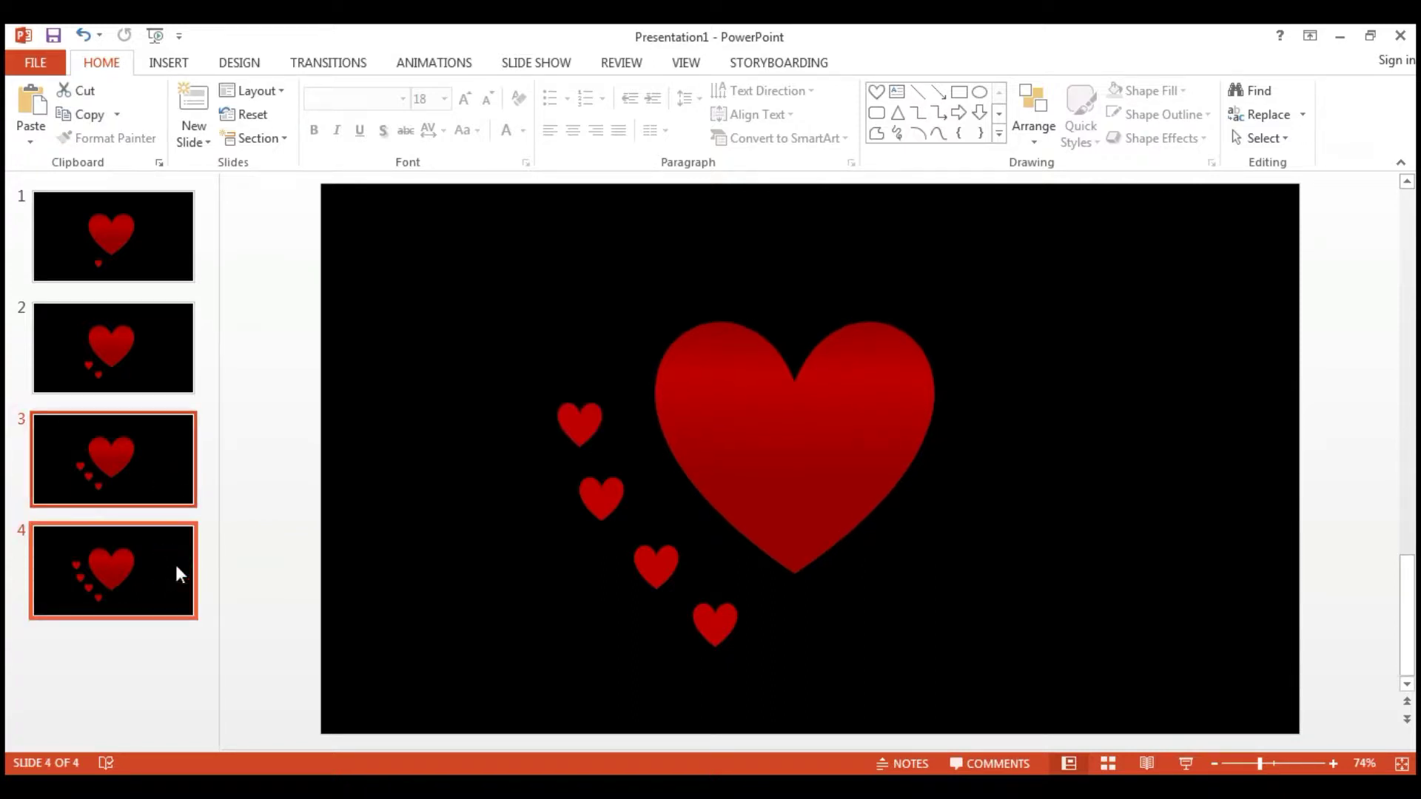
{"action": "left_click", "coordinate": [167, 656]}
Paste the copied slides as slides 5 and 6, then select slide 4's four small hearts.
{"action": "key", "text": "ctrl+v"}
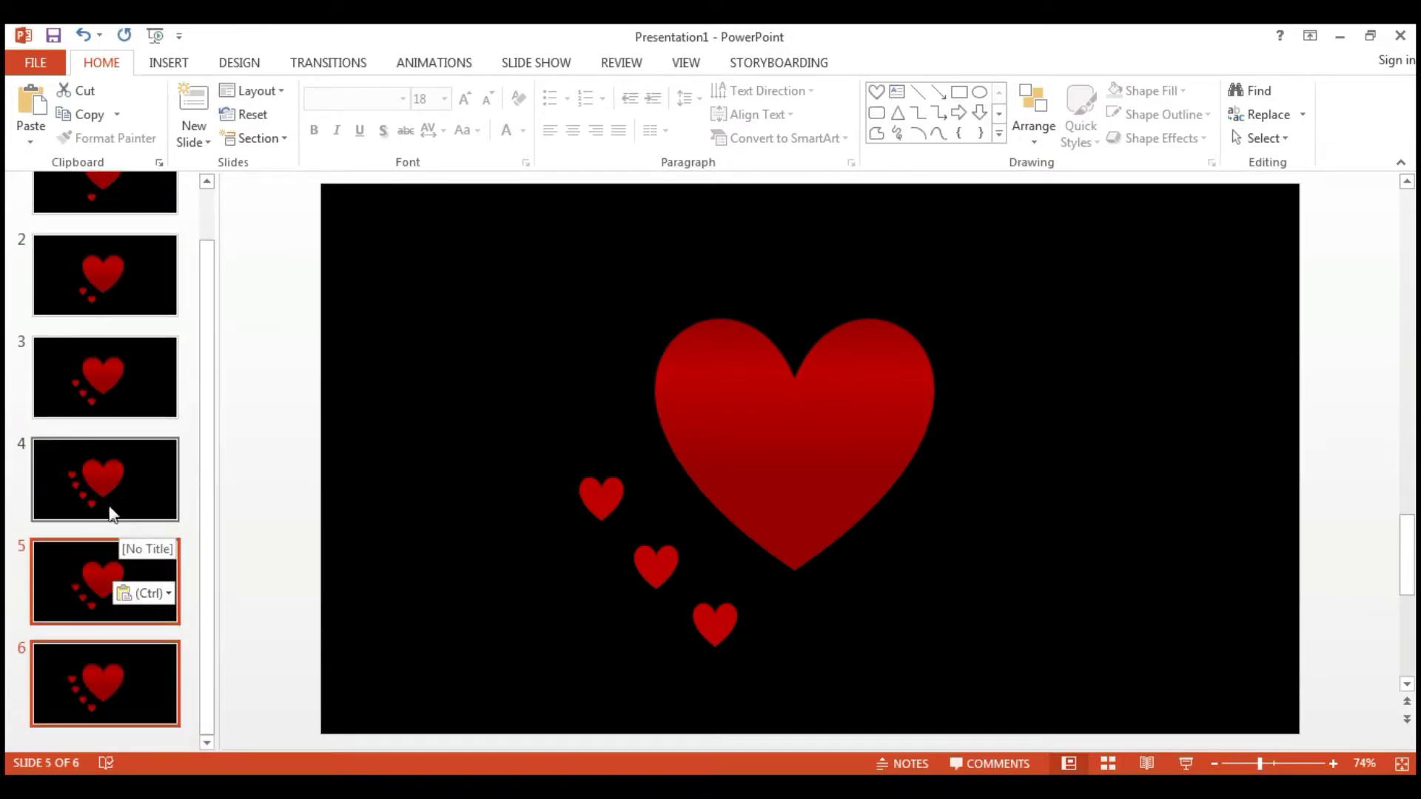
{"action": "left_click", "coordinate": [122, 512]}
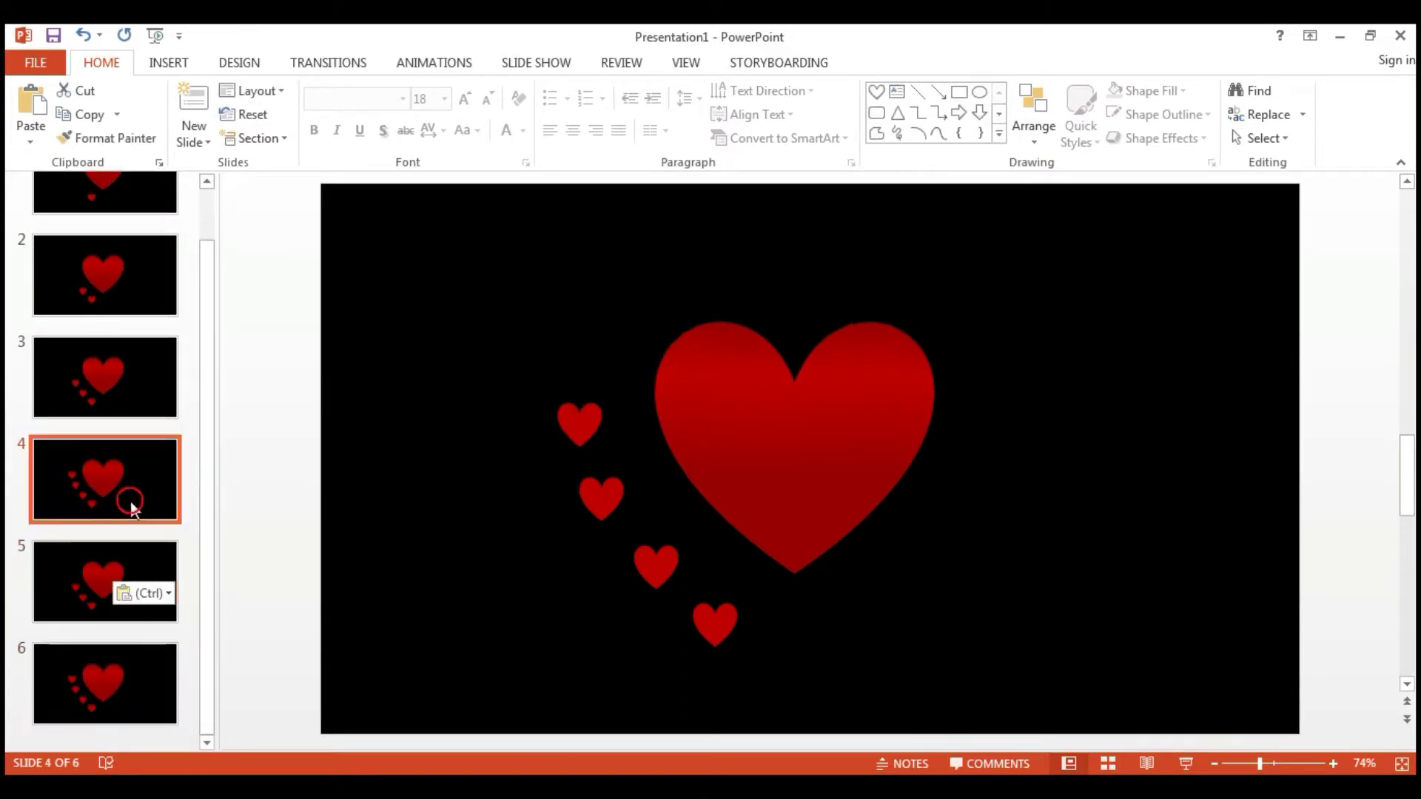
{"action": "left_click", "coordinate": [713, 624]}
{"action": "left_click", "coordinate": [656, 569], "text": "shift"}
{"action": "left_click", "coordinate": [607, 509], "text": "shift"}
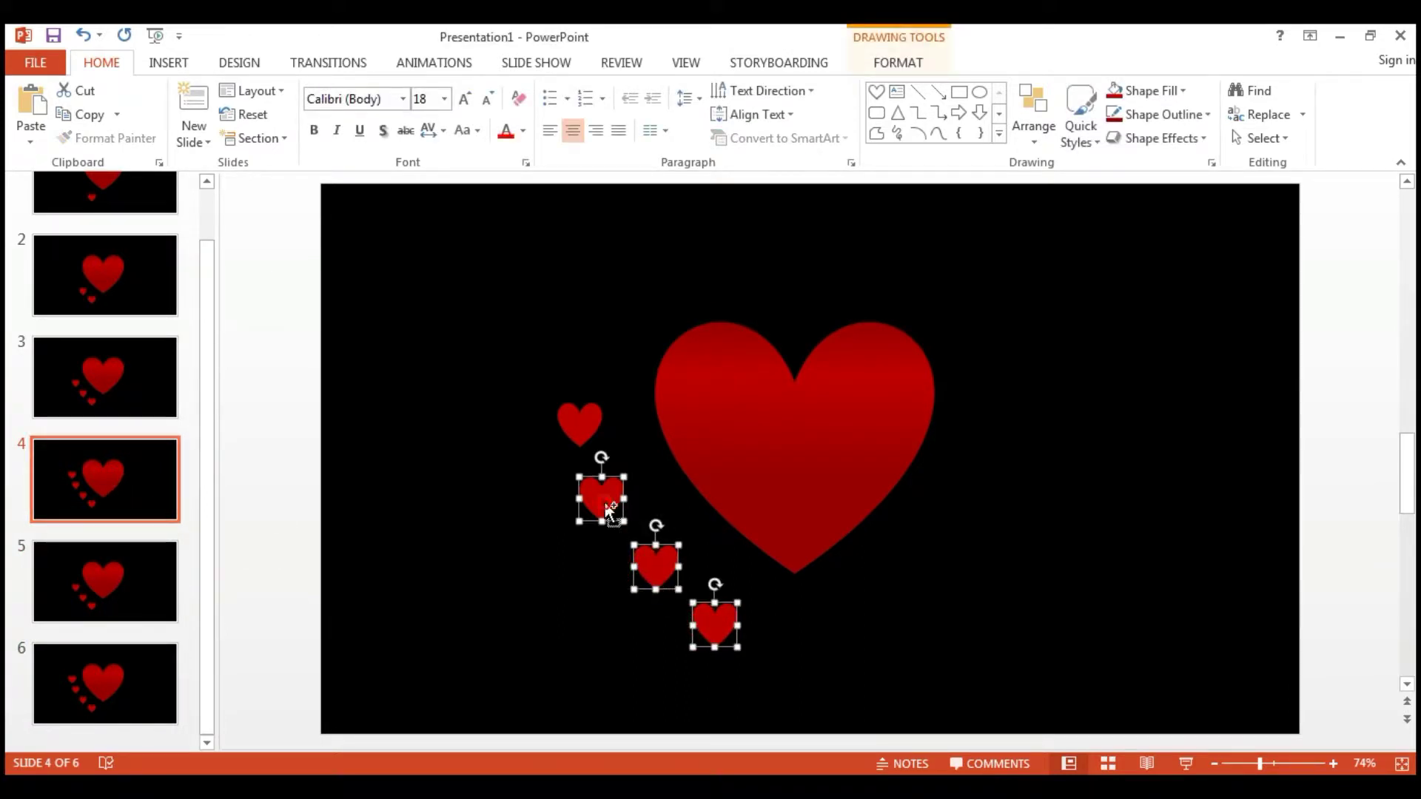
{"action": "left_click", "coordinate": [573, 430], "text": "shift"}
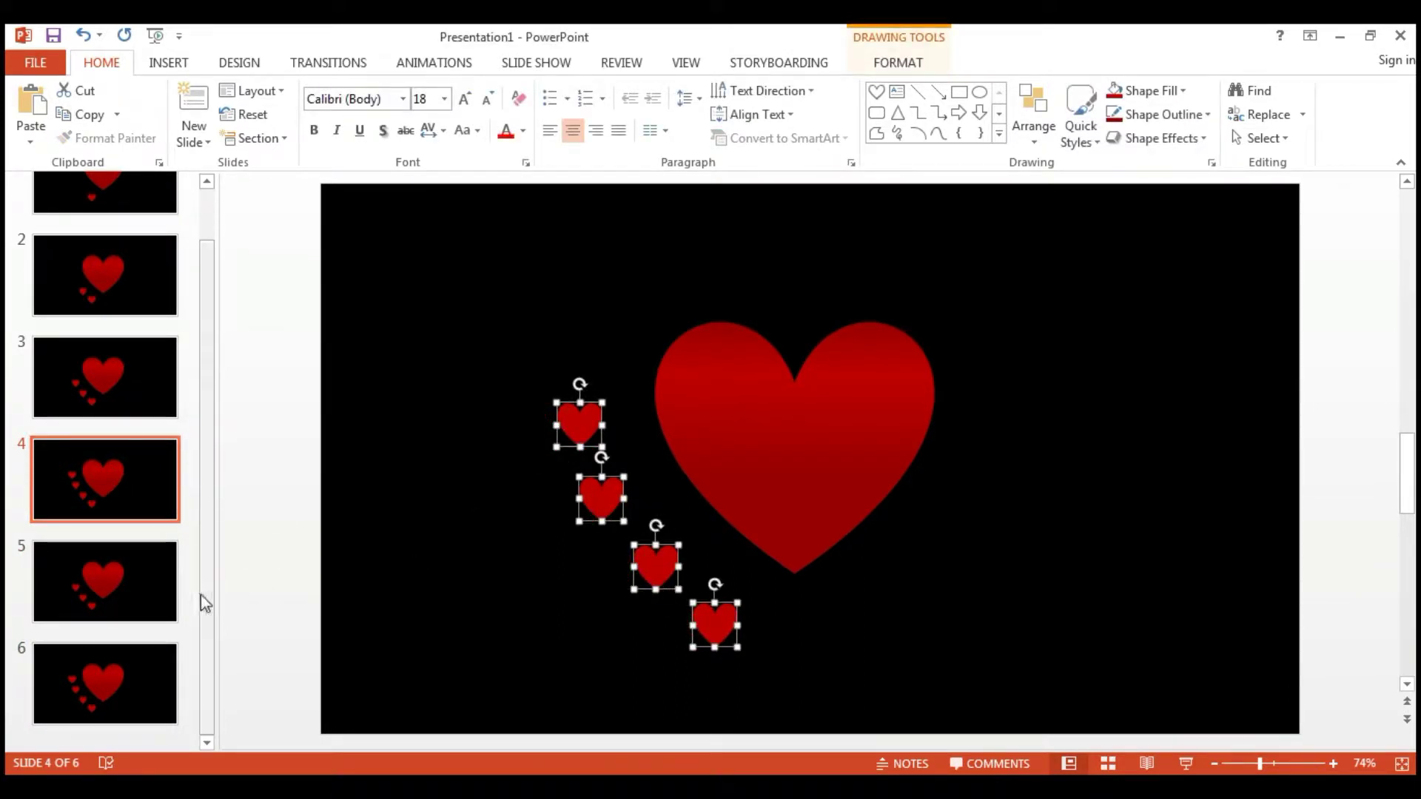
Replace slide 5's three small hearts with the four copied from slide 4.
{"action": "left_click", "coordinate": [167, 599]}
{"action": "left_click", "coordinate": [711, 666]}
{"action": "left_click", "coordinate": [712, 624]}
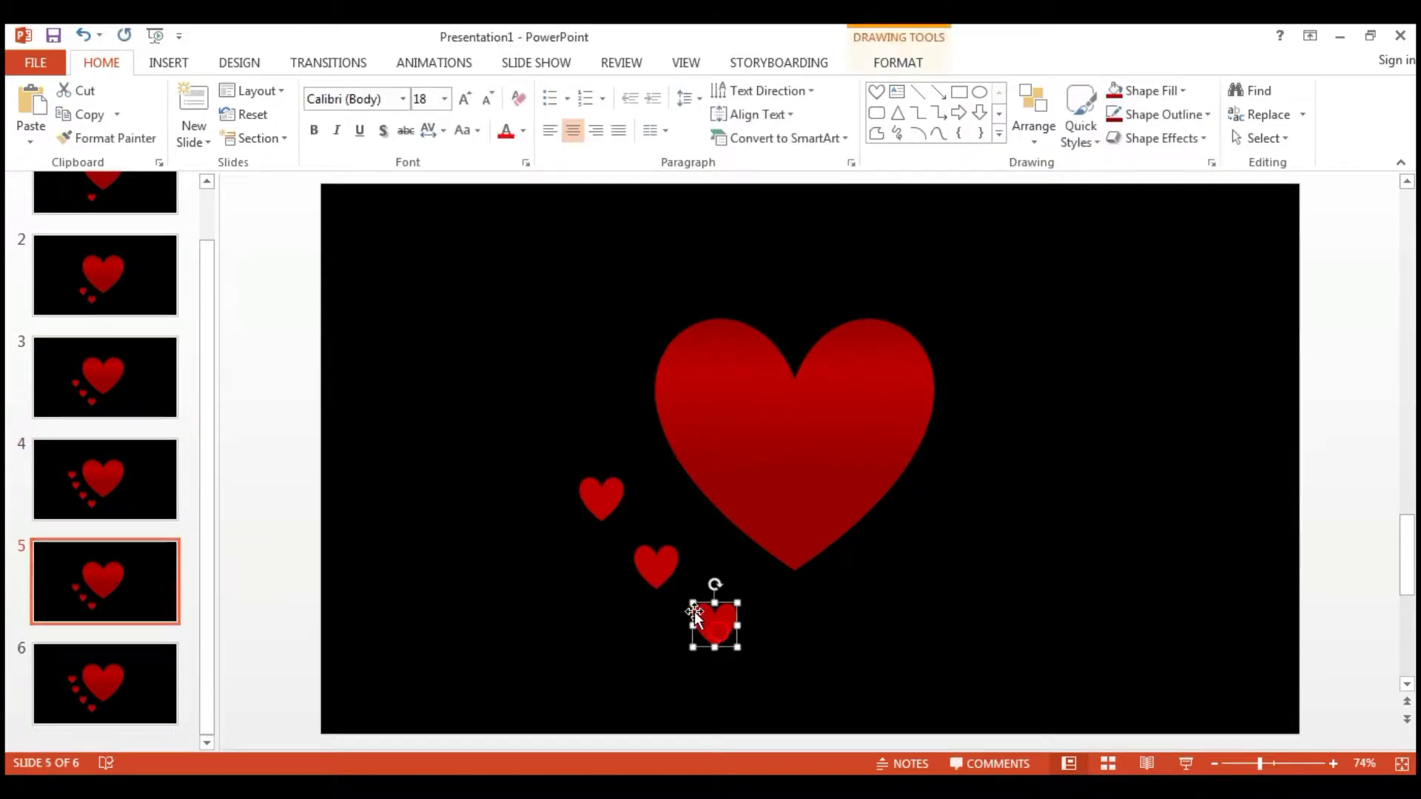
{"action": "left_click", "coordinate": [660, 573], "text": "shift"}
{"action": "left_click", "coordinate": [608, 515], "text": "shift"}
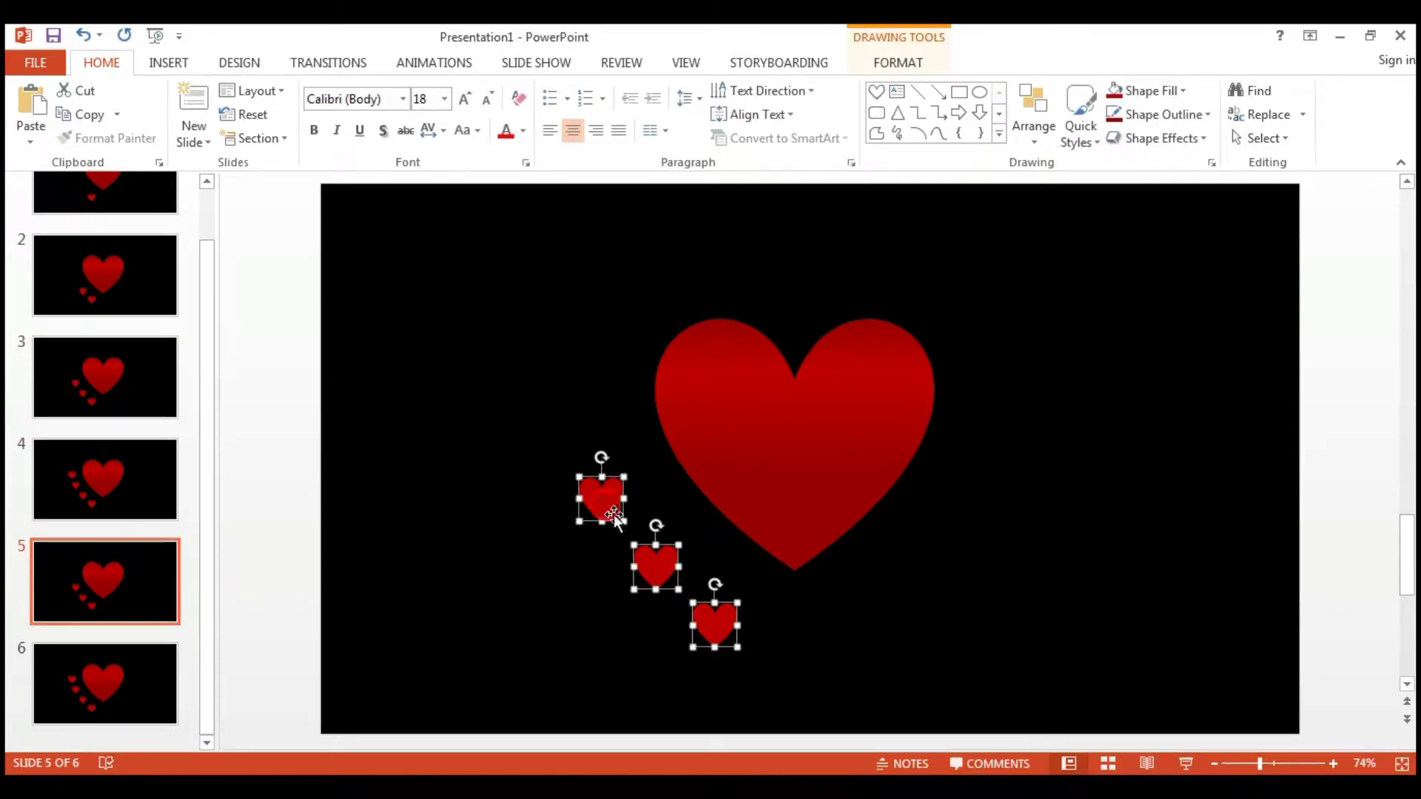
{"action": "key", "text": "ctrl+x"}
{"action": "key", "text": "ctrl+v"}
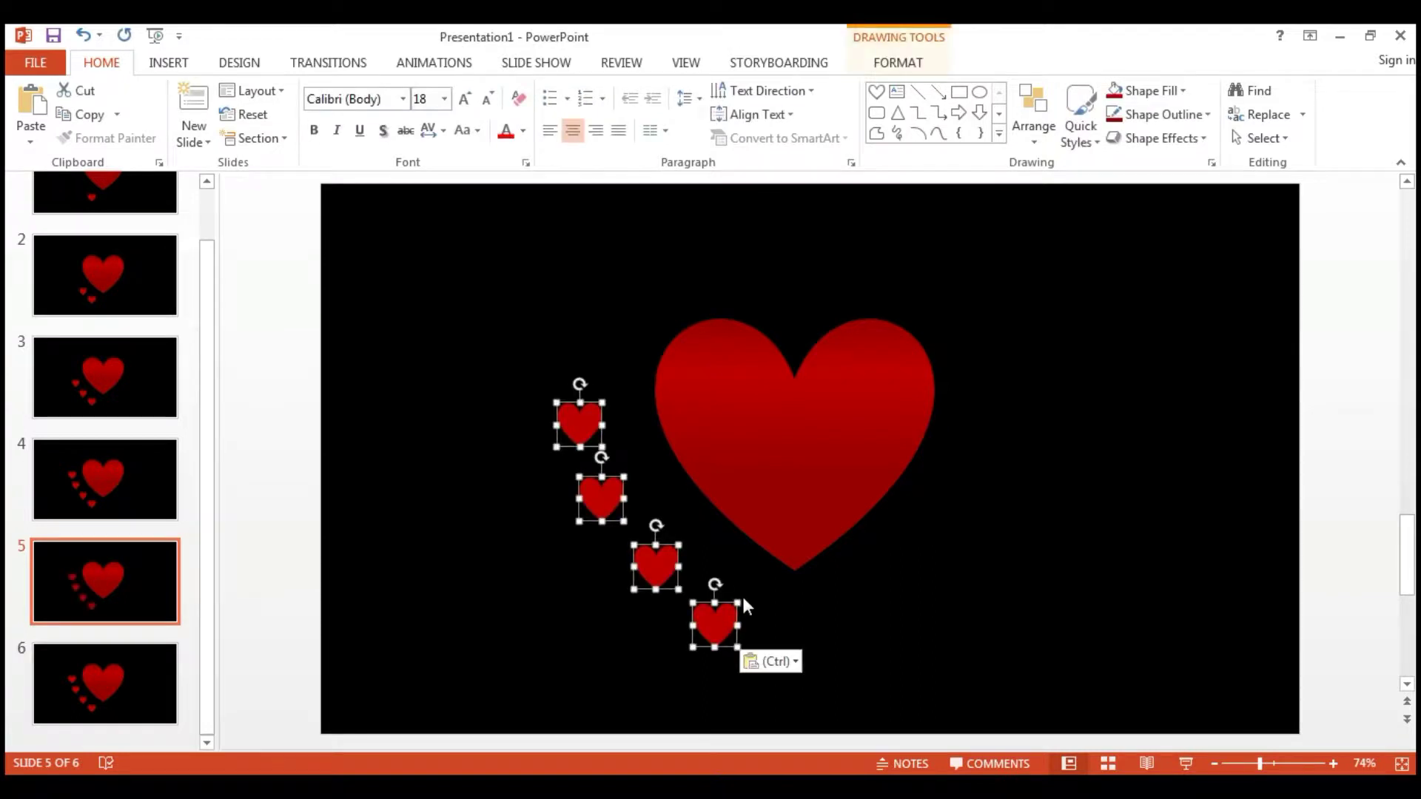
{"action": "left_click", "coordinate": [536, 599]}
Add a fifth heart above the top one on slide 5 and select all five.
{"action": "left_click", "coordinate": [578, 422]}
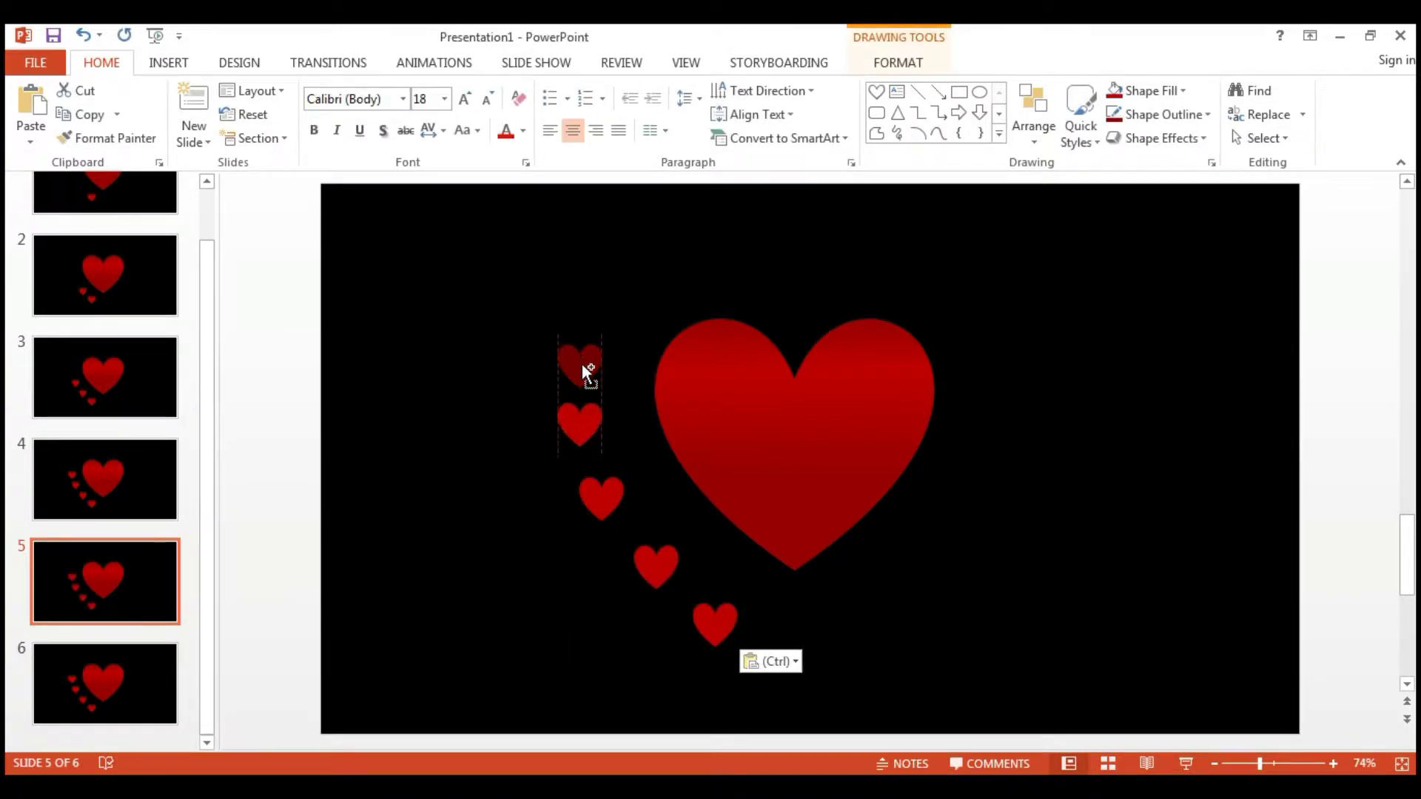
{"action": "left_click_drag", "start_coordinate": [583, 346], "coordinate": [582, 344]}
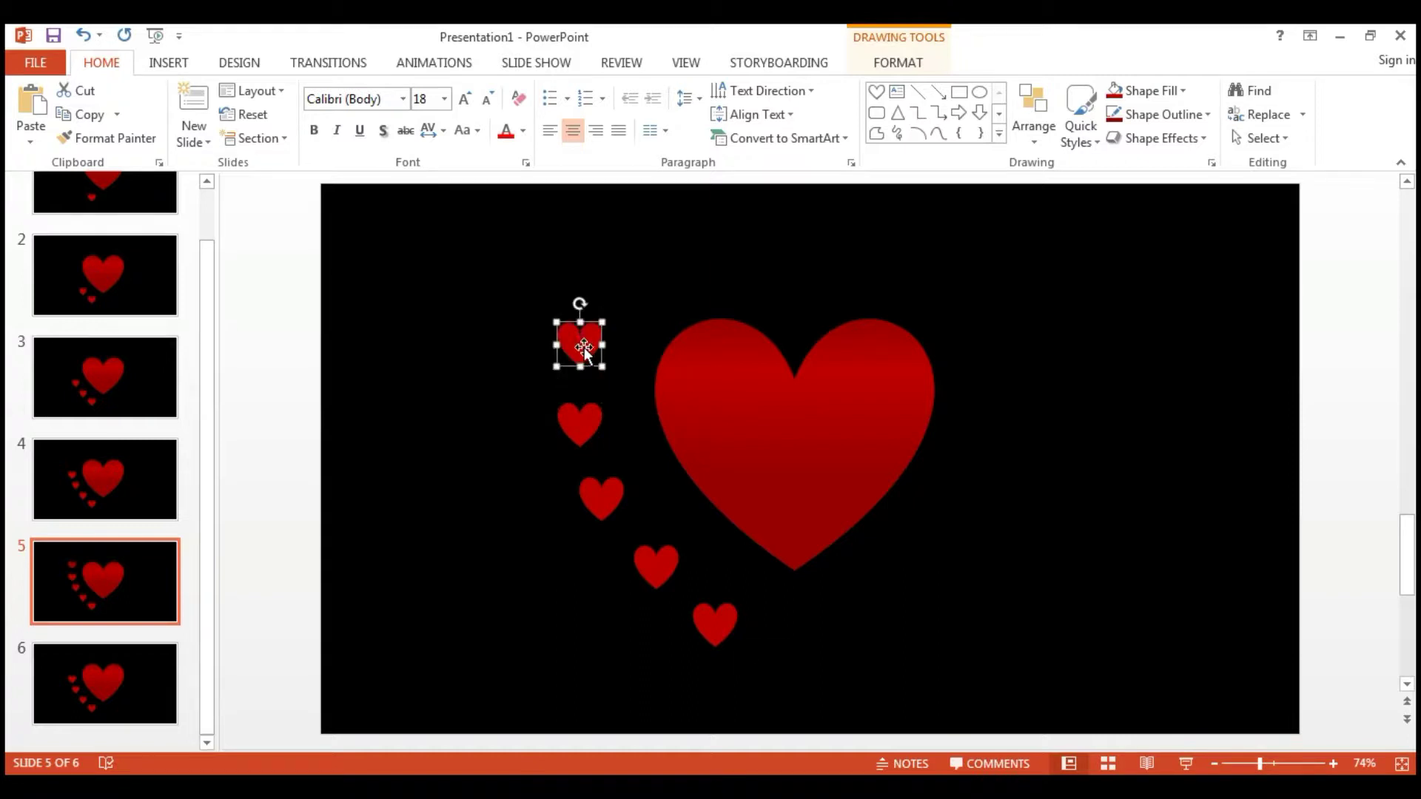
{"action": "left_click", "coordinate": [579, 422], "text": "shift"}
{"action": "left_click", "coordinate": [600, 497], "text": "shift"}
{"action": "left_click", "coordinate": [676, 582], "text": "shift"}
{"action": "left_click", "coordinate": [714, 627], "text": "shift"}
Replace slide 6's small hearts with the five copied from slide 5.
{"action": "left_click", "coordinate": [174, 695]}
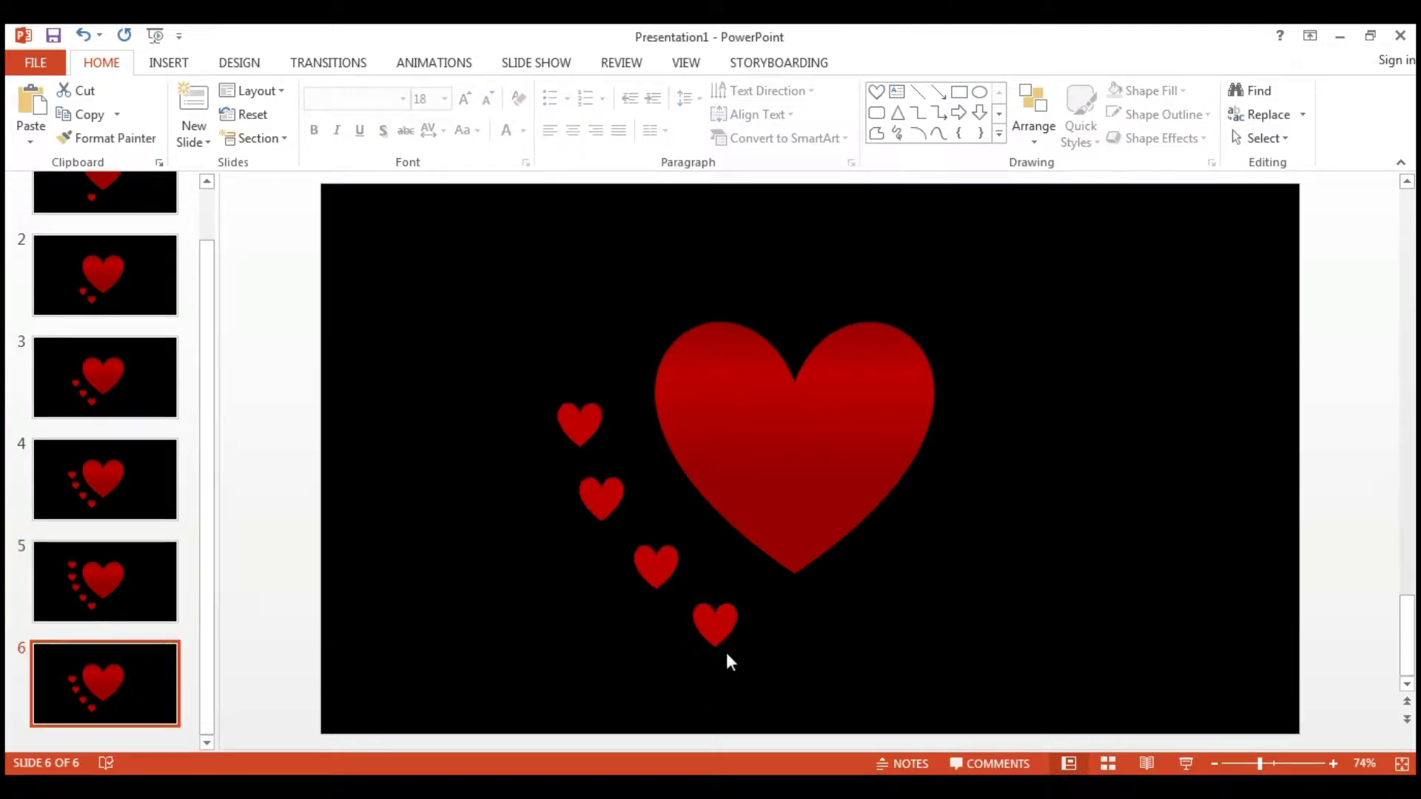
{"action": "left_click", "coordinate": [714, 627]}
{"action": "left_click", "coordinate": [654, 575], "text": "shift"}
{"action": "left_click", "coordinate": [598, 500], "text": "shift"}
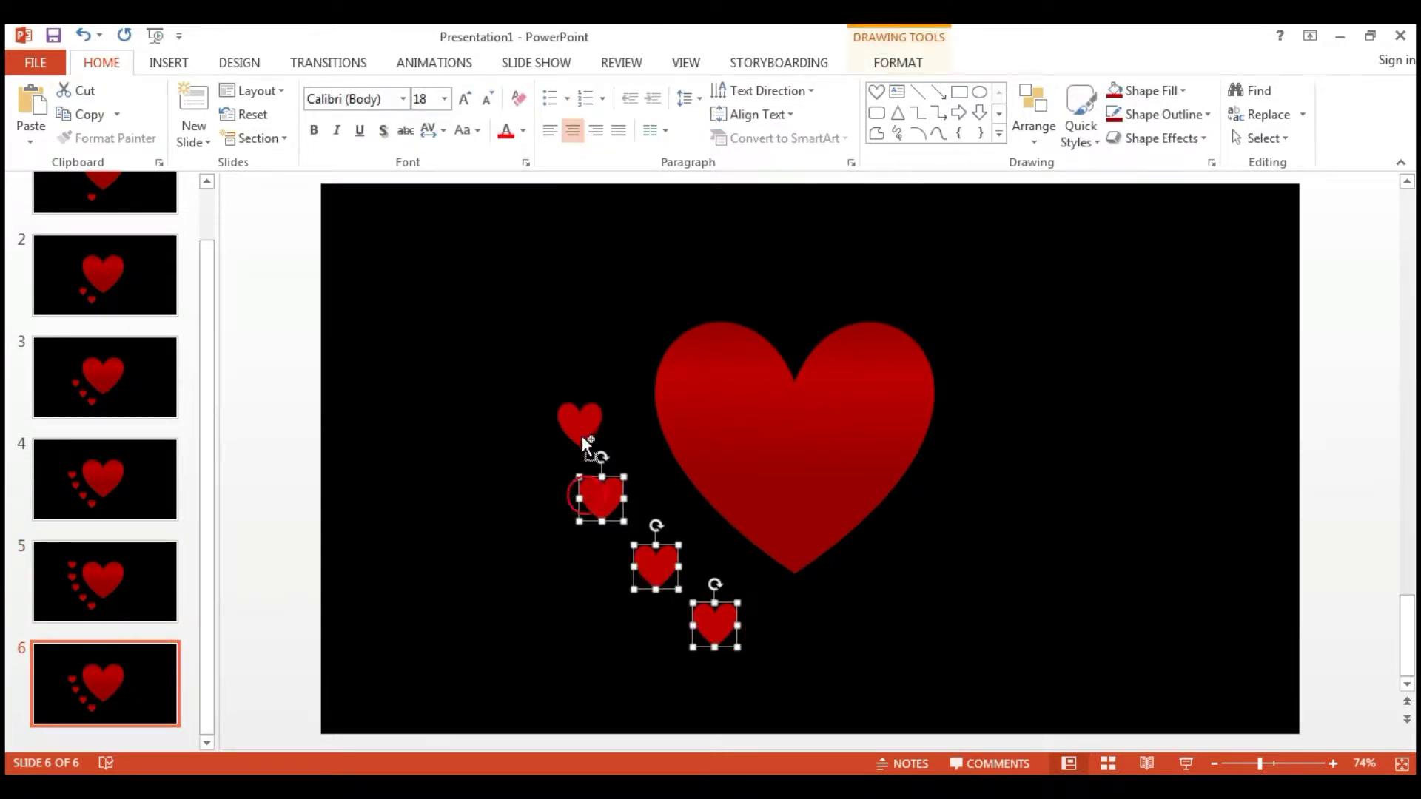
{"action": "left_click", "coordinate": [580, 428], "text": "shift"}
{"action": "key", "text": "ctrl+x"}
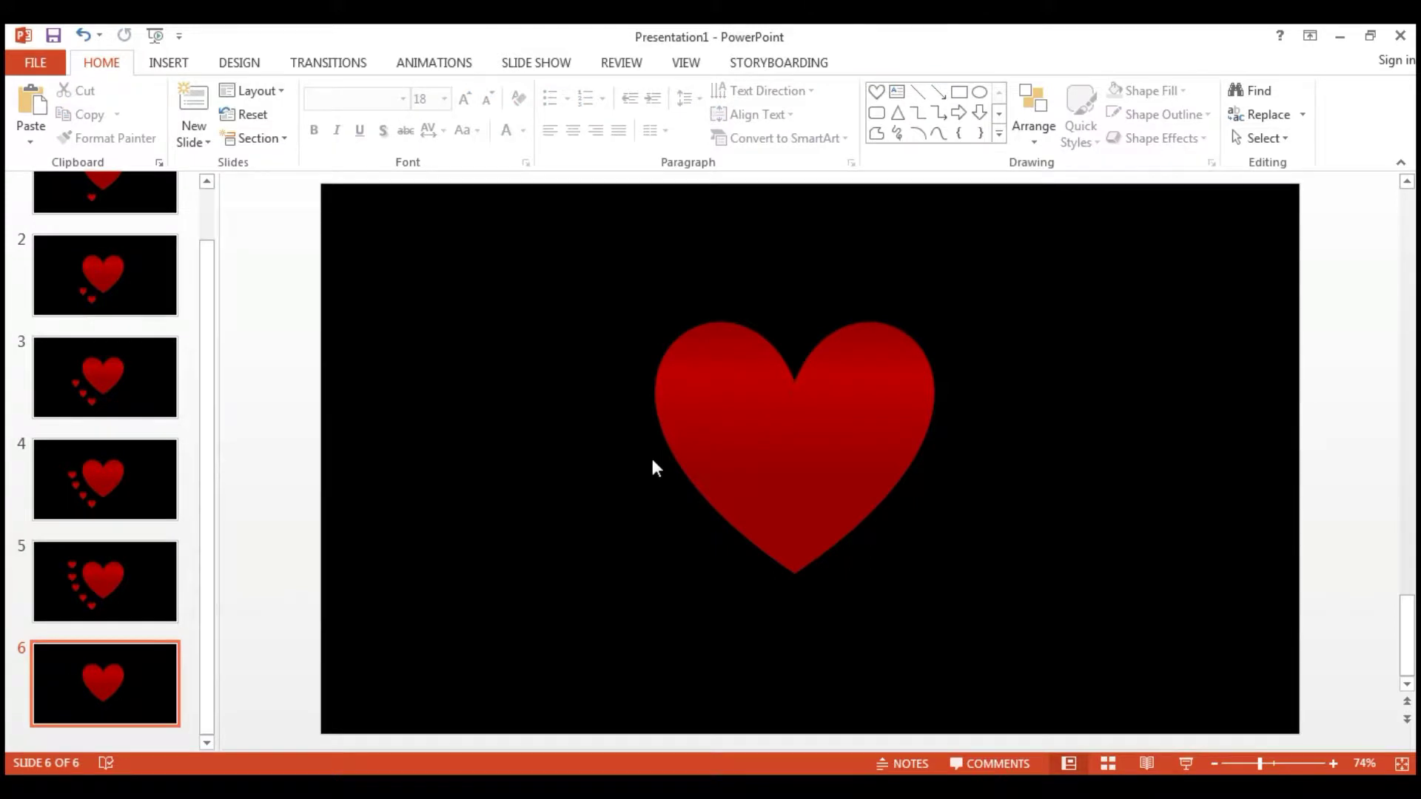
{"action": "key", "text": "ctrl+v"}
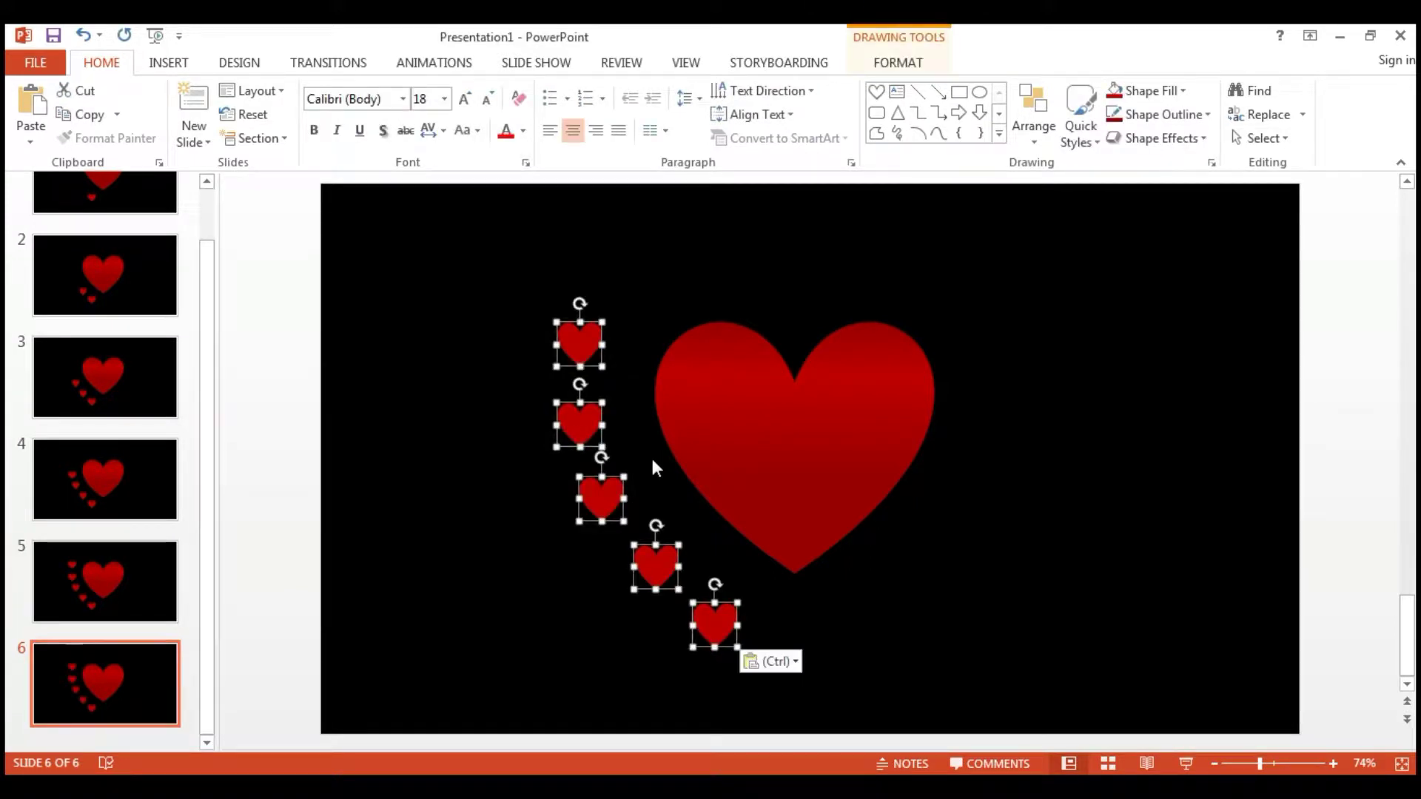
Add a sixth small heart up and to the right of the top heart.
{"action": "left_click", "coordinate": [530, 571]}
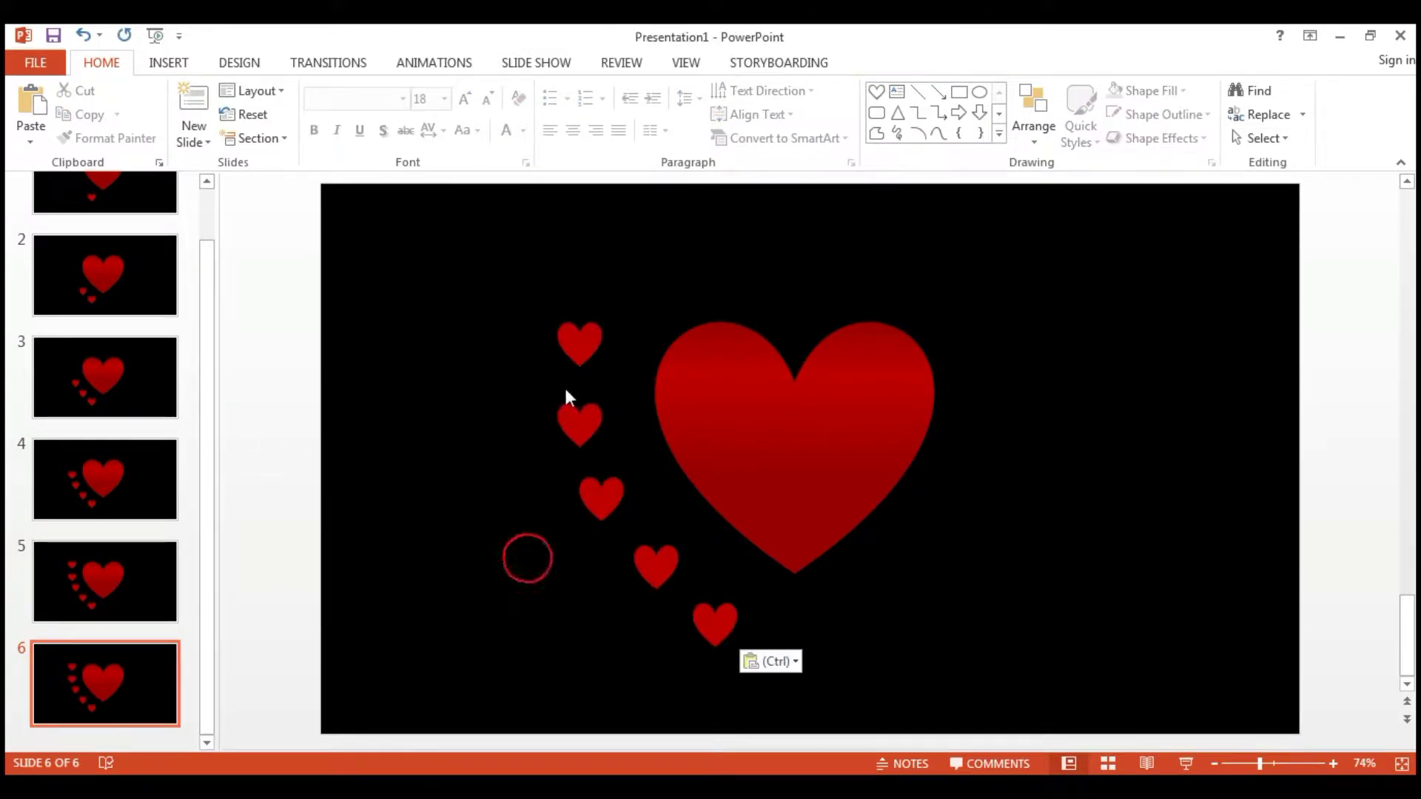
{"action": "left_click", "coordinate": [569, 360]}
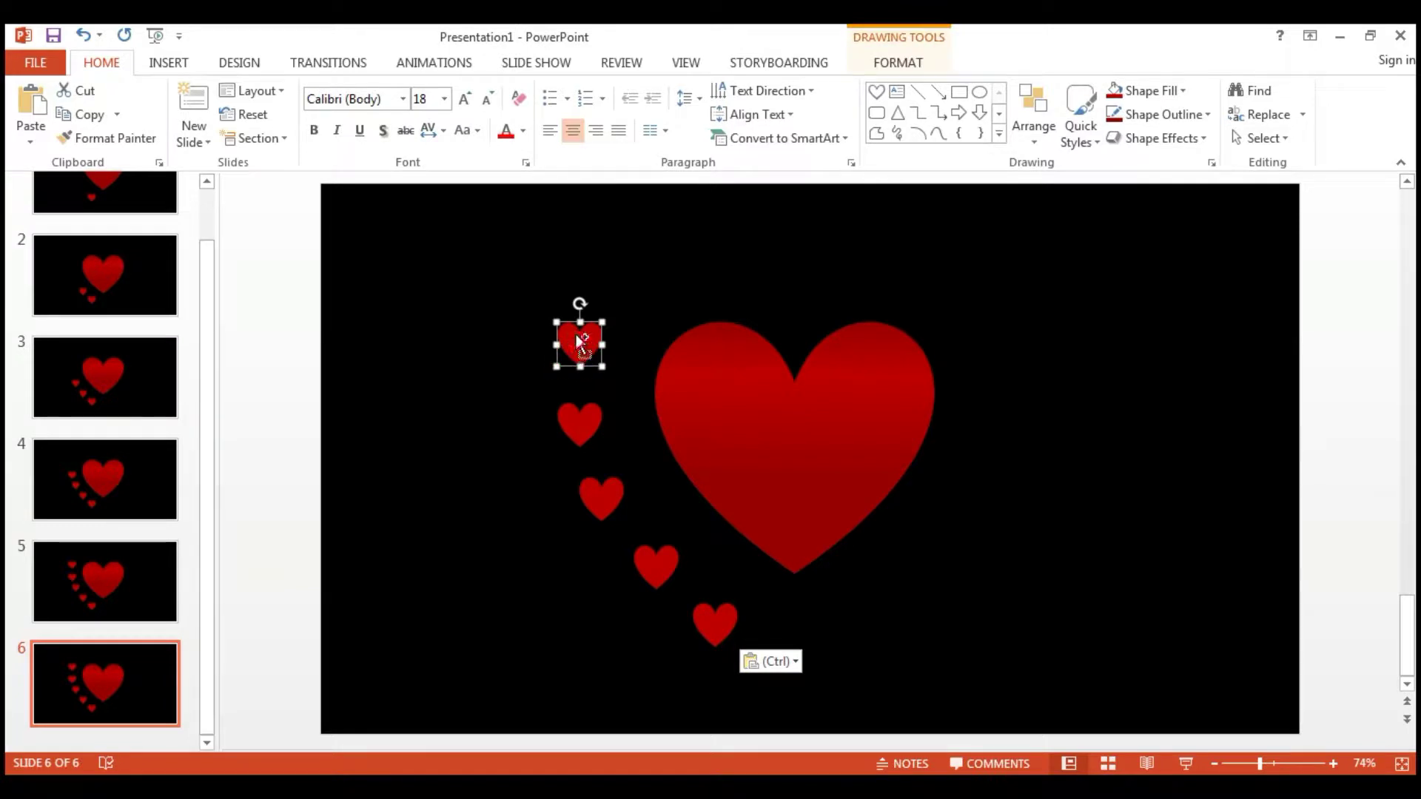
{"action": "left_click_drag", "start_coordinate": [569, 360], "coordinate": [606, 273]}
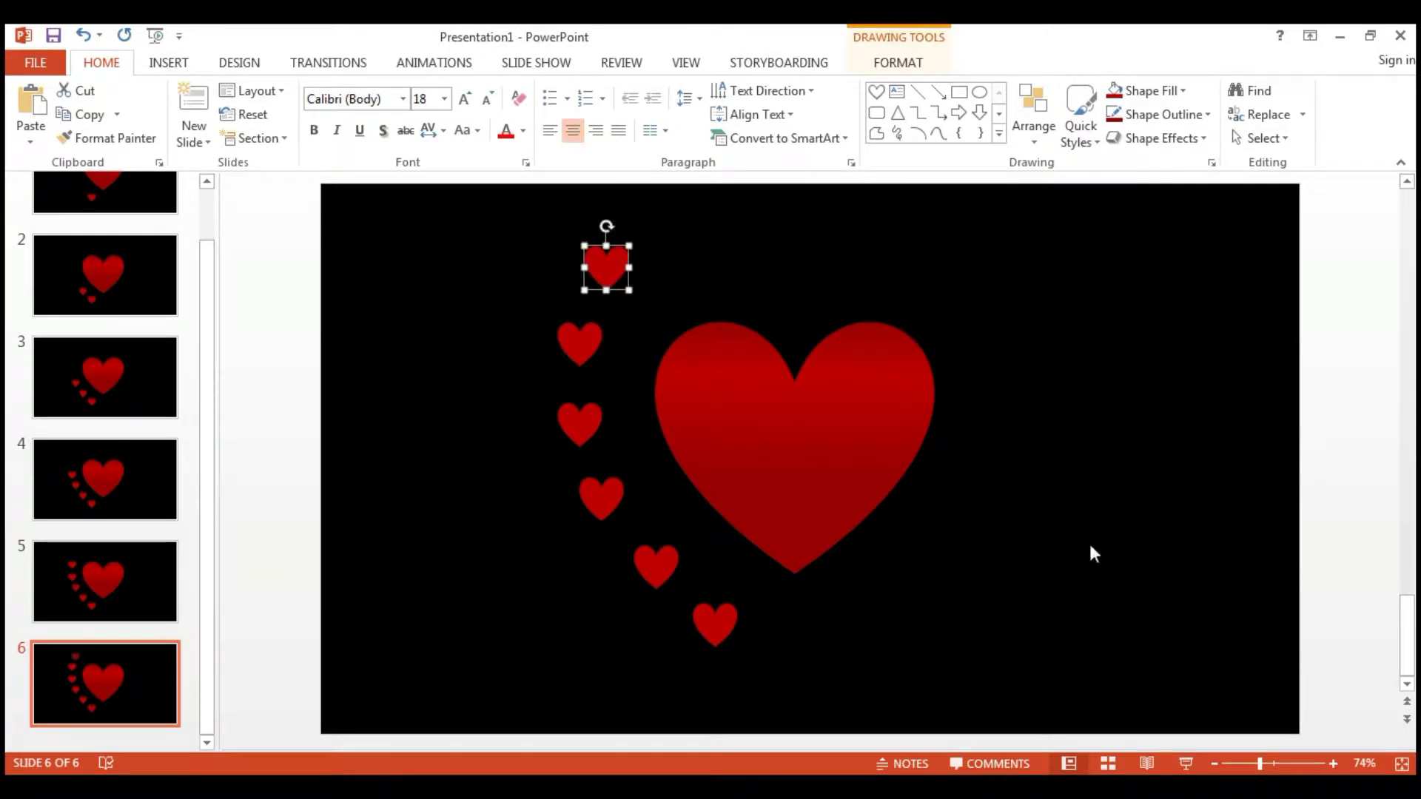
{"action": "left_click", "coordinate": [952, 622]}
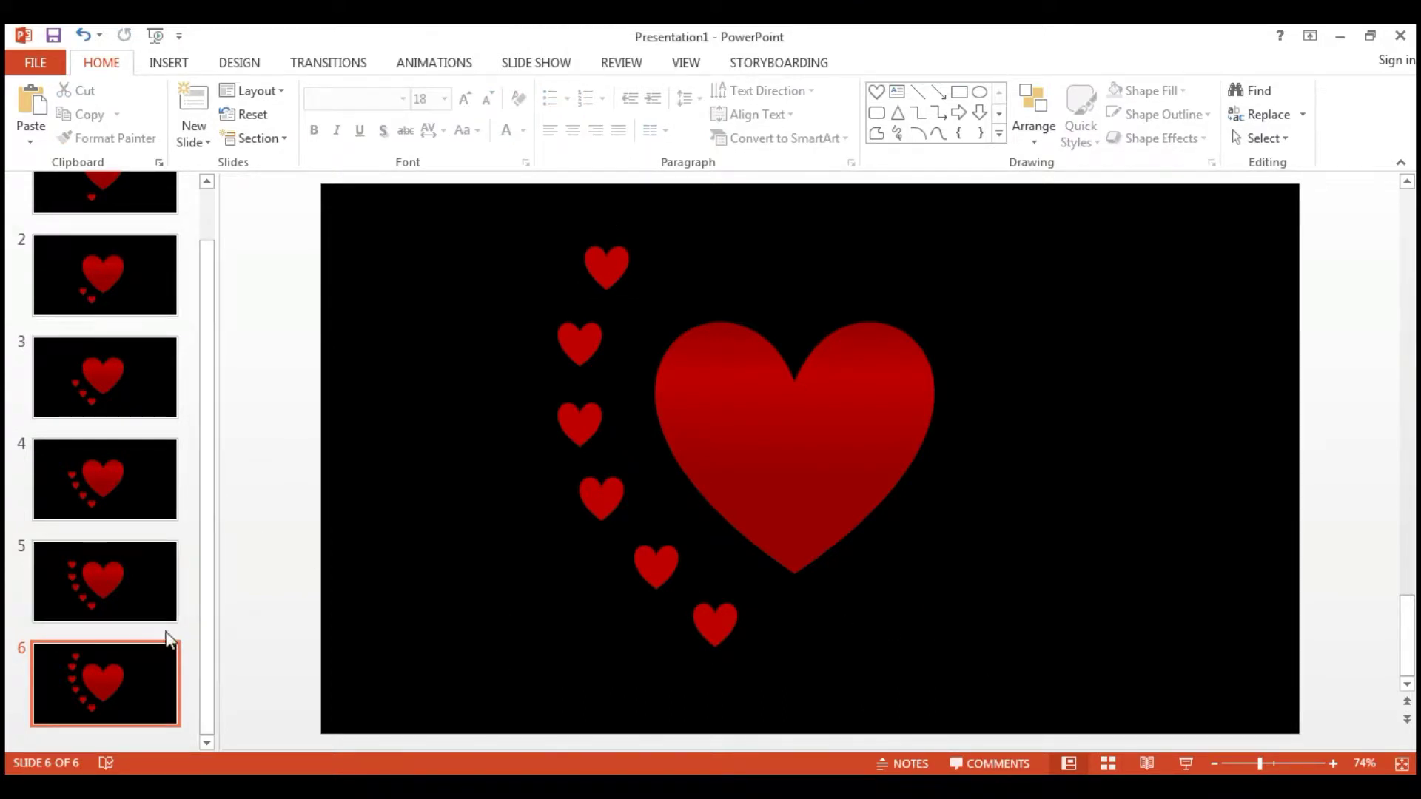
Select slides 5–6, paste them after slide 6 as slides 7 and 8, and open slide 8.
{"action": "left_click", "coordinate": [206, 597]}
{"action": "left_click", "coordinate": [154, 581]}
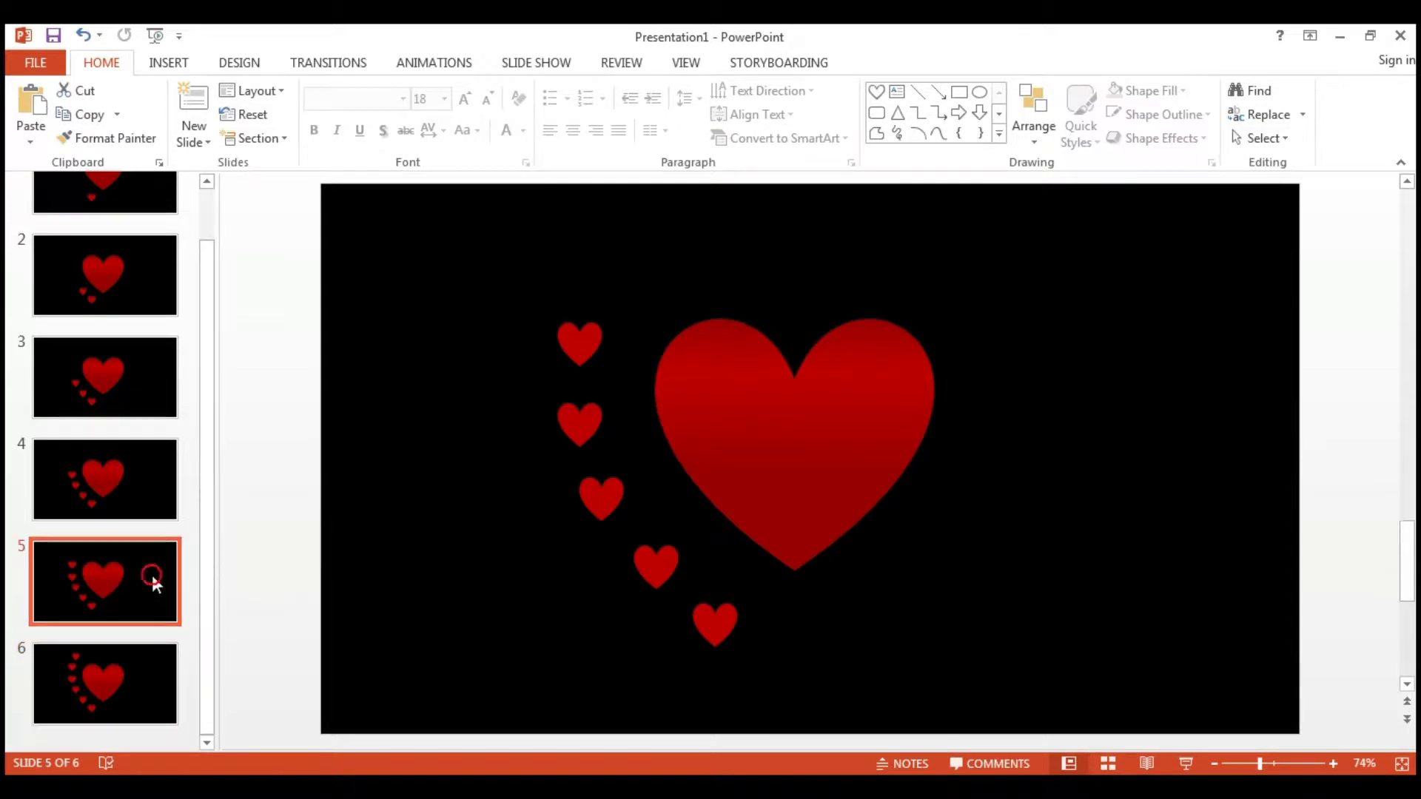
{"action": "left_click", "coordinate": [159, 677], "text": "shift"}
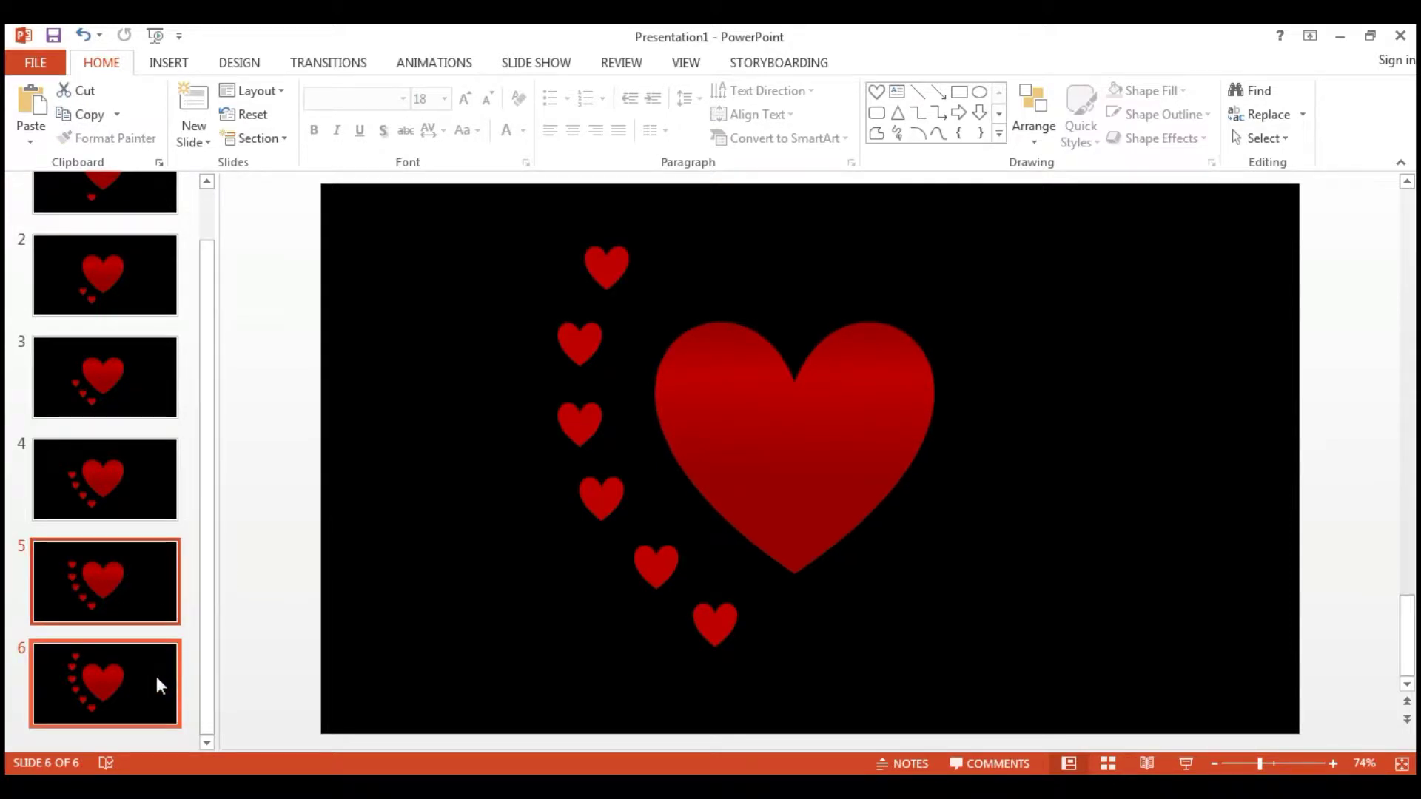
{"action": "left_click", "coordinate": [166, 739]}
{"action": "key", "text": "ctrl+v"}
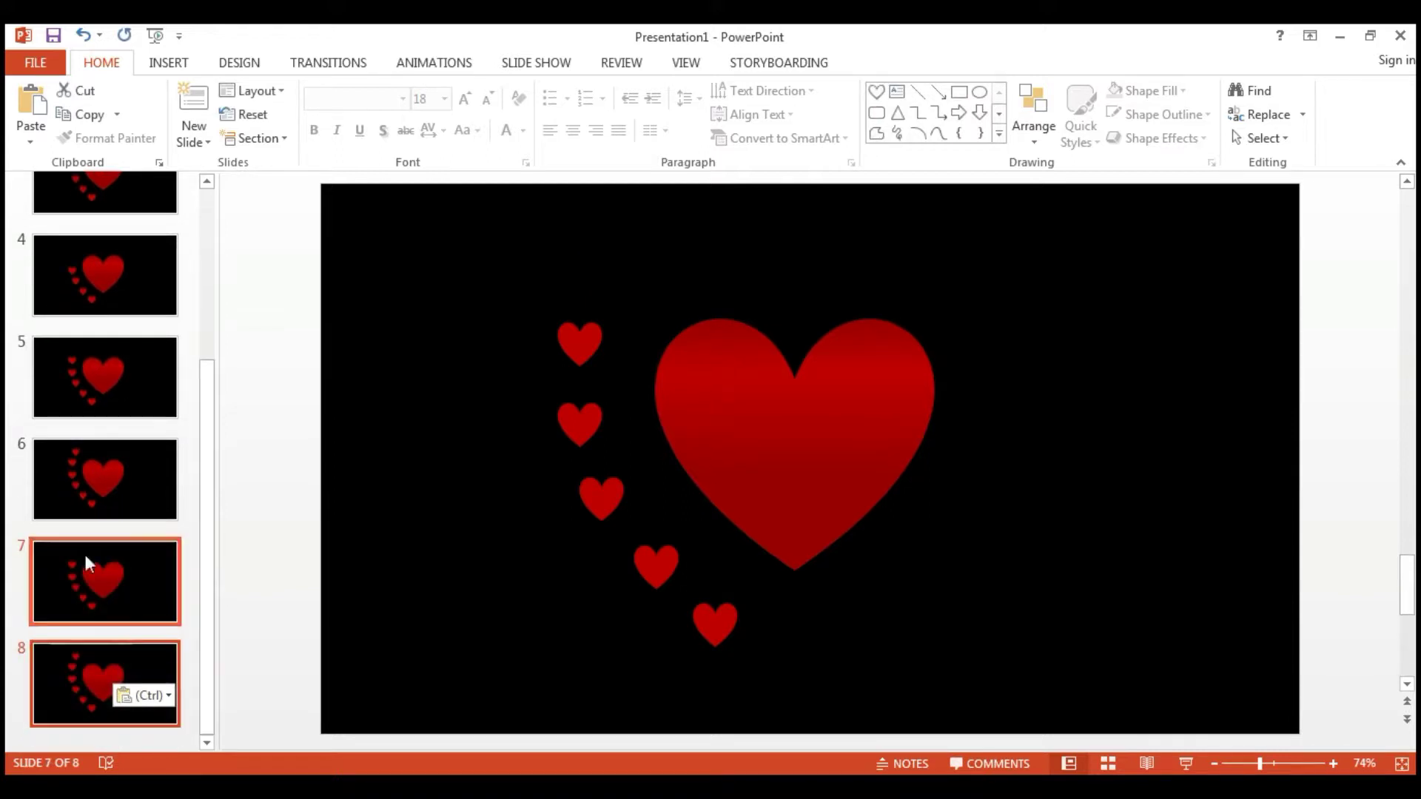
{"action": "left_click", "coordinate": [137, 573]}
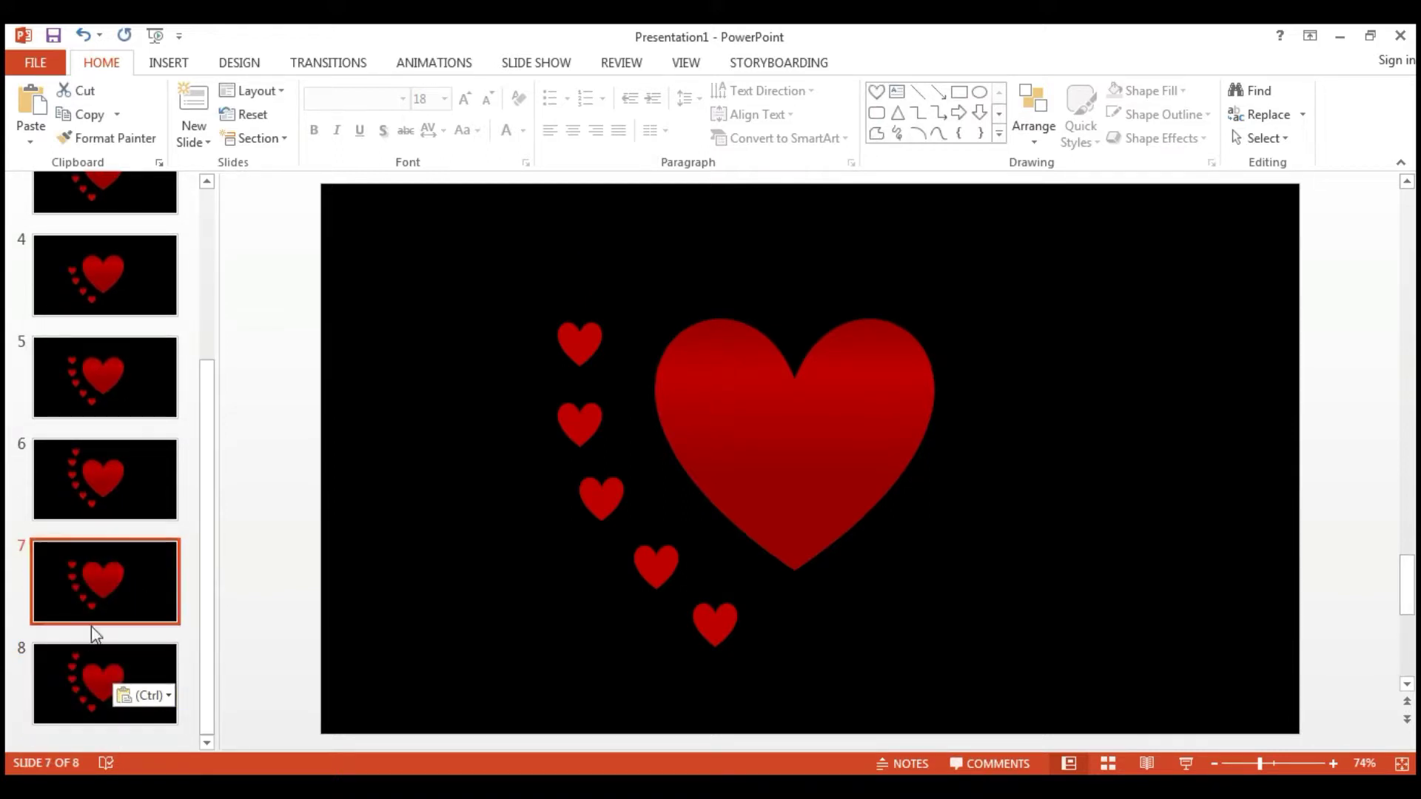
{"action": "left_click", "coordinate": [132, 662]}
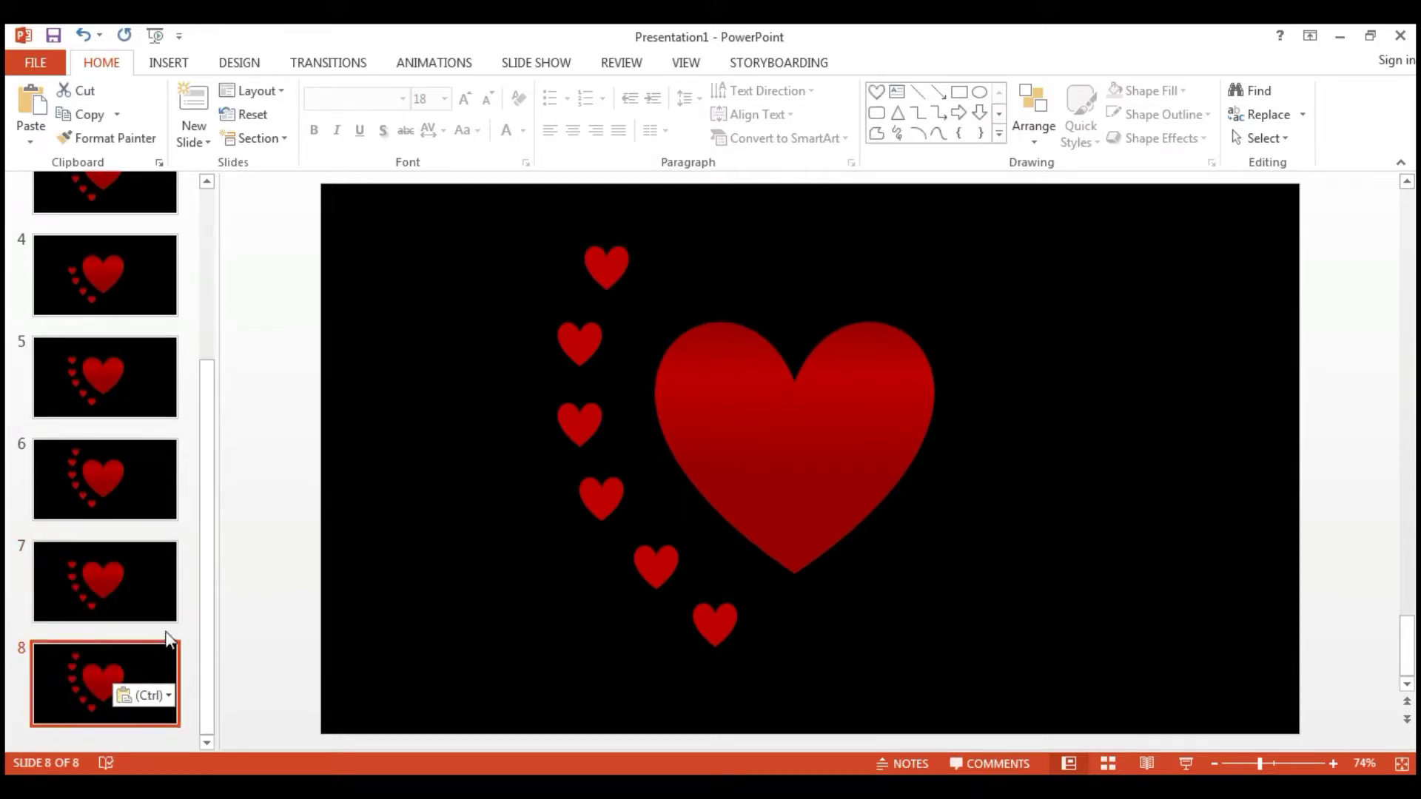
Select all six small hearts on slide 8, then open slide 7.
{"action": "left_click", "coordinate": [697, 627]}
{"action": "left_click", "coordinate": [654, 569], "text": "shift"}
{"action": "left_click", "coordinate": [595, 503], "text": "shift"}
{"action": "left_click", "coordinate": [579, 428], "text": "shift"}
{"action": "left_click", "coordinate": [576, 351], "text": "shift"}
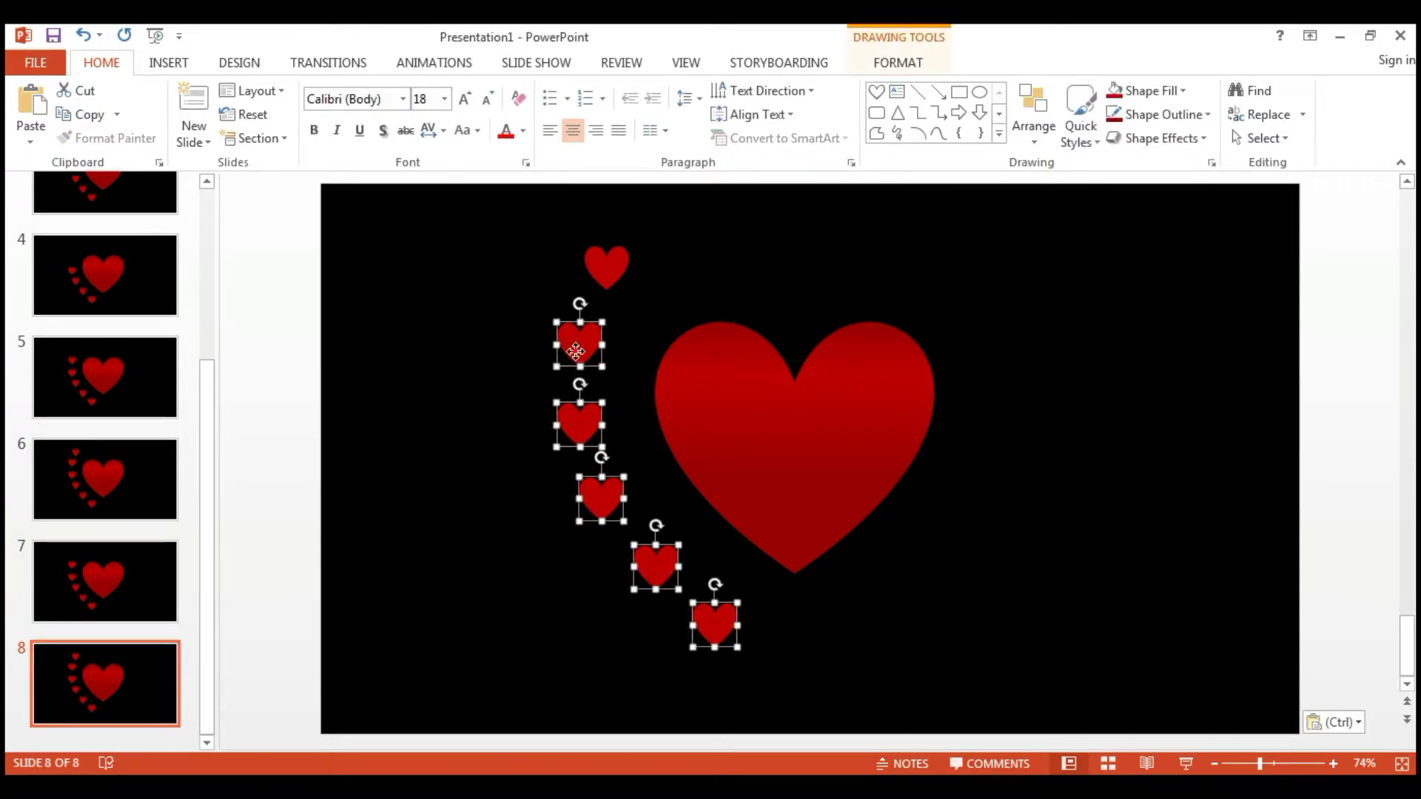
{"action": "left_click", "coordinate": [605, 264], "text": "shift"}
{"action": "left_click", "coordinate": [139, 552]}
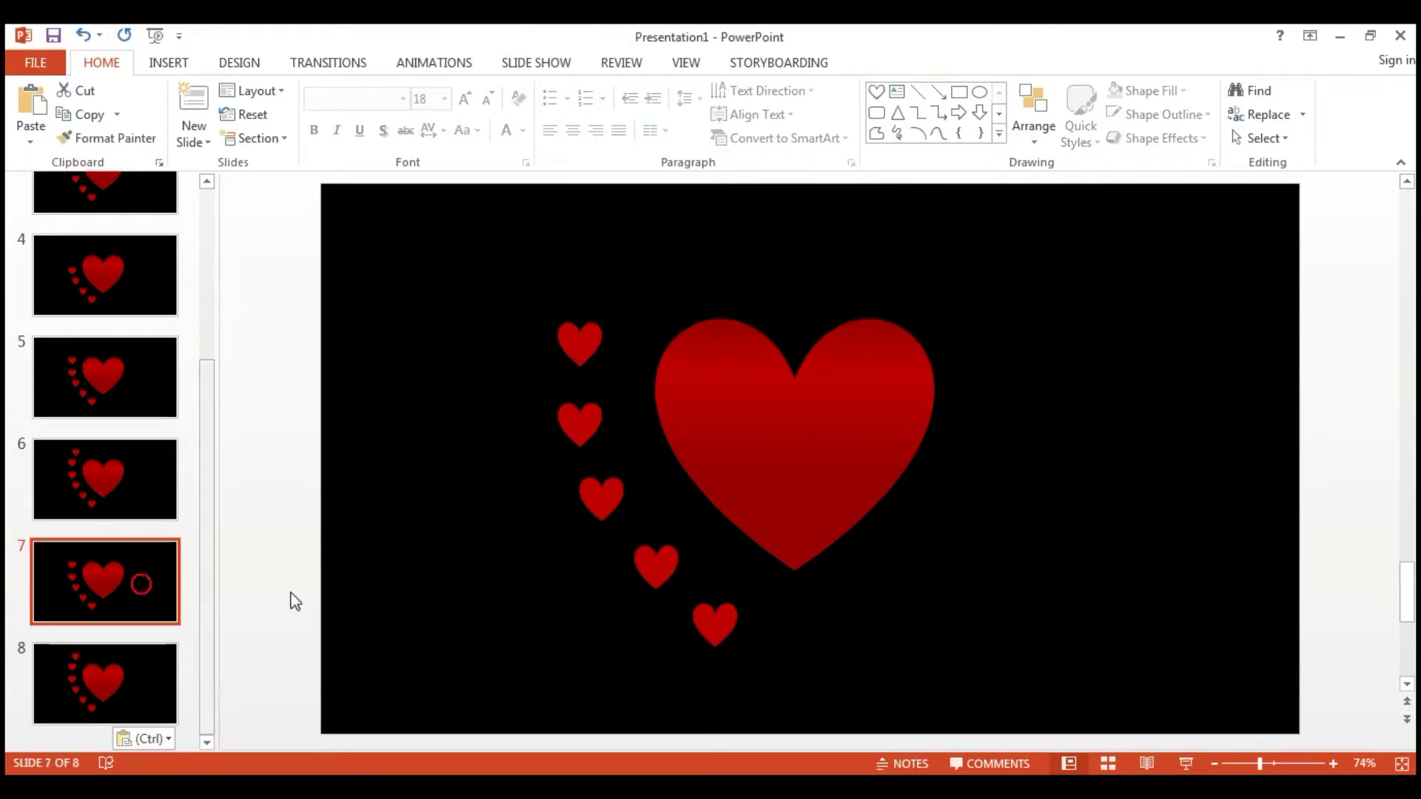
Delete slide 7's five small hearts and paste the copied content.
{"action": "left_click", "coordinate": [703, 621]}
{"action": "left_click", "coordinate": [654, 568], "text": "shift"}
{"action": "left_click", "coordinate": [600, 499], "text": "shift"}
{"action": "left_click", "coordinate": [582, 432], "text": "shift"}
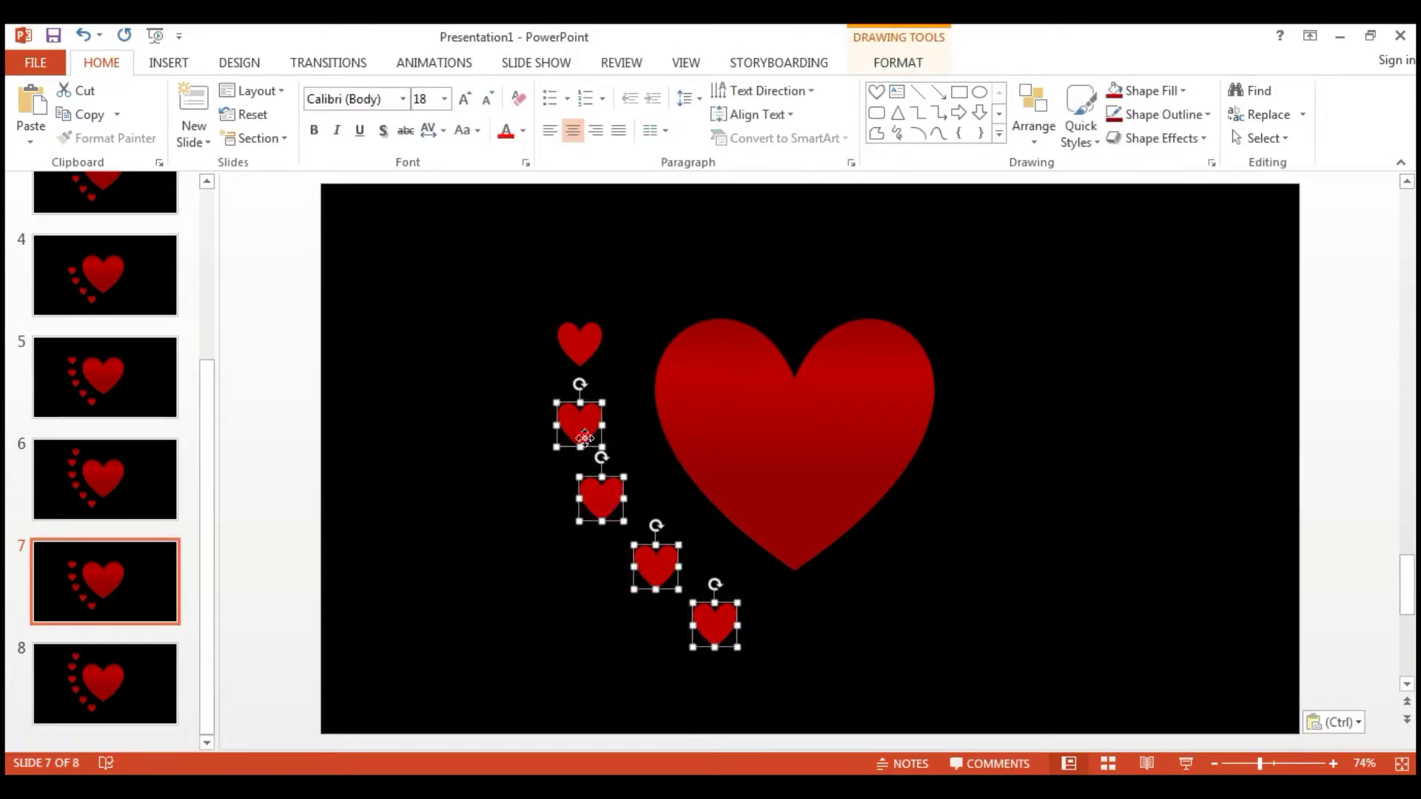
{"action": "left_click", "coordinate": [576, 353], "text": "shift"}
{"action": "key", "text": "Delete"}
{"action": "key", "text": "ctrl+v"}
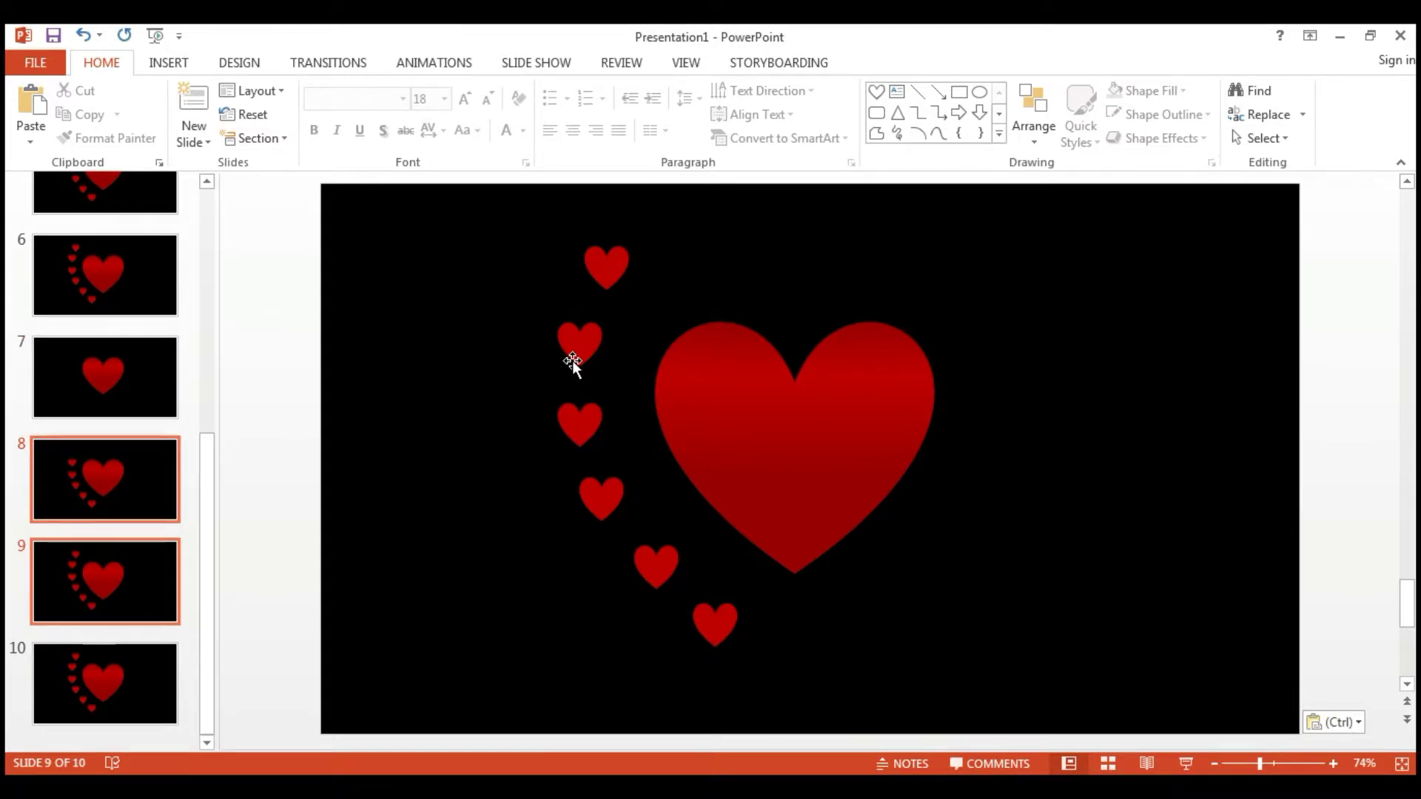
Undo the accidental slide paste and restore slide 7's five small hearts.
{"action": "key", "text": "ctrl"}
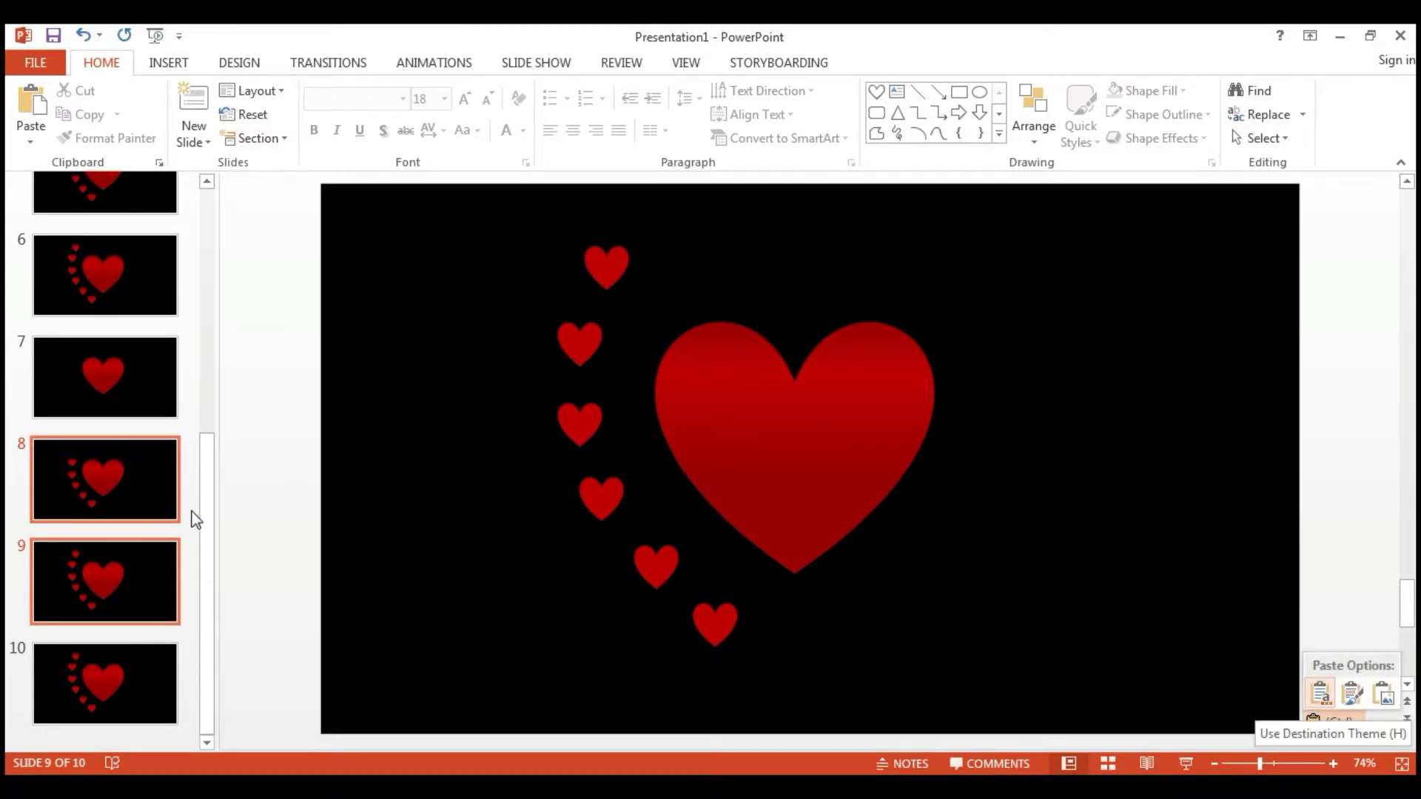
{"action": "key", "text": "Escape"}
{"action": "key", "text": "Delete"}
{"action": "key", "text": "ctrl+z"}
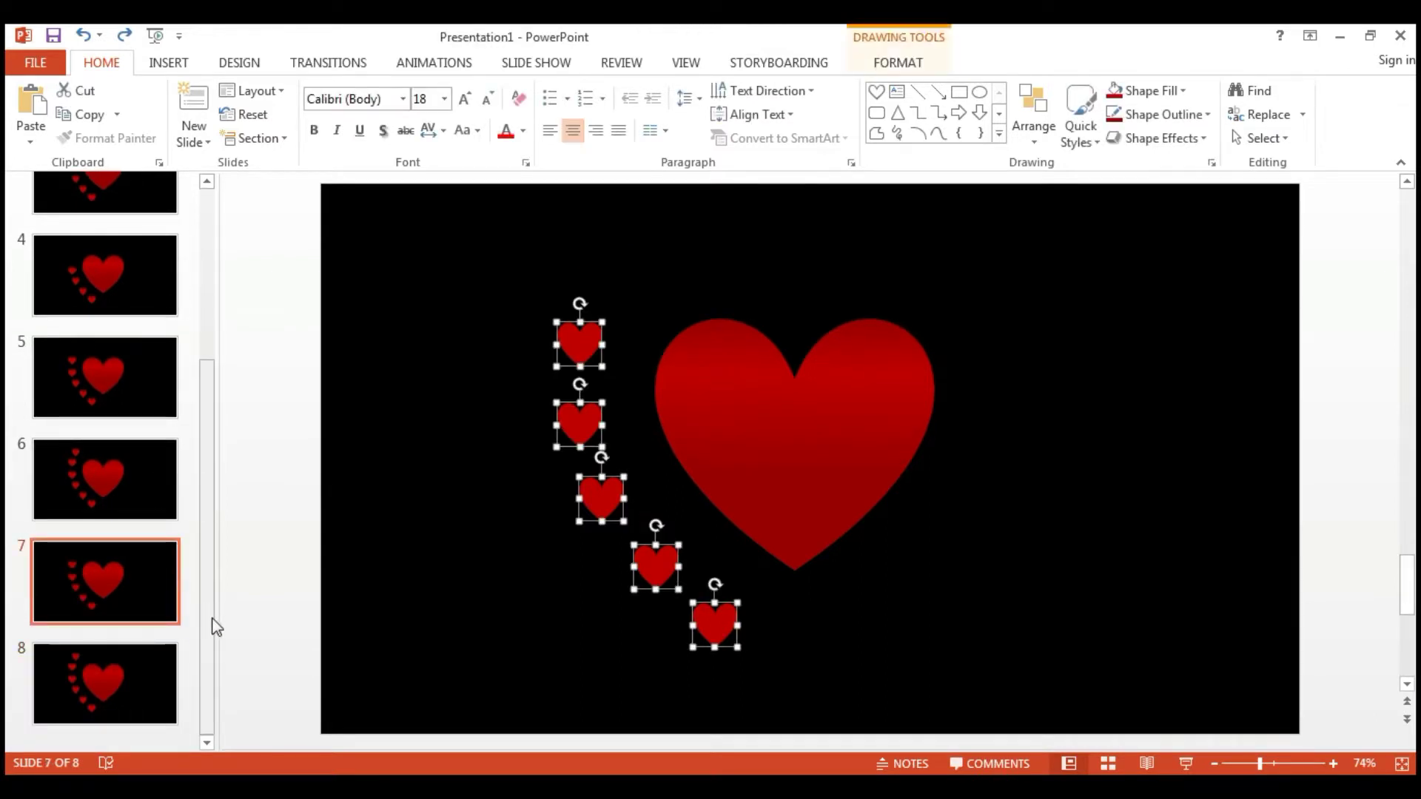
Select all six small hearts on slide 8.
{"action": "left_click", "coordinate": [150, 601]}
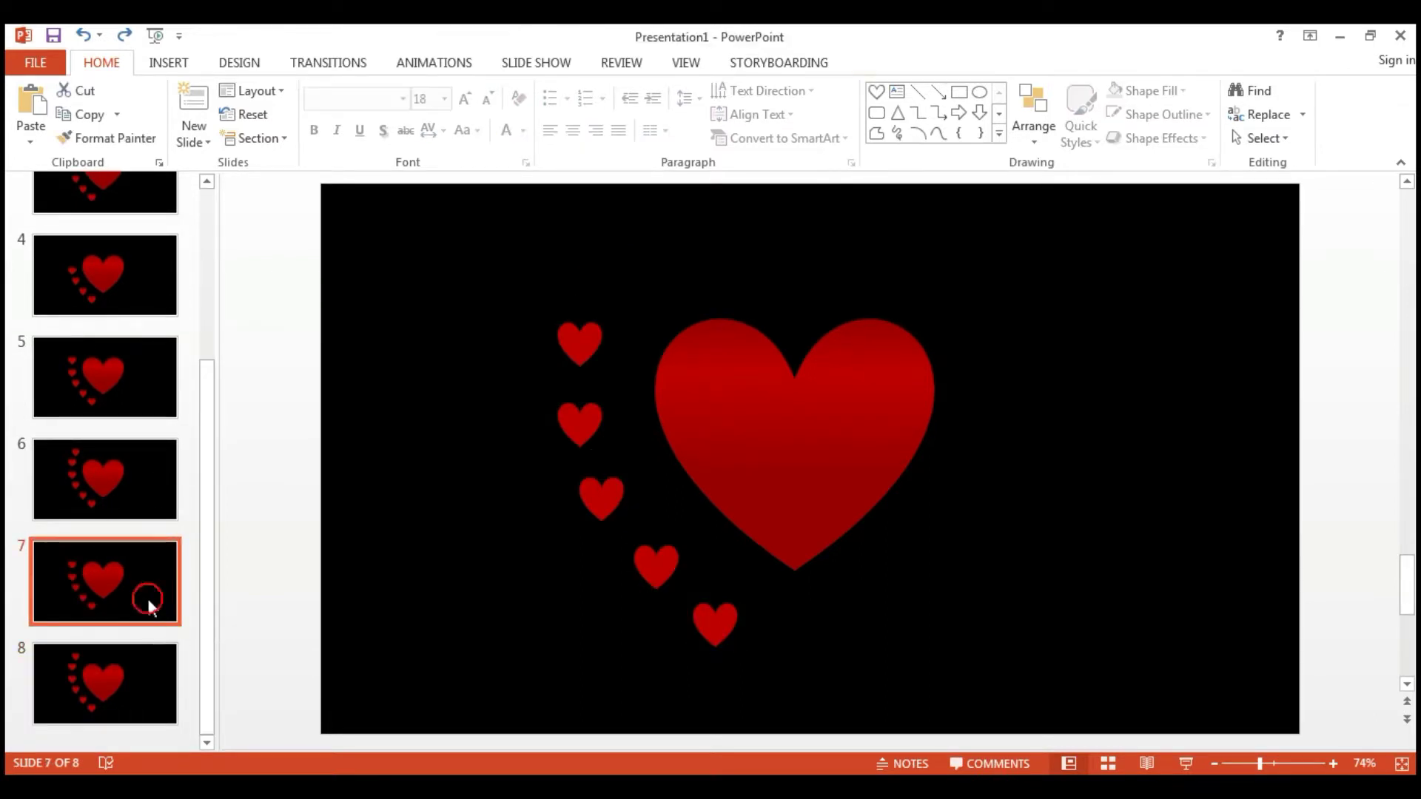
{"action": "left_click", "coordinate": [147, 673]}
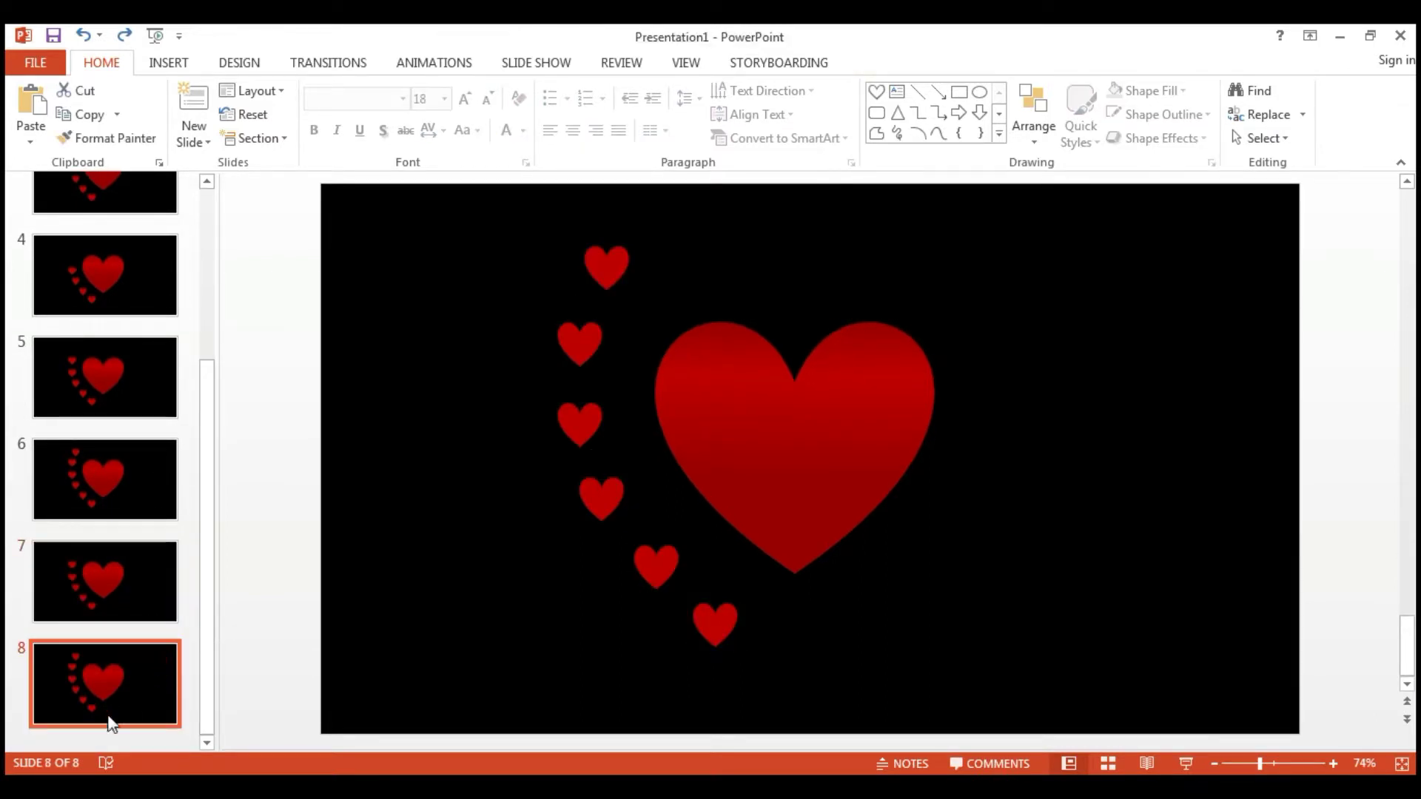
{"action": "left_click", "coordinate": [700, 623]}
{"action": "left_click", "coordinate": [656, 562], "text": "shift"}
{"action": "left_click", "coordinate": [604, 498], "text": "shift"}
{"action": "left_click", "coordinate": [585, 422], "text": "shift"}
{"action": "left_click", "coordinate": [575, 352], "text": "shift"}
{"action": "left_click", "coordinate": [610, 278], "text": "shift"}
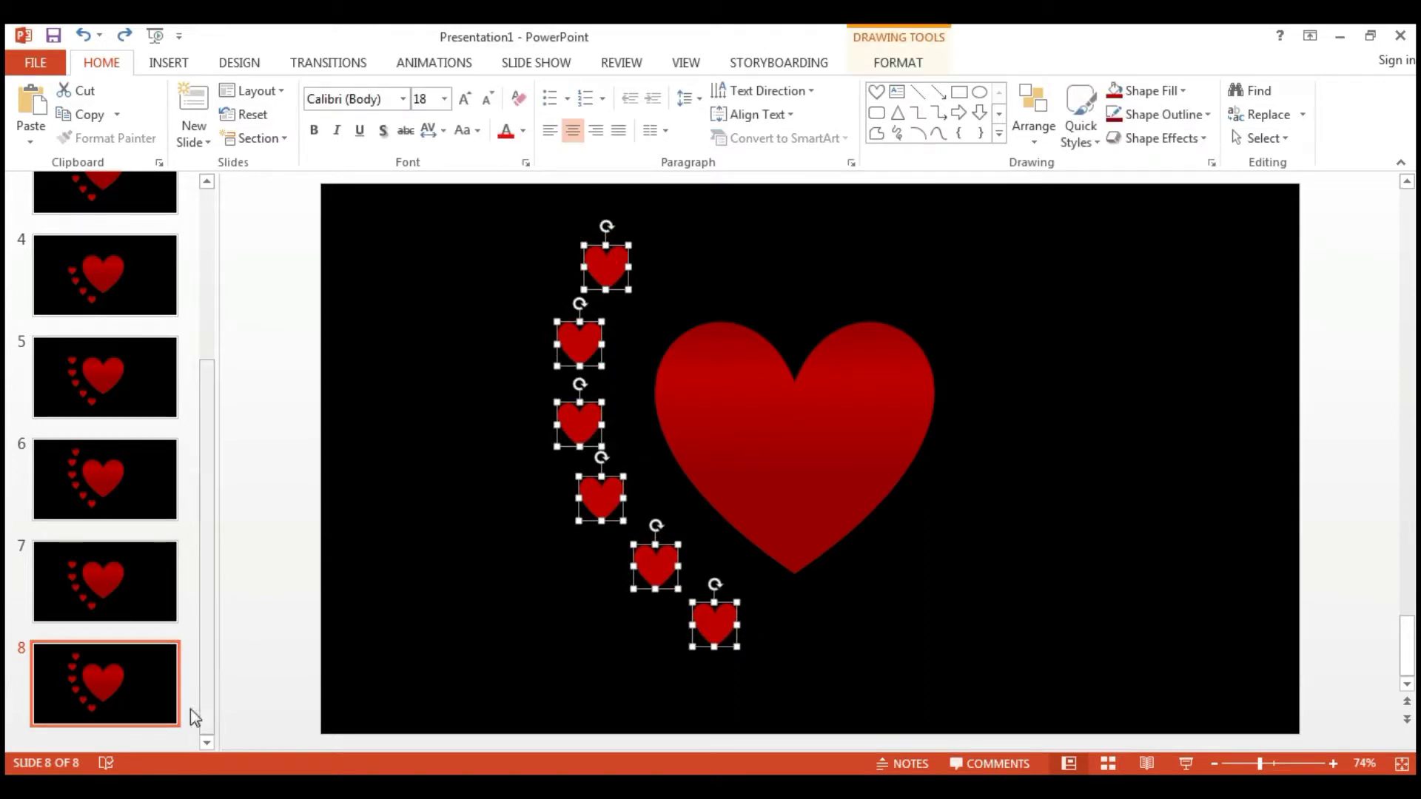
Replace slide 7's five small hearts with the six from slide 8.
{"action": "left_click", "coordinate": [176, 604]}
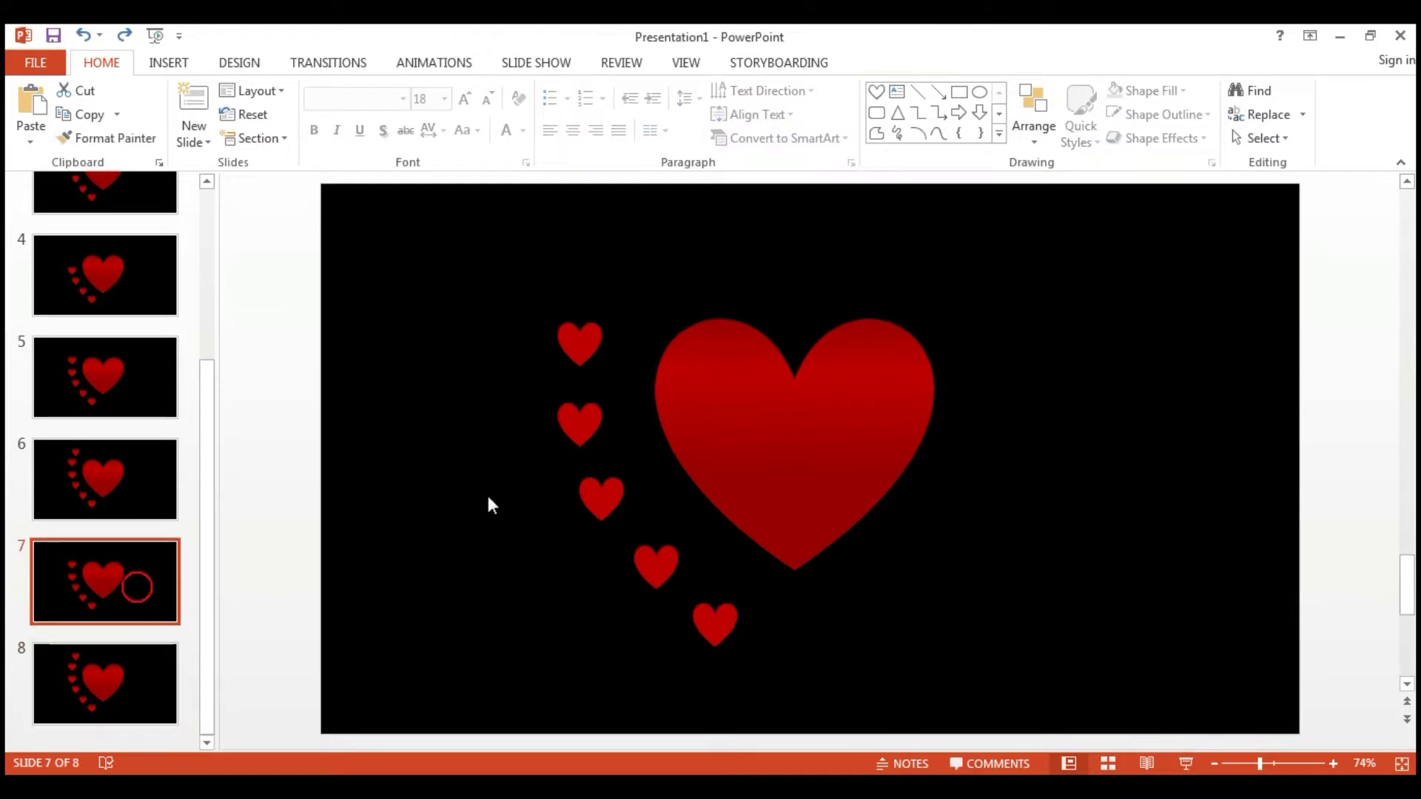
{"action": "left_click", "coordinate": [578, 345]}
{"action": "left_click", "coordinate": [581, 418], "text": "shift"}
{"action": "left_click", "coordinate": [605, 500], "text": "shift"}
{"action": "left_click", "coordinate": [653, 576], "text": "shift"}
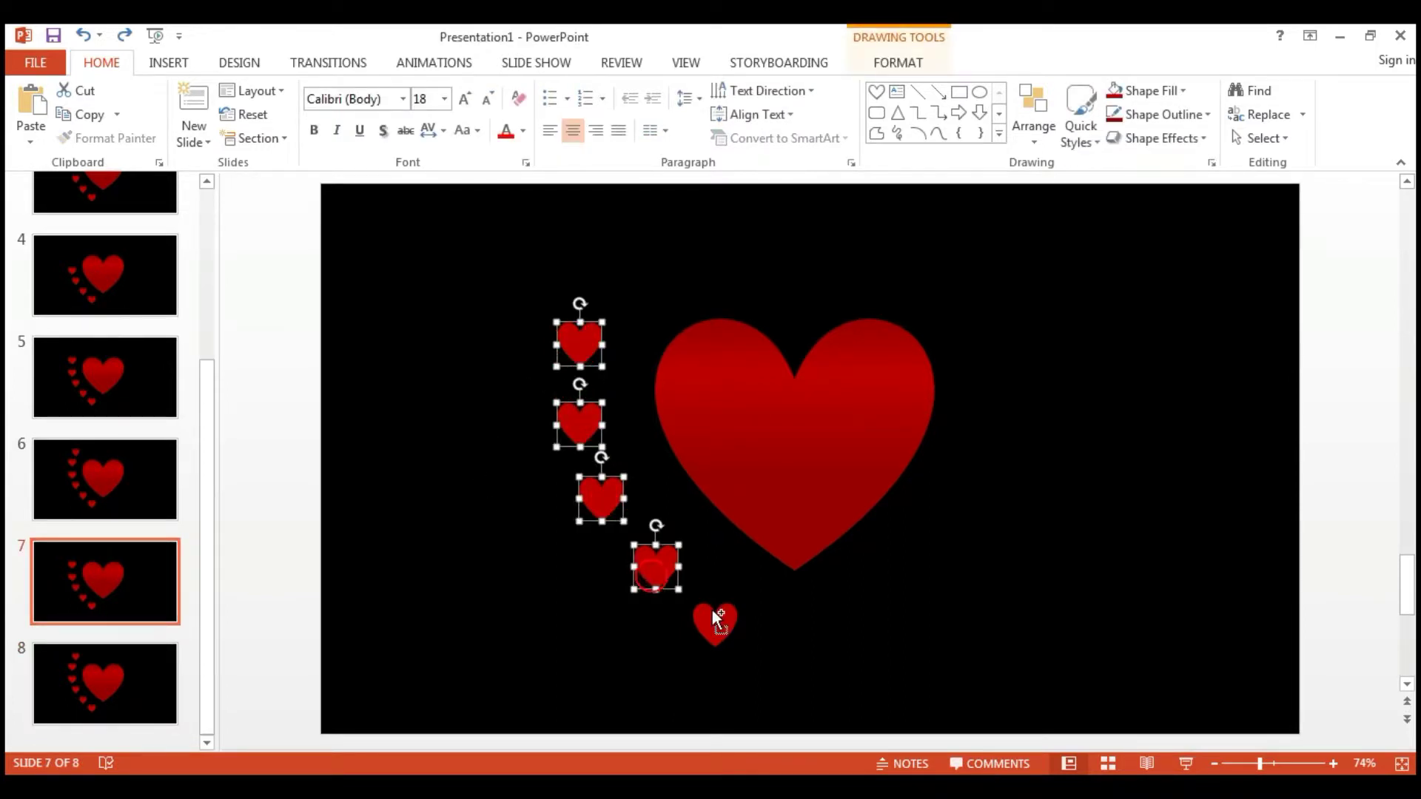
{"action": "left_click", "coordinate": [714, 617], "text": "shift"}
{"action": "key", "text": "Delete"}
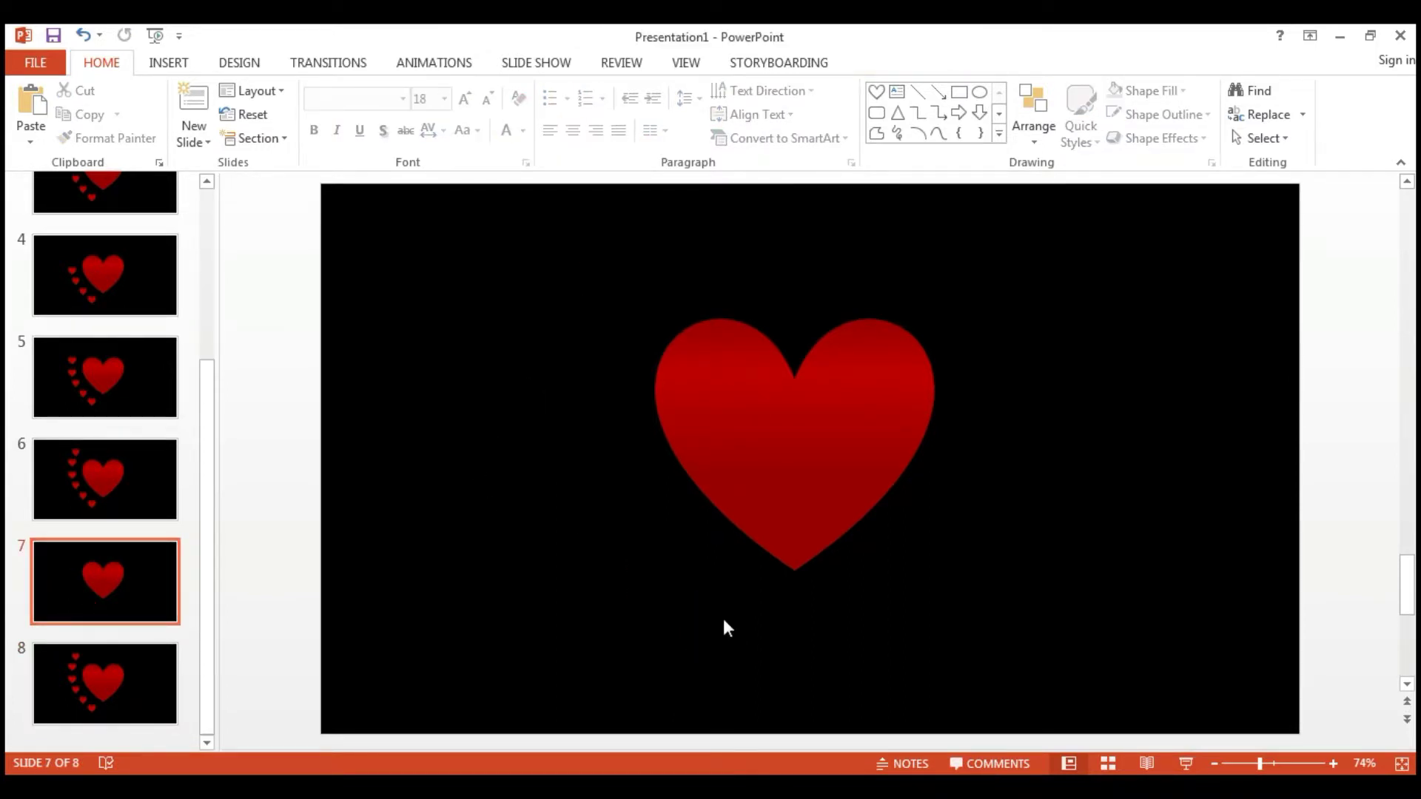
{"action": "key", "text": "ctrl+v"}
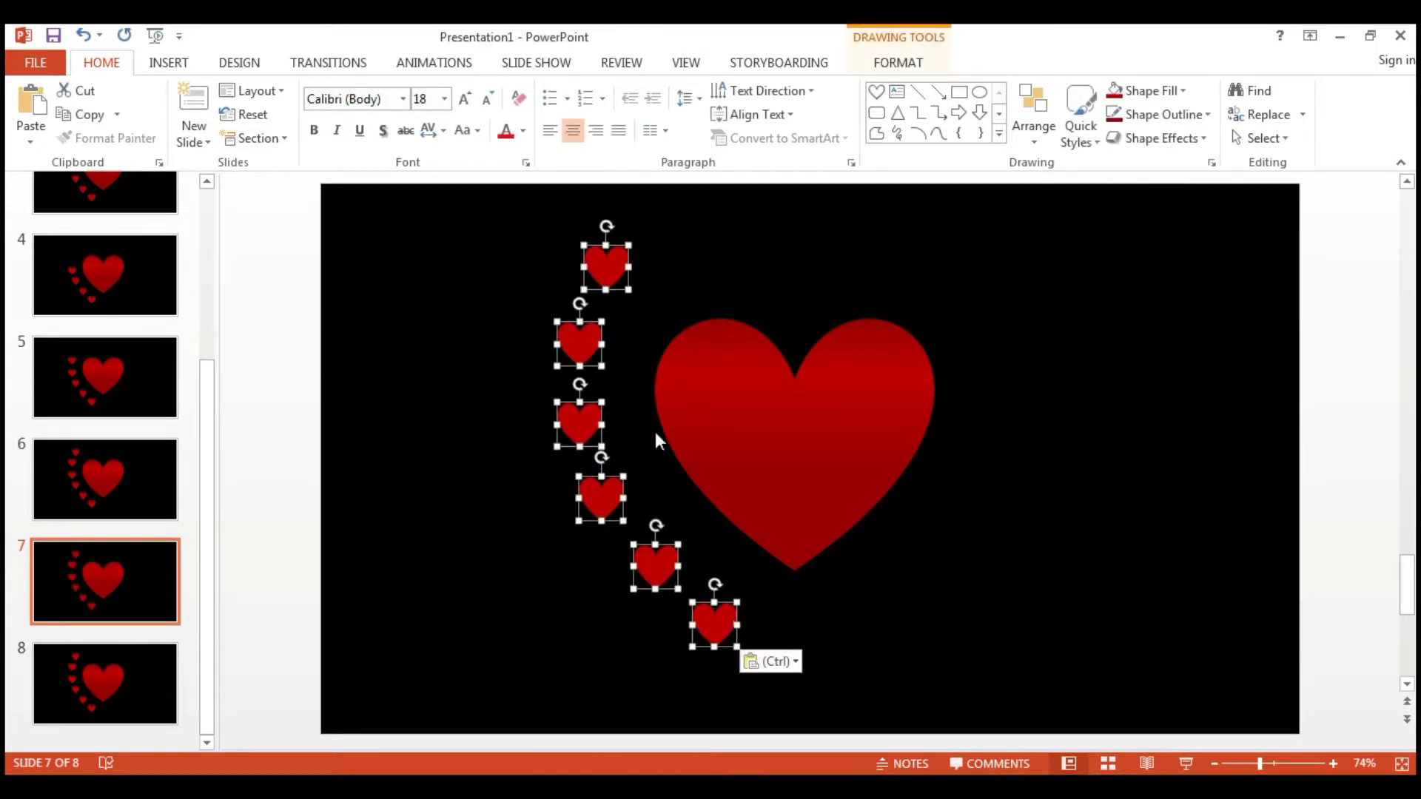
Add a seventh small heart above the top heart on slide 7.
{"action": "left_click", "coordinate": [525, 381]}
{"action": "left_click", "coordinate": [613, 270]}
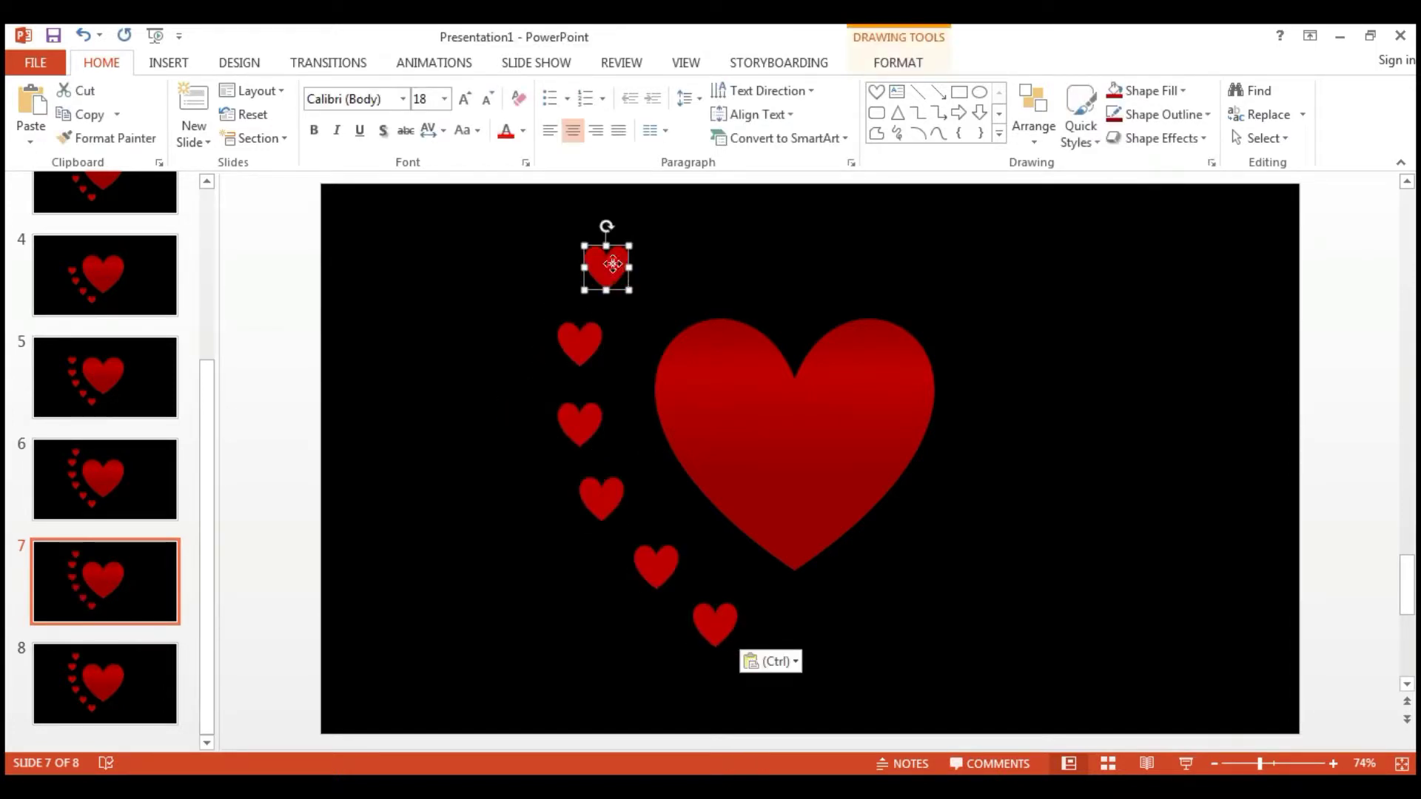
{"action": "left_click_drag", "start_coordinate": [613, 262], "coordinate": [717, 224]}
{"action": "left_click", "coordinate": [1077, 386]}
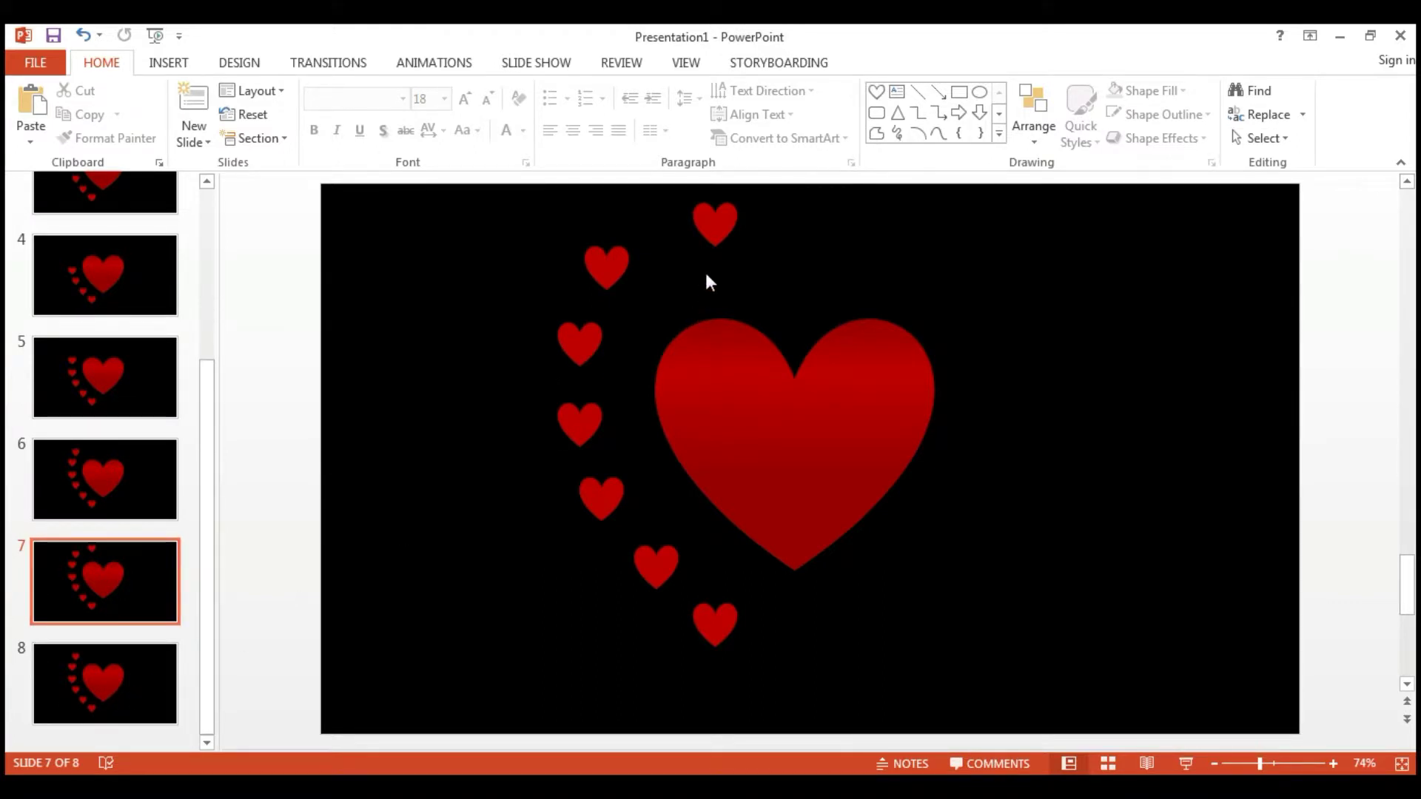
Copy slide 7's new top heart onto slide 8.
{"action": "left_click", "coordinate": [709, 225]}
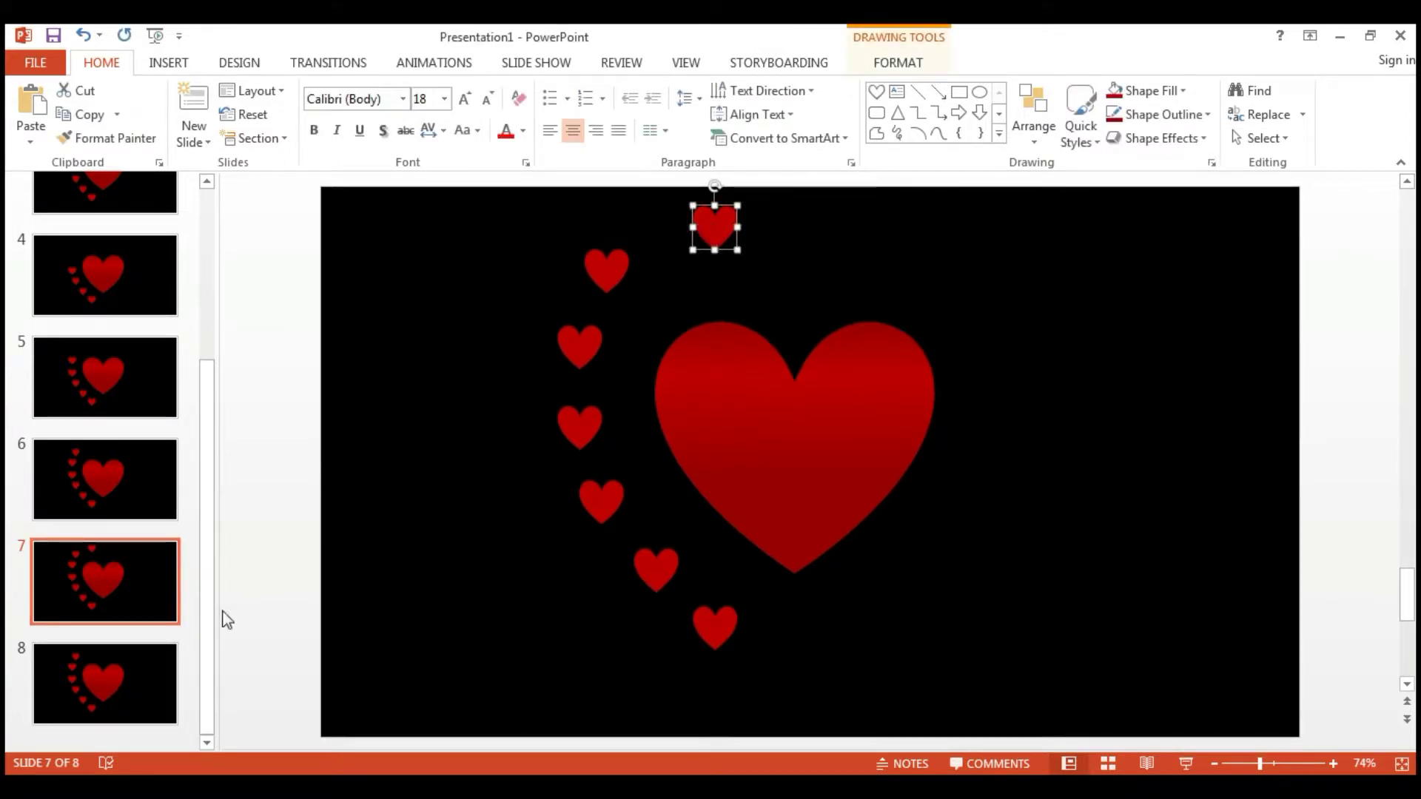
{"action": "left_click", "coordinate": [157, 672]}
{"action": "key", "text": "ctrl+v"}
{"action": "left_click", "coordinate": [936, 272]}
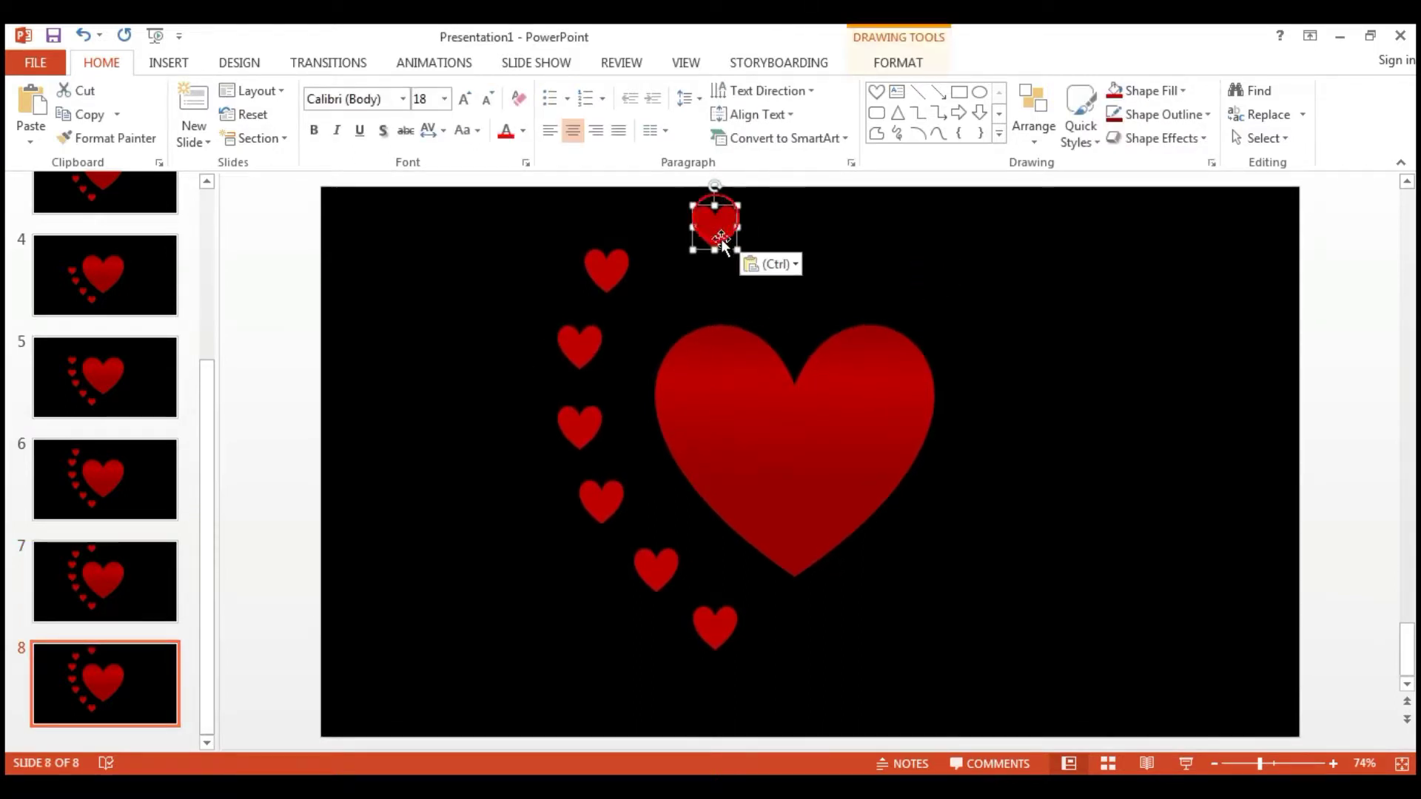
Add another small heart to the upper right on slide 8, then return to slide 7.
{"action": "left_click_drag", "start_coordinate": [716, 219], "coordinate": [812, 260]}
{"action": "left_click", "coordinate": [992, 274]}
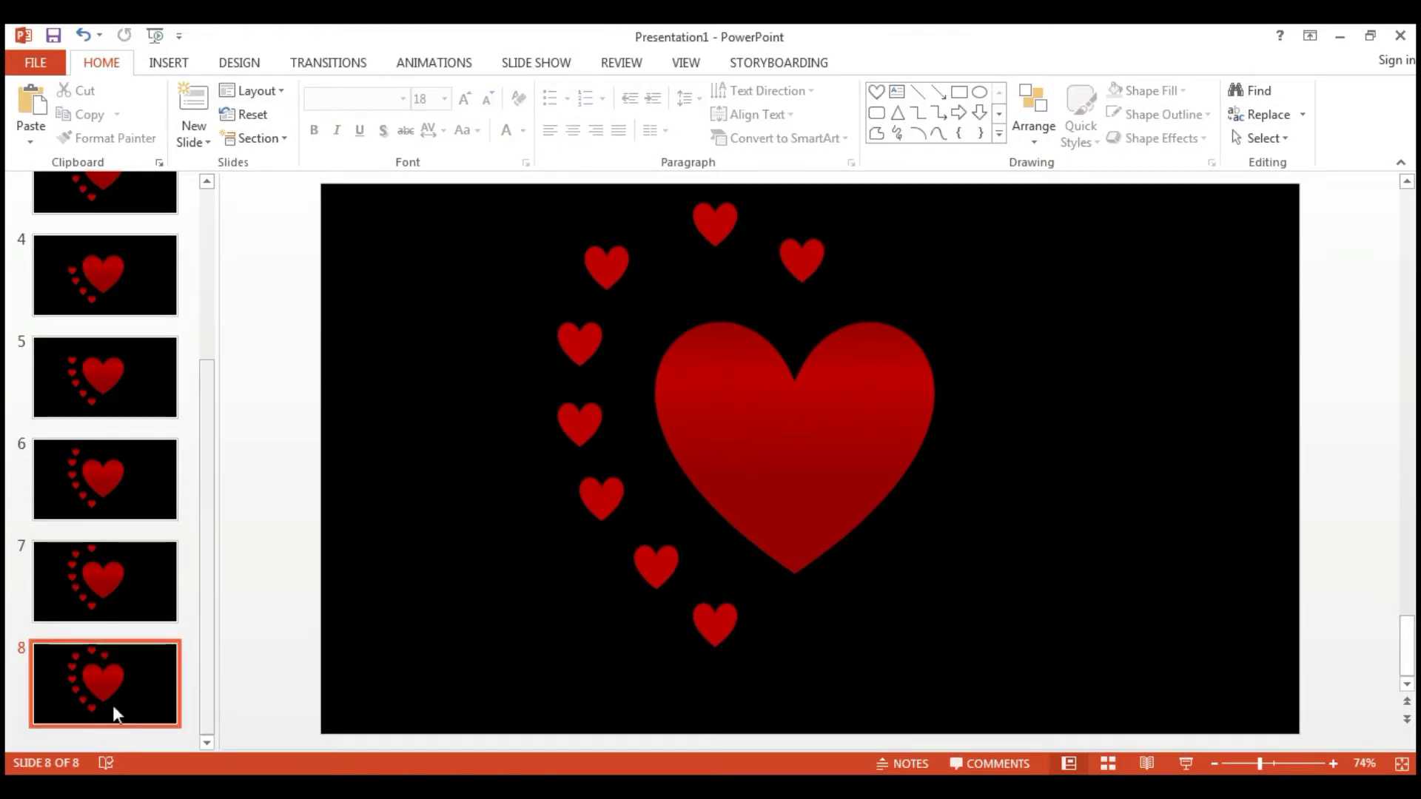
{"action": "left_click", "coordinate": [136, 605]}
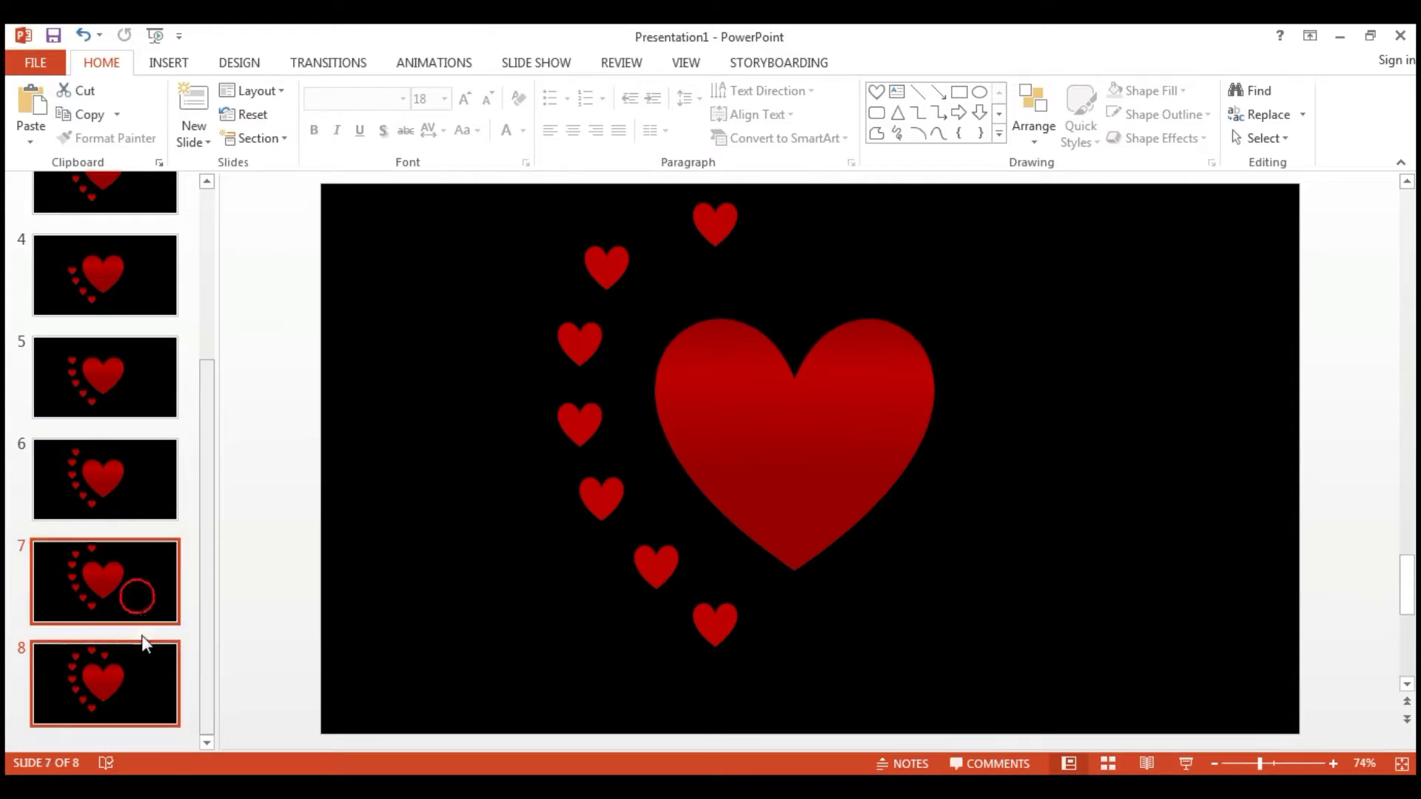
Duplicate slide 8 into a new slide 9, then compare slides 7, 8 and 9.
{"action": "left_click", "coordinate": [154, 748]}
{"action": "key", "text": "ctrl+v"}
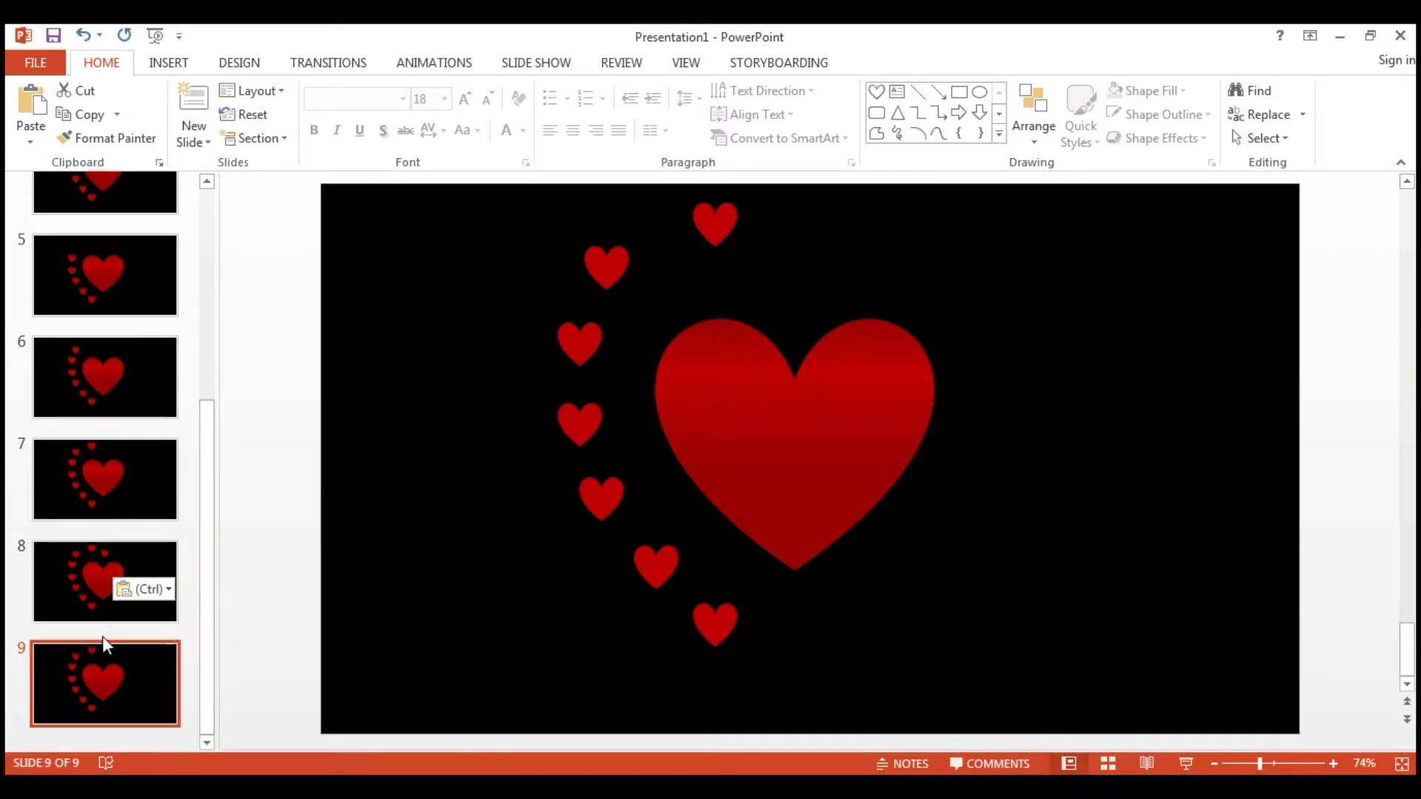
{"action": "left_click", "coordinate": [45, 611]}
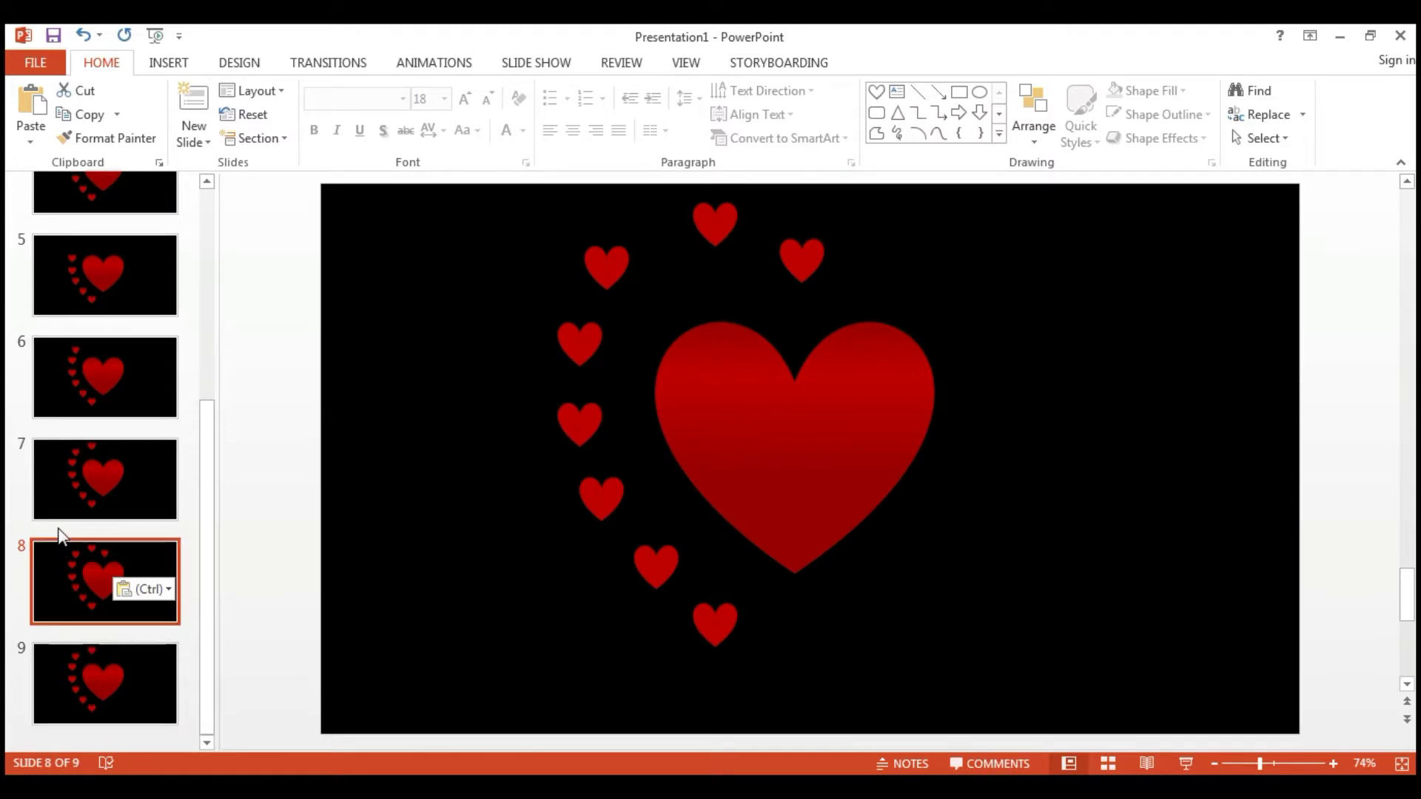
{"action": "left_click", "coordinate": [53, 507]}
{"action": "left_click", "coordinate": [48, 575]}
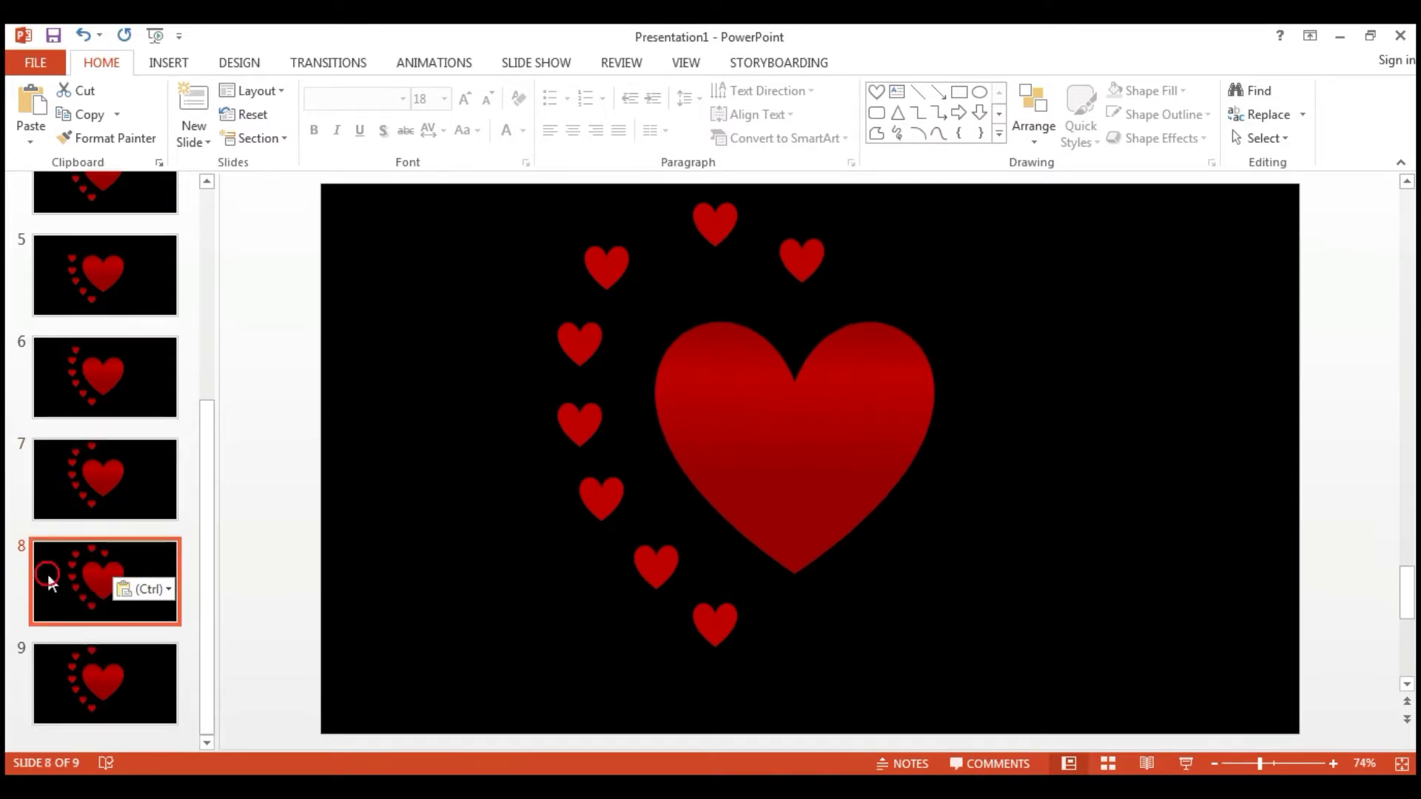
{"action": "left_click", "coordinate": [68, 667]}
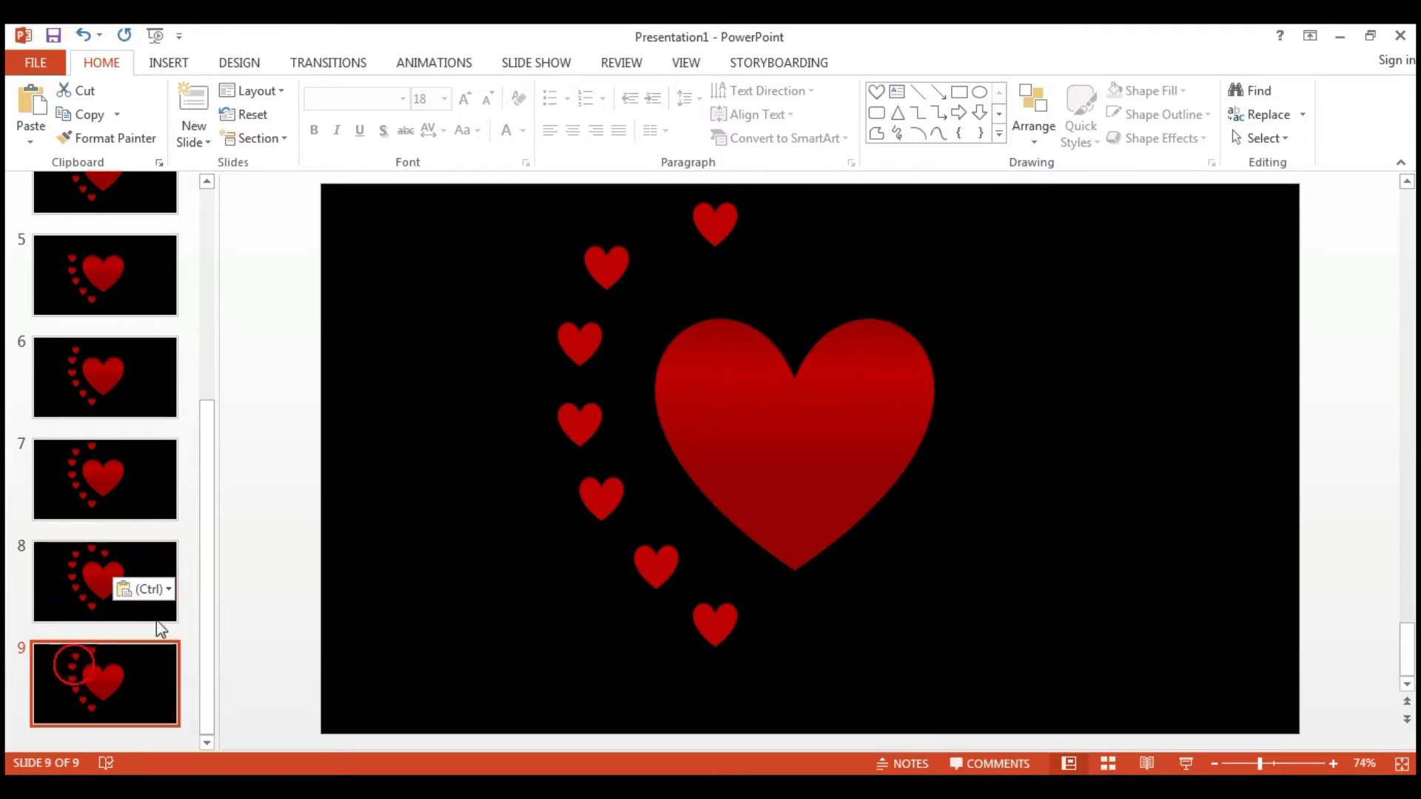
{"action": "left_click_drag", "start_coordinate": [203, 558], "coordinate": [201, 301]}
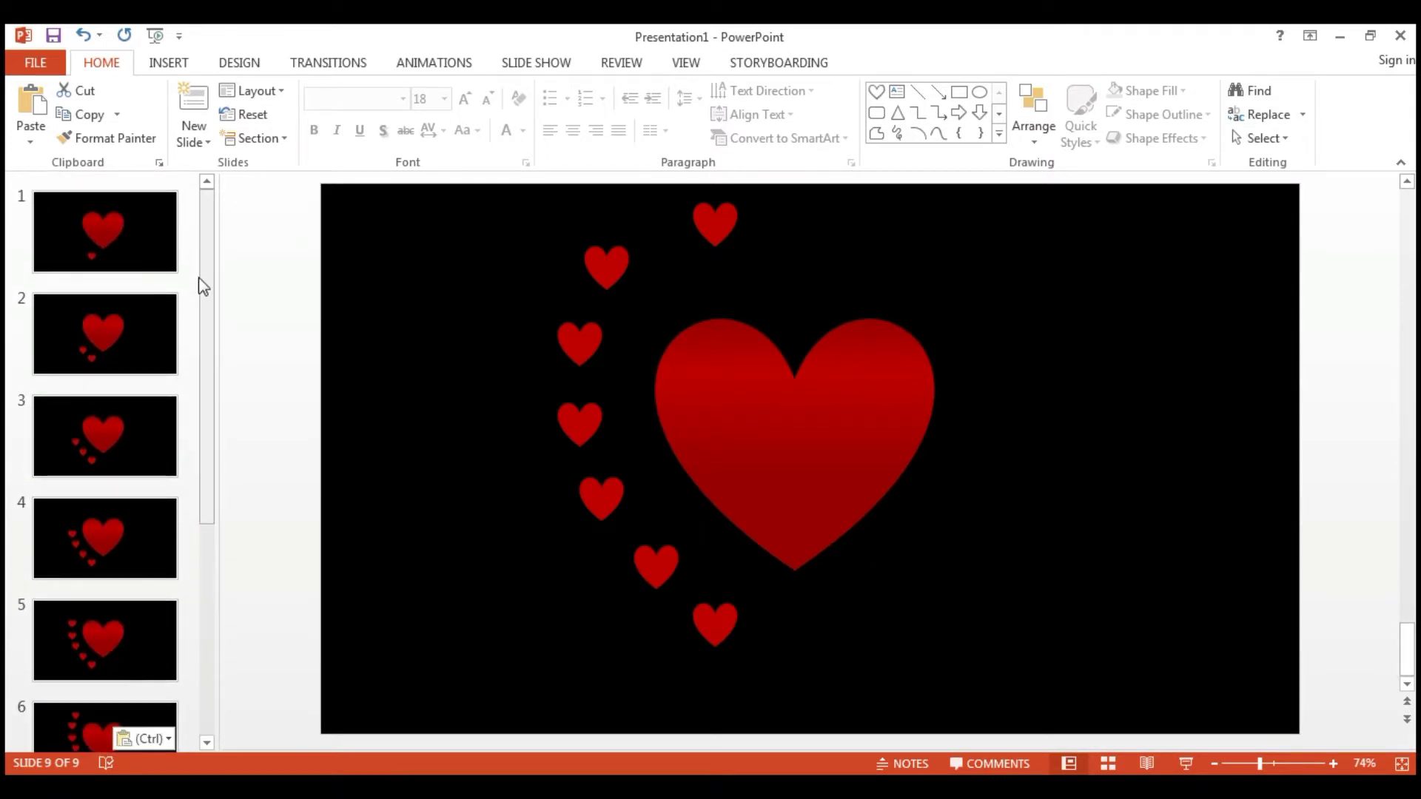
Review the deck slide by slide from slide 1 through slide 9.
{"action": "left_click", "coordinate": [152, 240]}
{"action": "left_click", "coordinate": [149, 326]}
{"action": "left_click", "coordinate": [143, 465]}
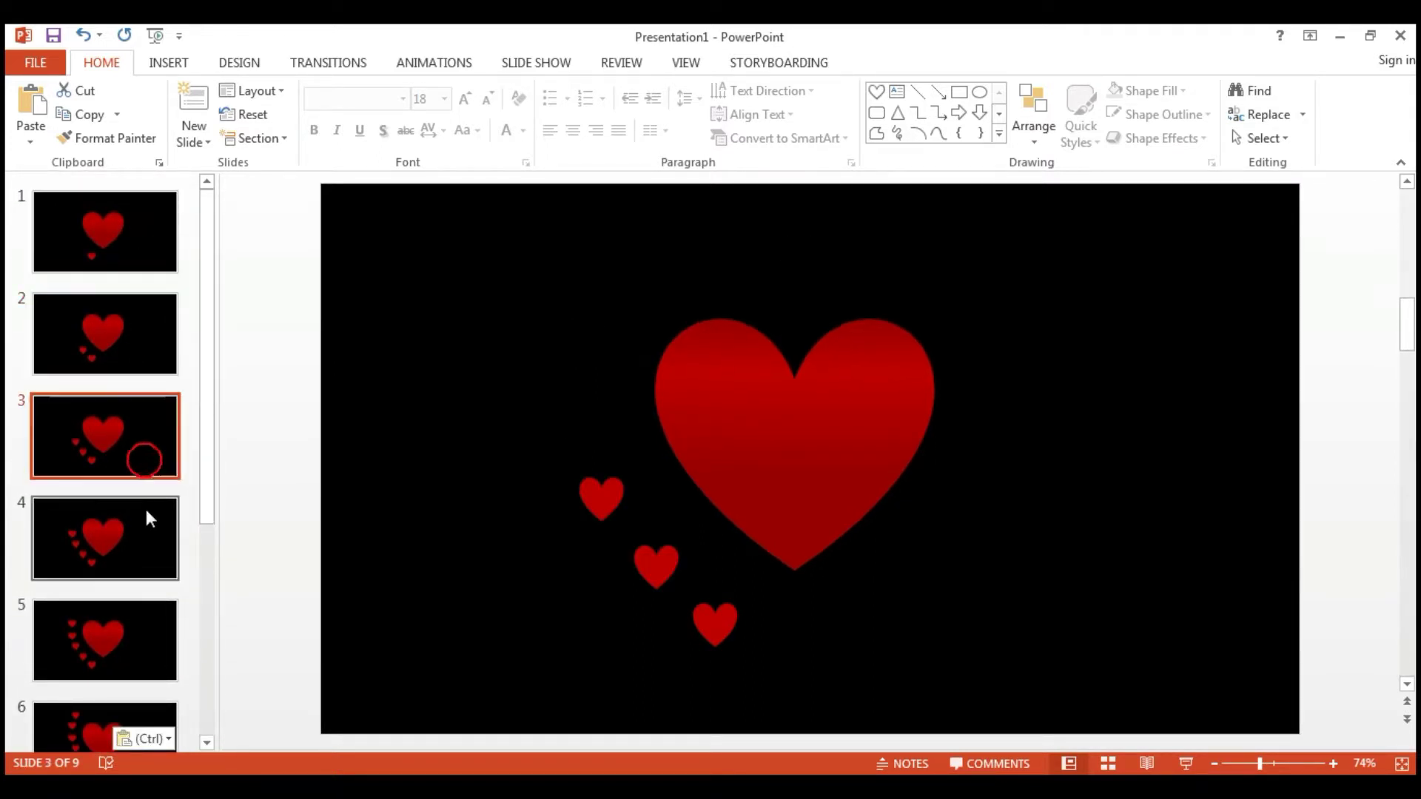
{"action": "left_click", "coordinate": [145, 547]}
{"action": "left_click", "coordinate": [142, 617]}
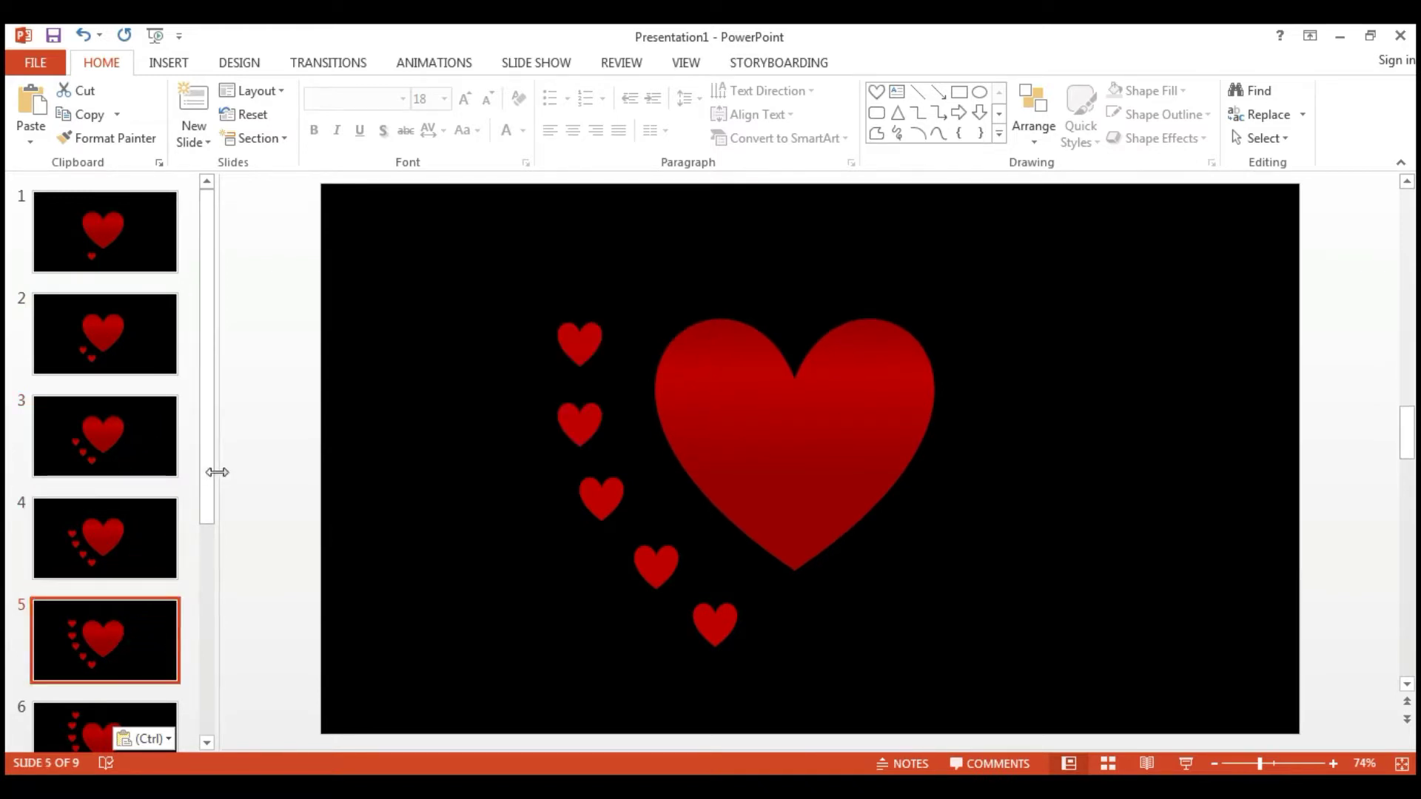
{"action": "mouse_move", "coordinate": [205, 493]}
{"action": "left_mouse_down"}
{"action": "mouse_move", "coordinate": [203, 607]}
{"action": "mouse_move", "coordinate": [189, 618]}
{"action": "left_mouse_up"}
{"action": "left_click", "coordinate": [120, 542]}
{"action": "left_click", "coordinate": [126, 639]}
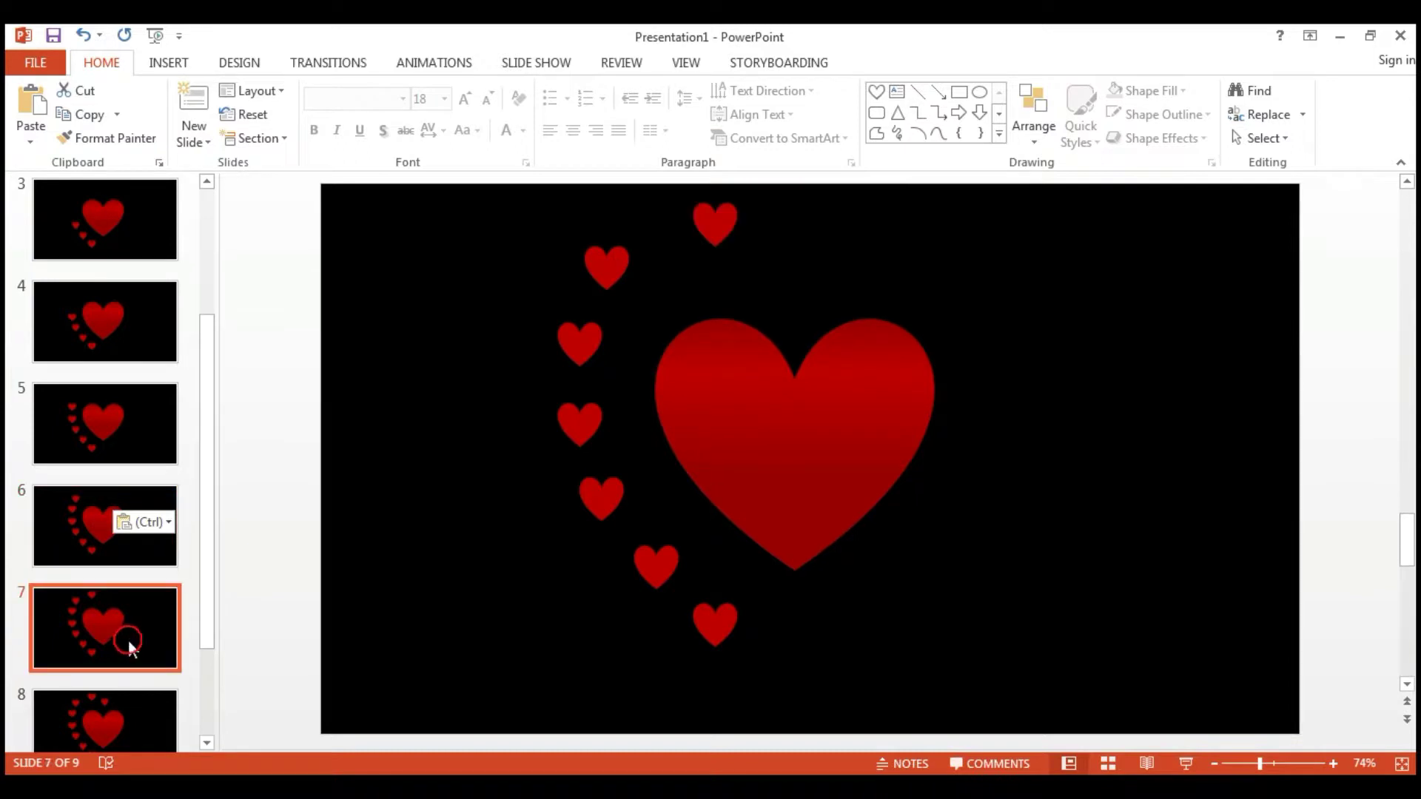
{"action": "left_click_drag", "start_coordinate": [211, 609], "coordinate": [200, 688]}
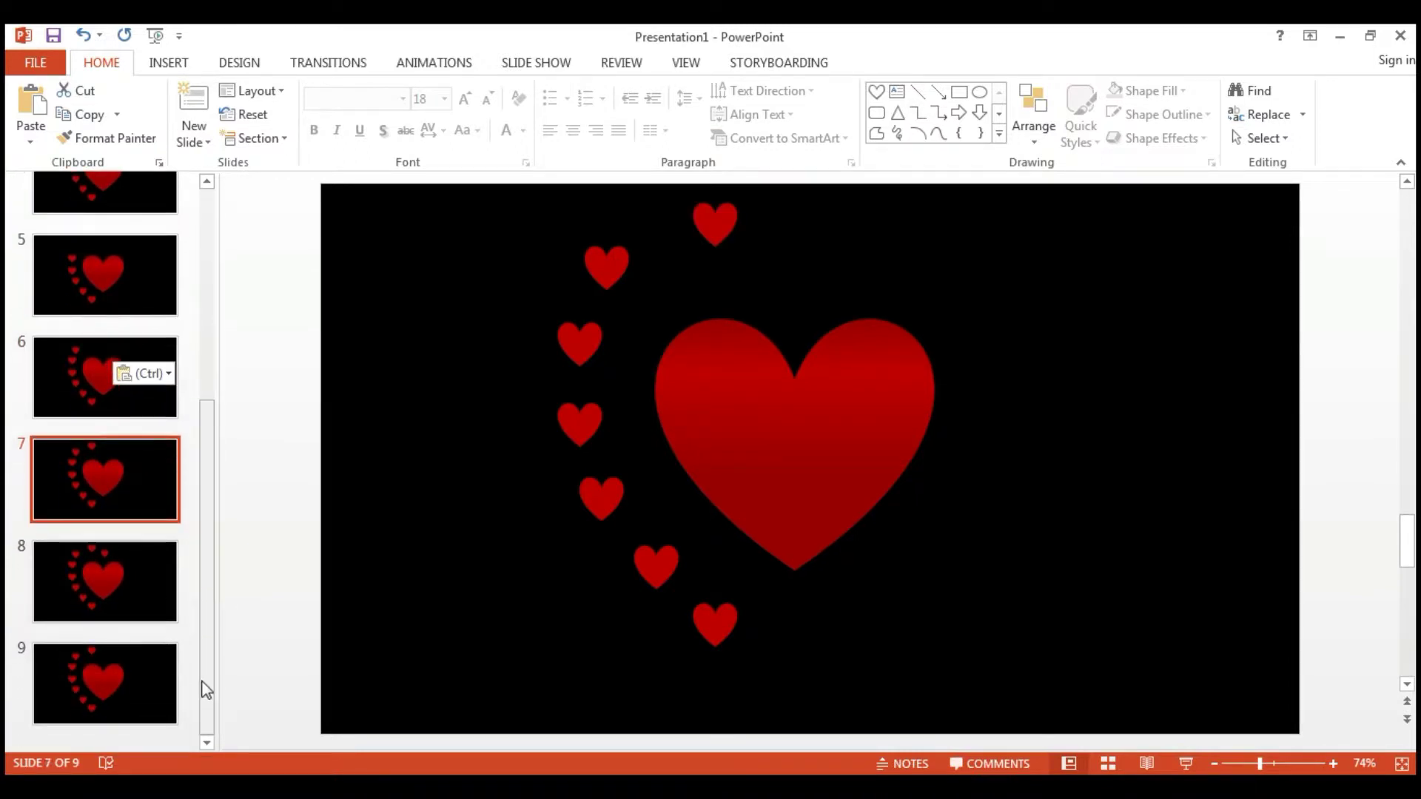
{"action": "left_click", "coordinate": [155, 584]}
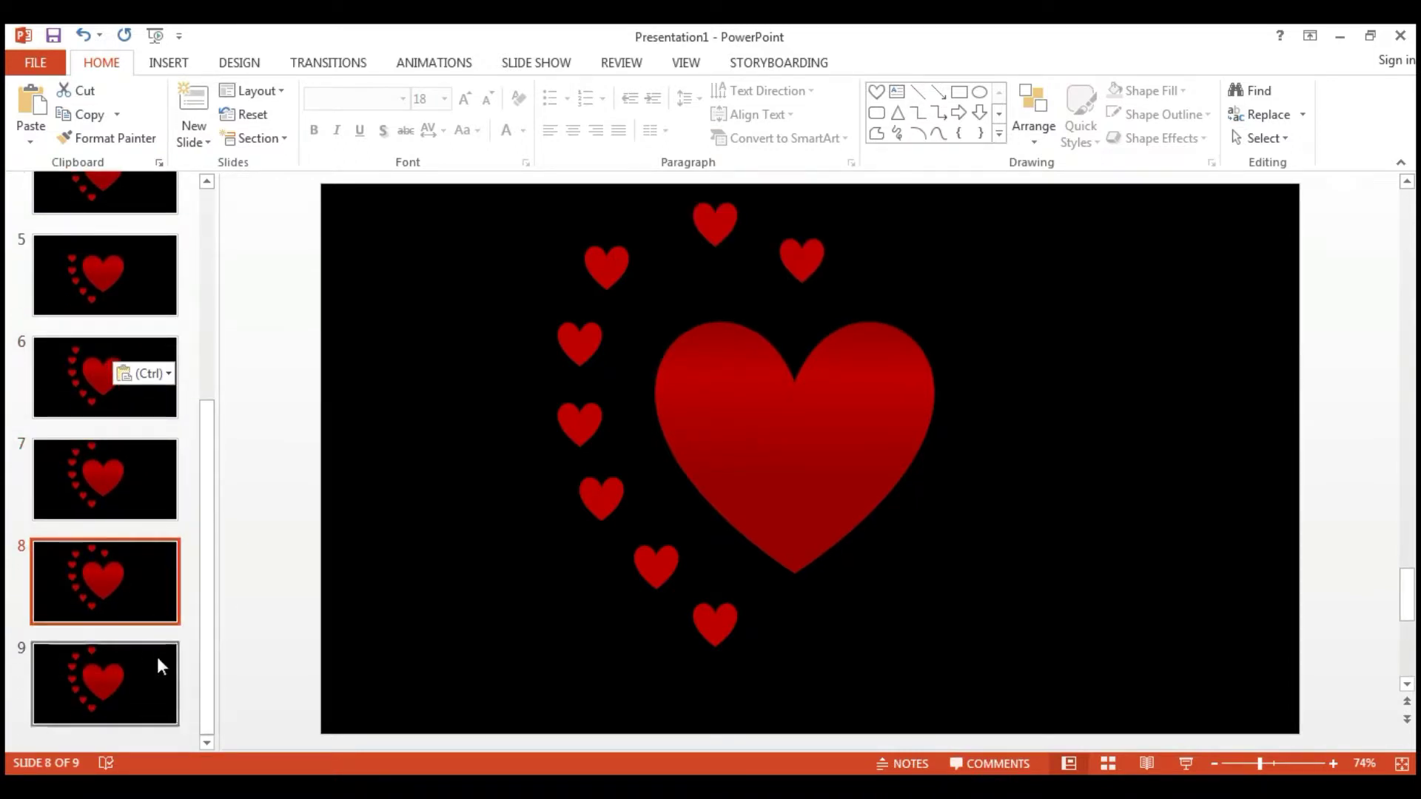
{"action": "left_click", "coordinate": [154, 677]}
{"action": "left_click", "coordinate": [156, 596]}
{"action": "left_click", "coordinate": [161, 665]}
Paste slide 8's upper-right small heart onto slide 9 and shift it further right along the arc.
{"action": "left_click", "coordinate": [149, 613]}
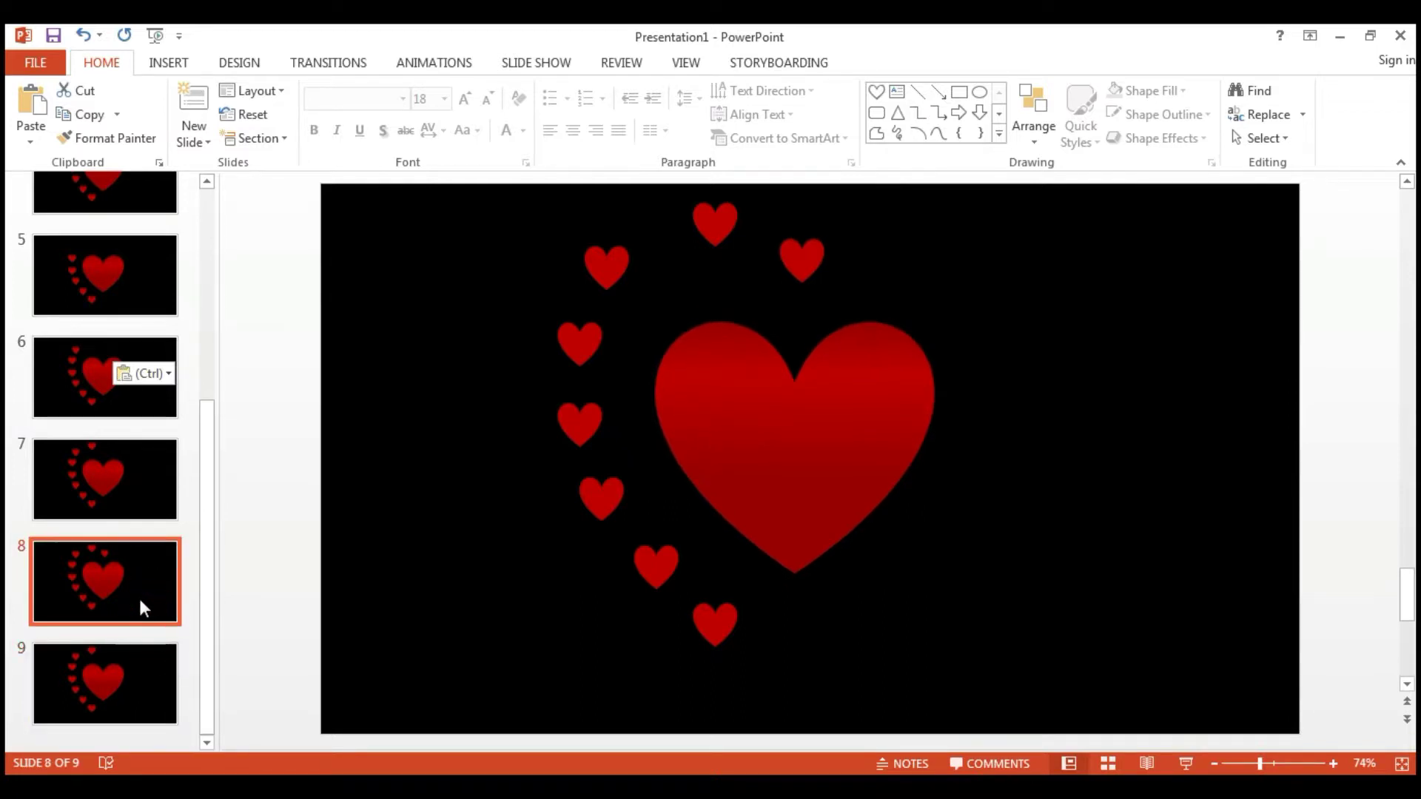
{"action": "left_click", "coordinate": [794, 272]}
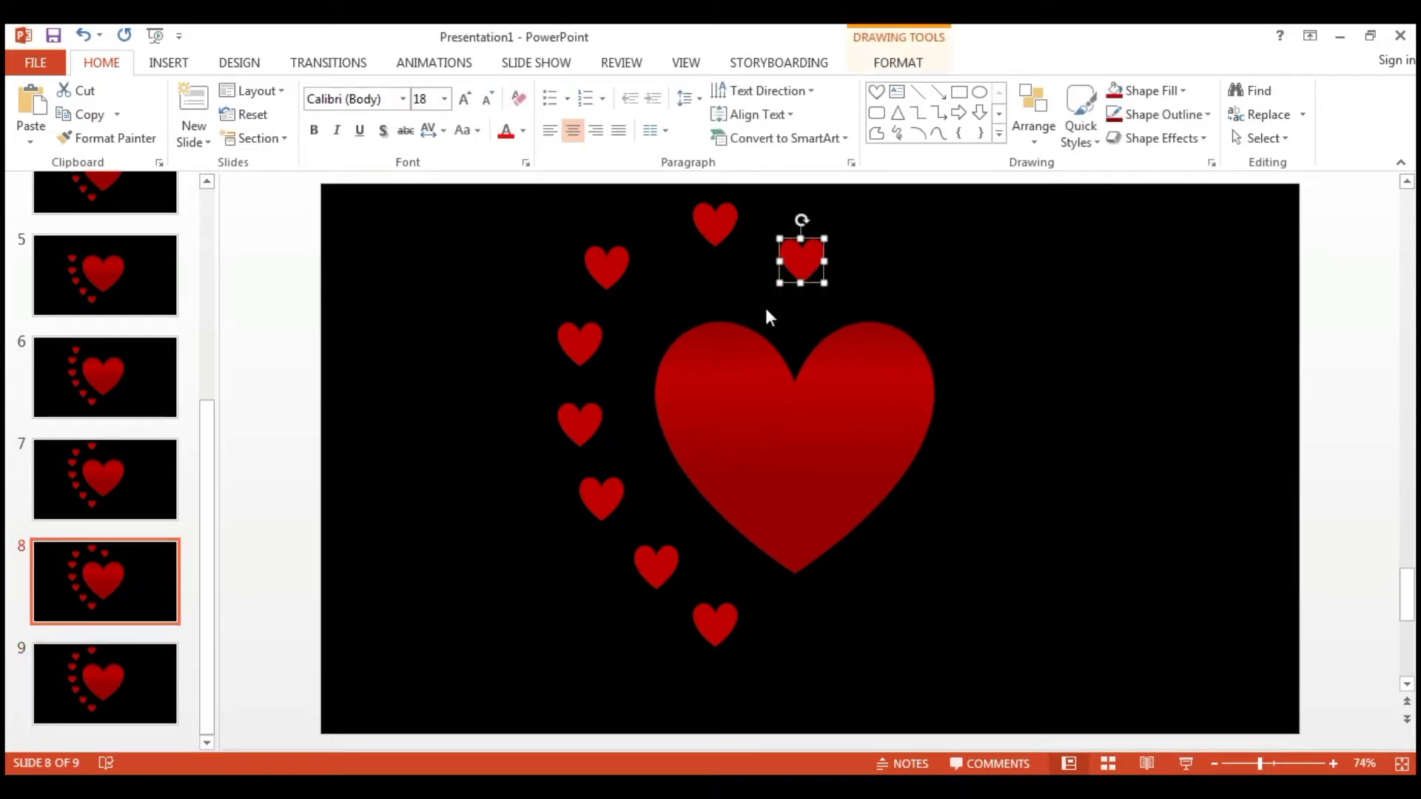
{"action": "left_click", "coordinate": [151, 683]}
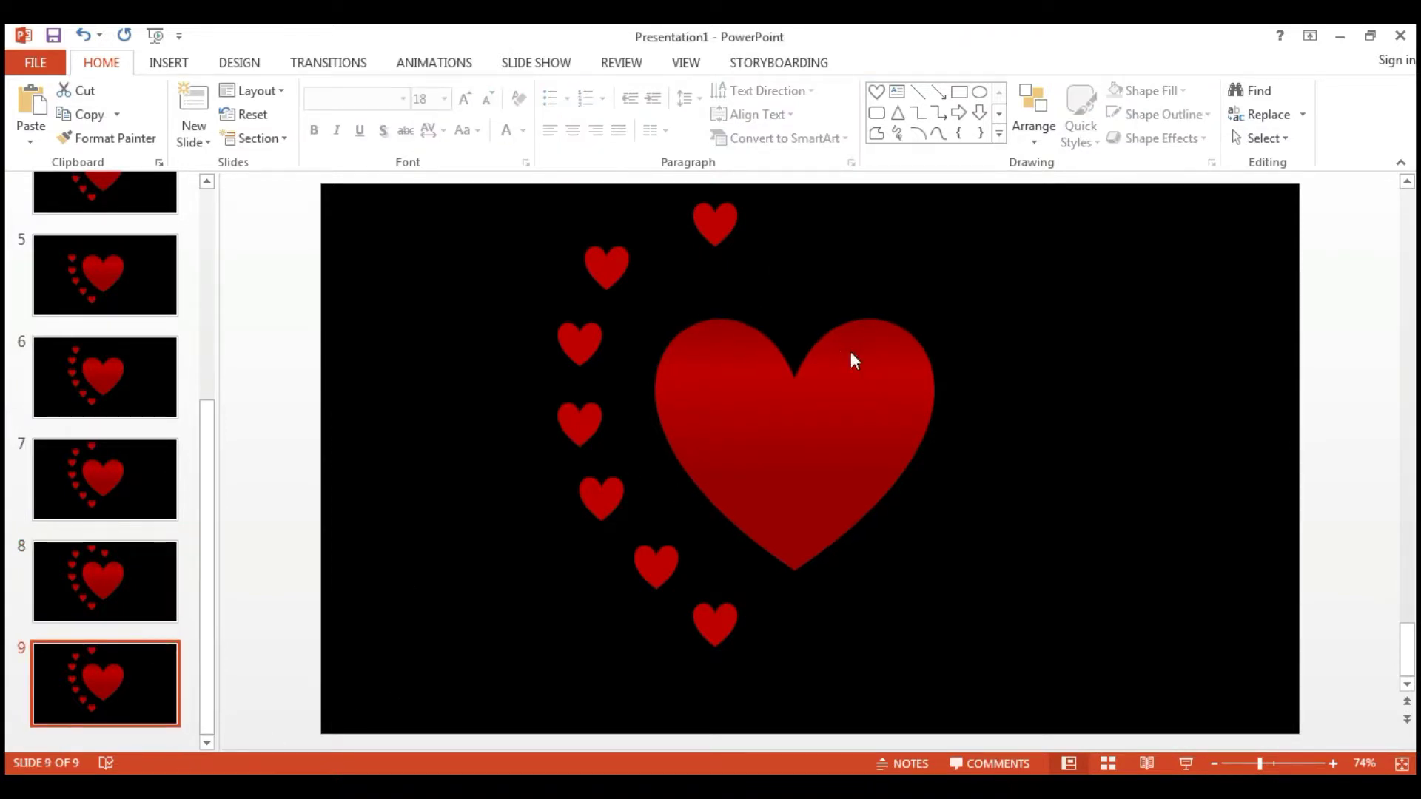
{"action": "key", "text": "ctrl+v"}
{"action": "left_click", "coordinate": [966, 267]}
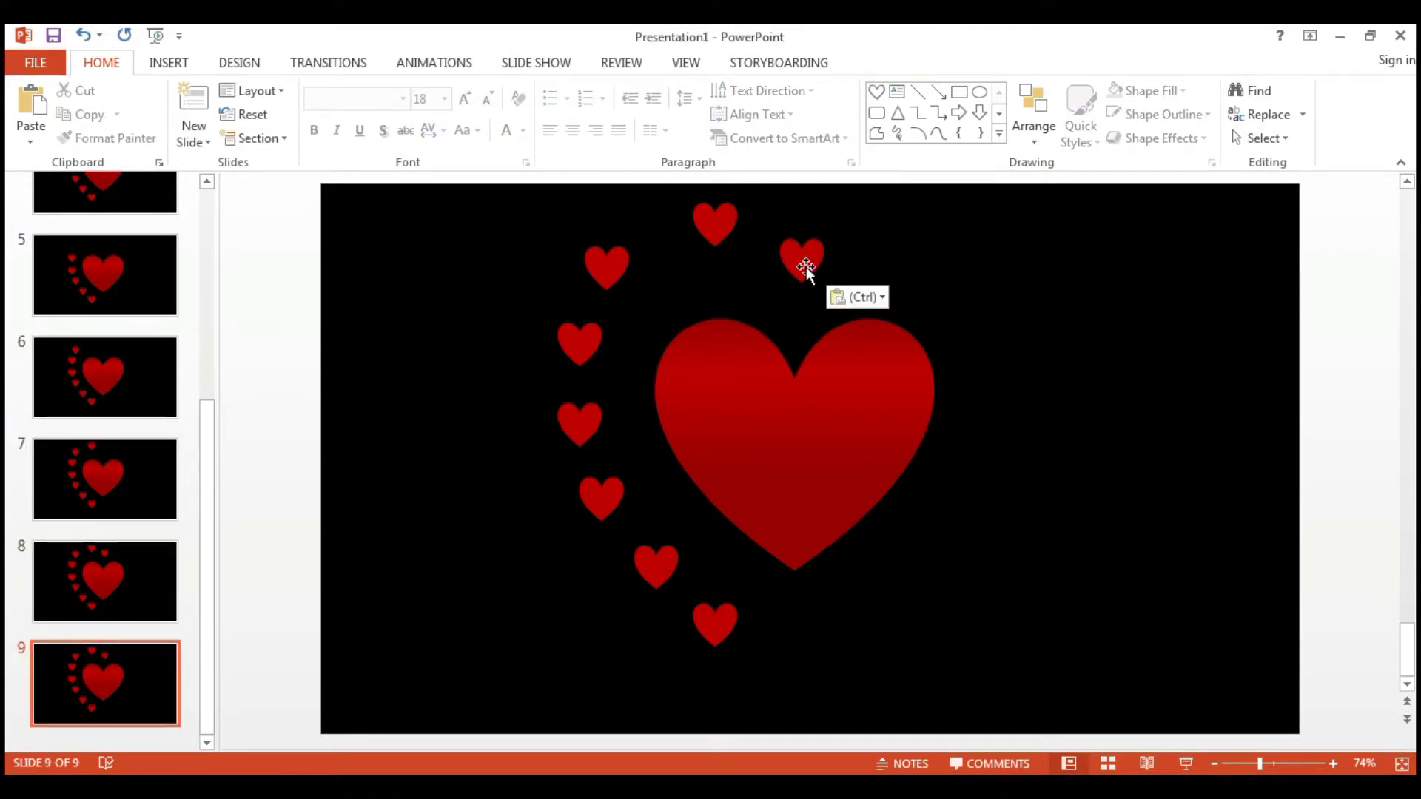
{"action": "left_click", "coordinate": [805, 264]}
{"action": "mouse_move", "coordinate": [807, 262]}
{"action": "left_mouse_down"}
{"action": "mouse_move", "coordinate": [890, 272]}
{"action": "mouse_move", "coordinate": [912, 260]}
{"action": "mouse_move", "coordinate": [911, 236]}
{"action": "left_mouse_up"}
{"action": "left_click", "coordinate": [1043, 359]}
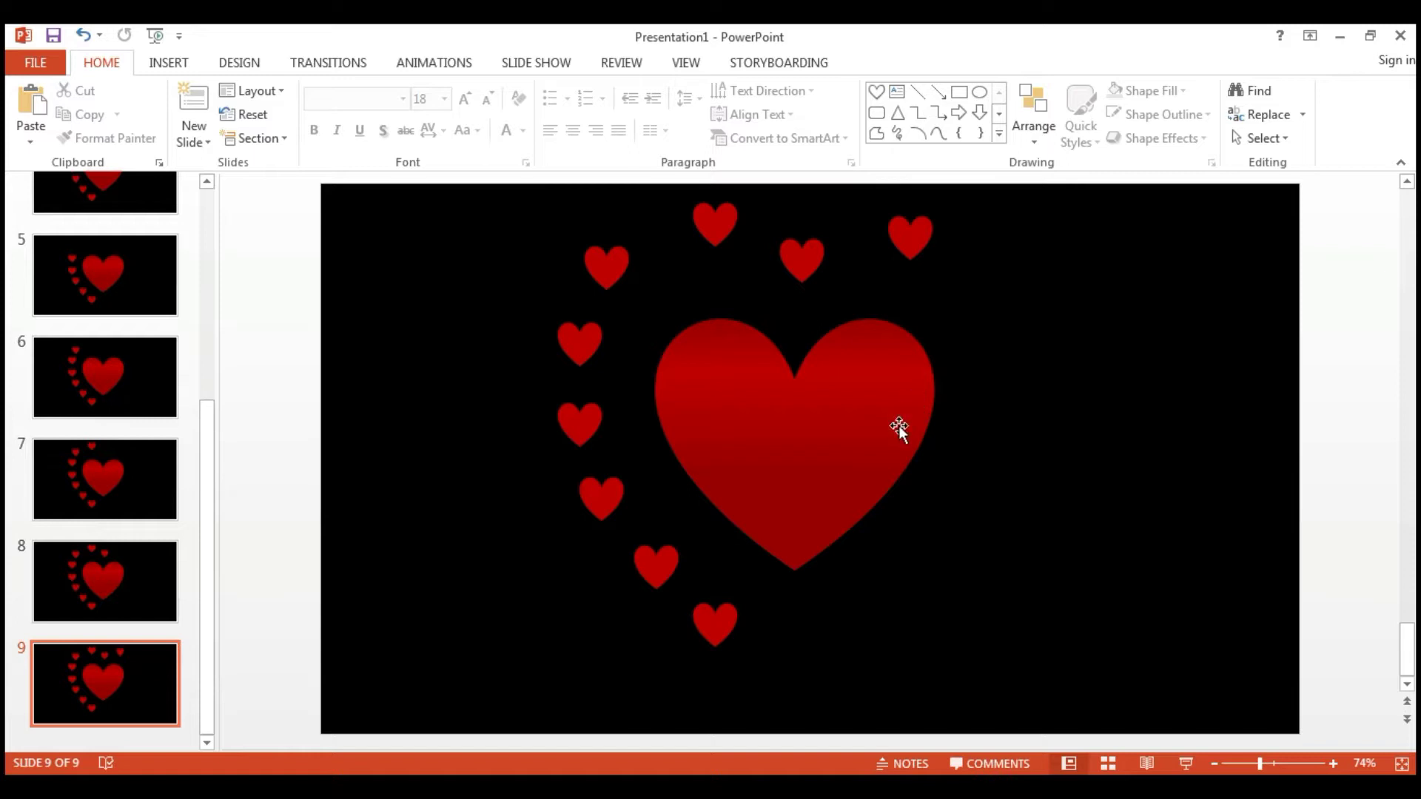
Select slides 8 and 9 together in the slide pane.
{"action": "left_click", "coordinate": [151, 703]}
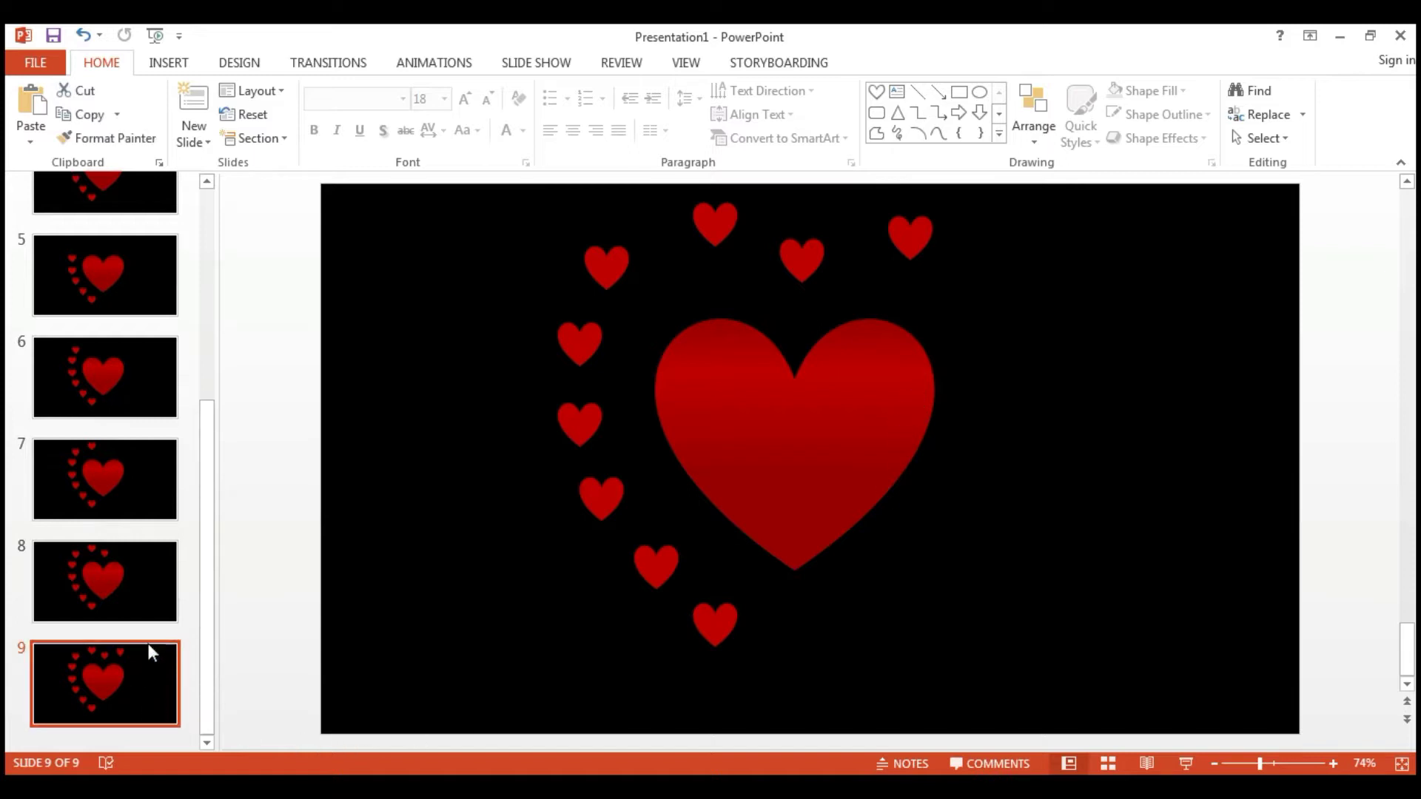
{"action": "left_click", "coordinate": [152, 595]}
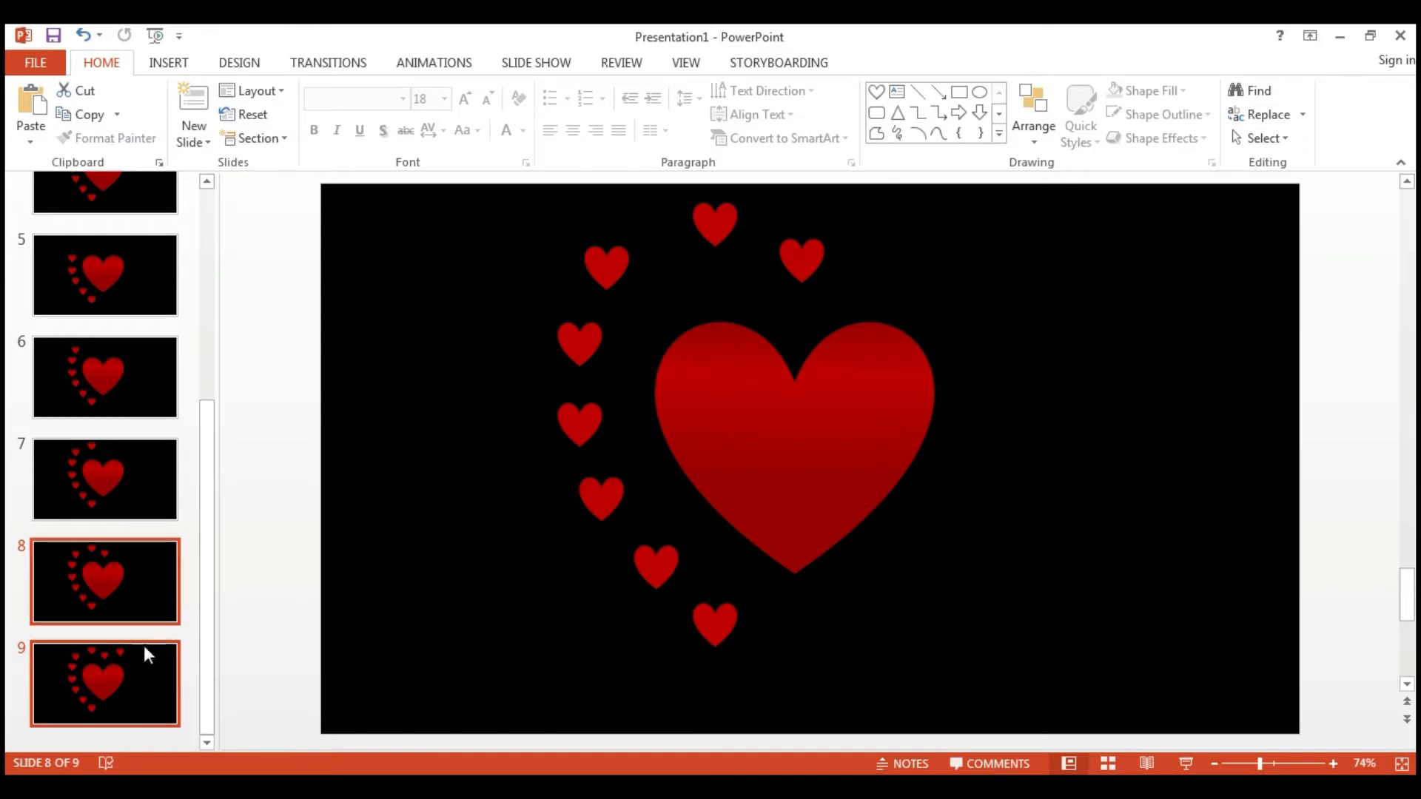
{"action": "left_click", "coordinate": [153, 681], "text": "shift"}
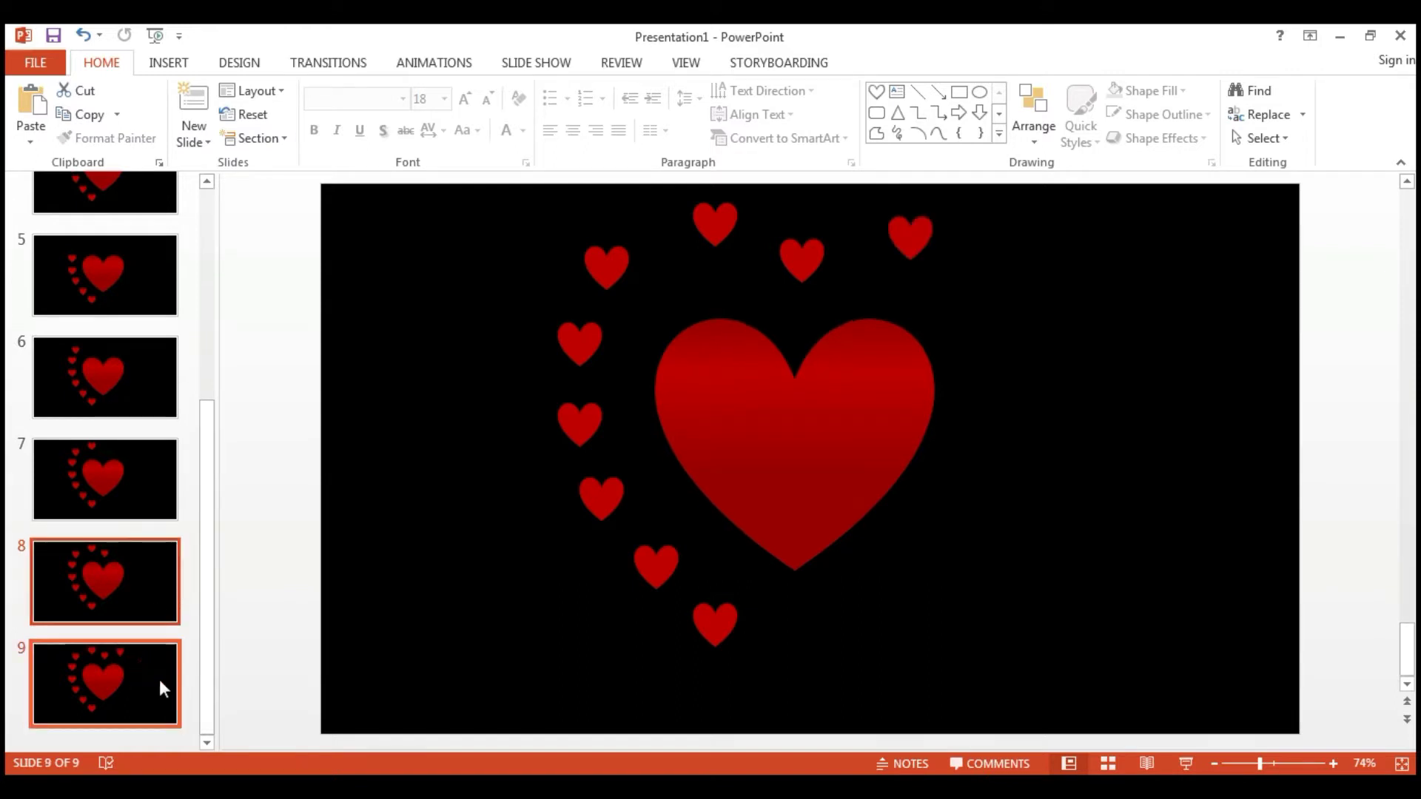
Duplicate slides 8–9 as slides 10–11 and paste the top-right small heart onto slide 10.
{"action": "left_click_drag", "start_coordinate": [157, 675], "coordinate": [151, 736]}
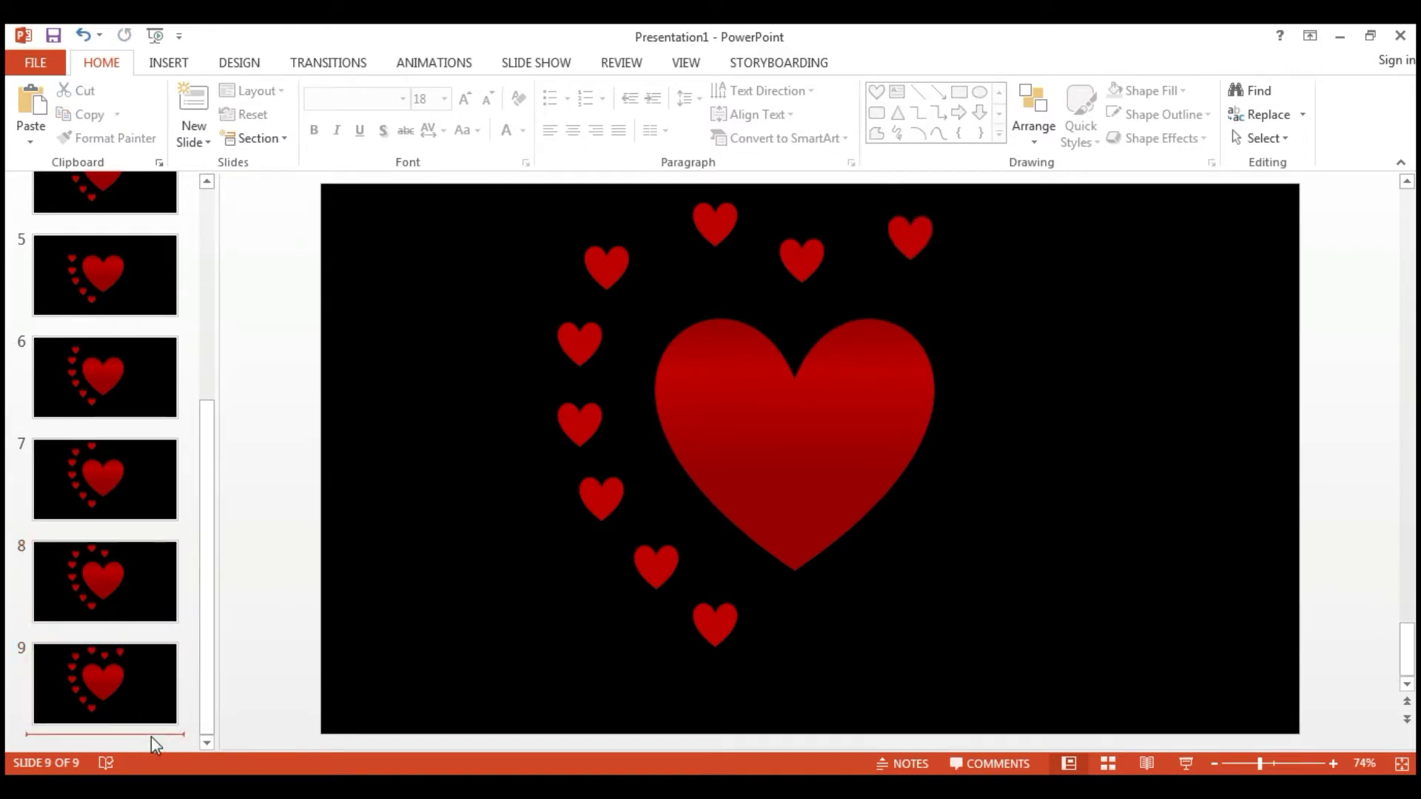
{"action": "left_click", "coordinate": [127, 572]}
{"action": "left_click", "coordinate": [156, 650]}
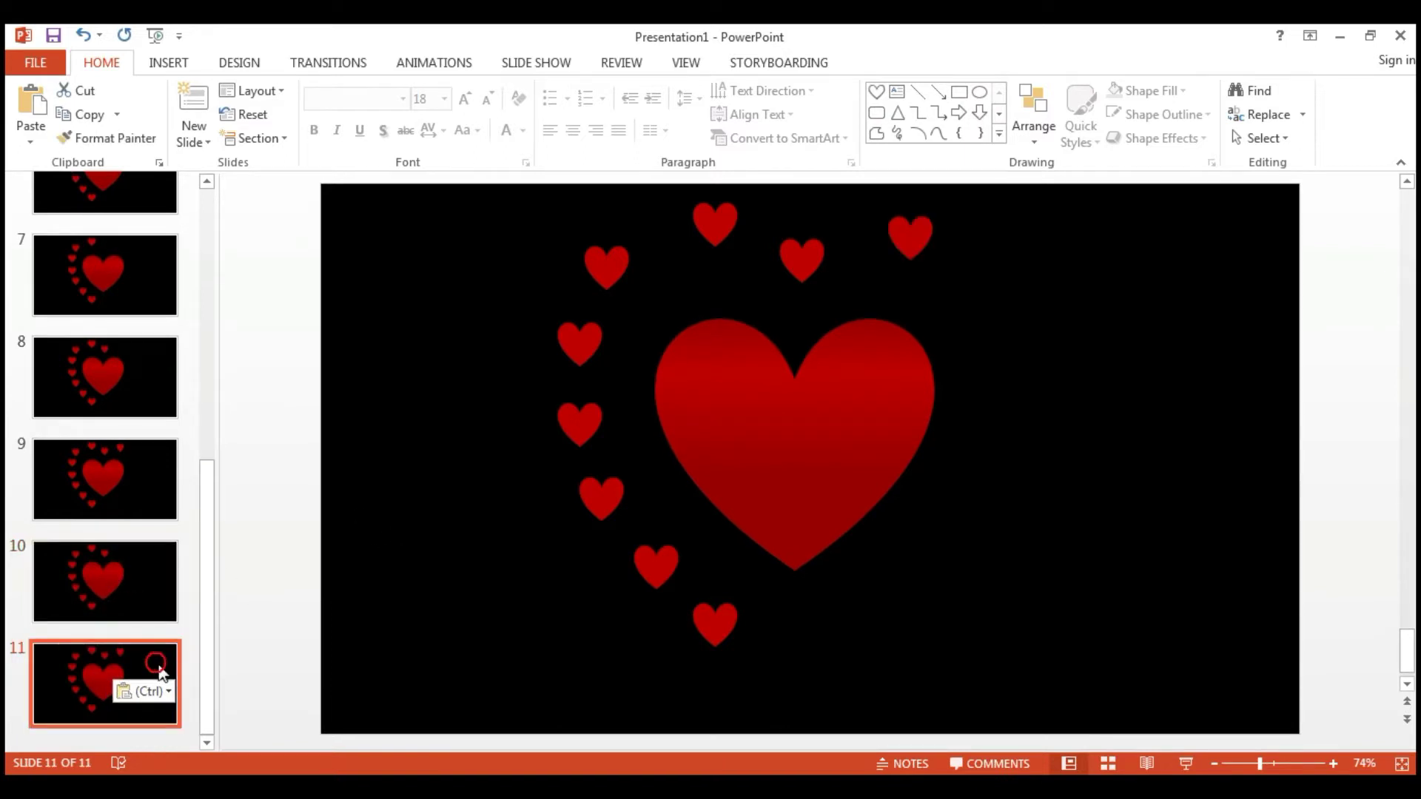
{"action": "left_click", "coordinate": [910, 237]}
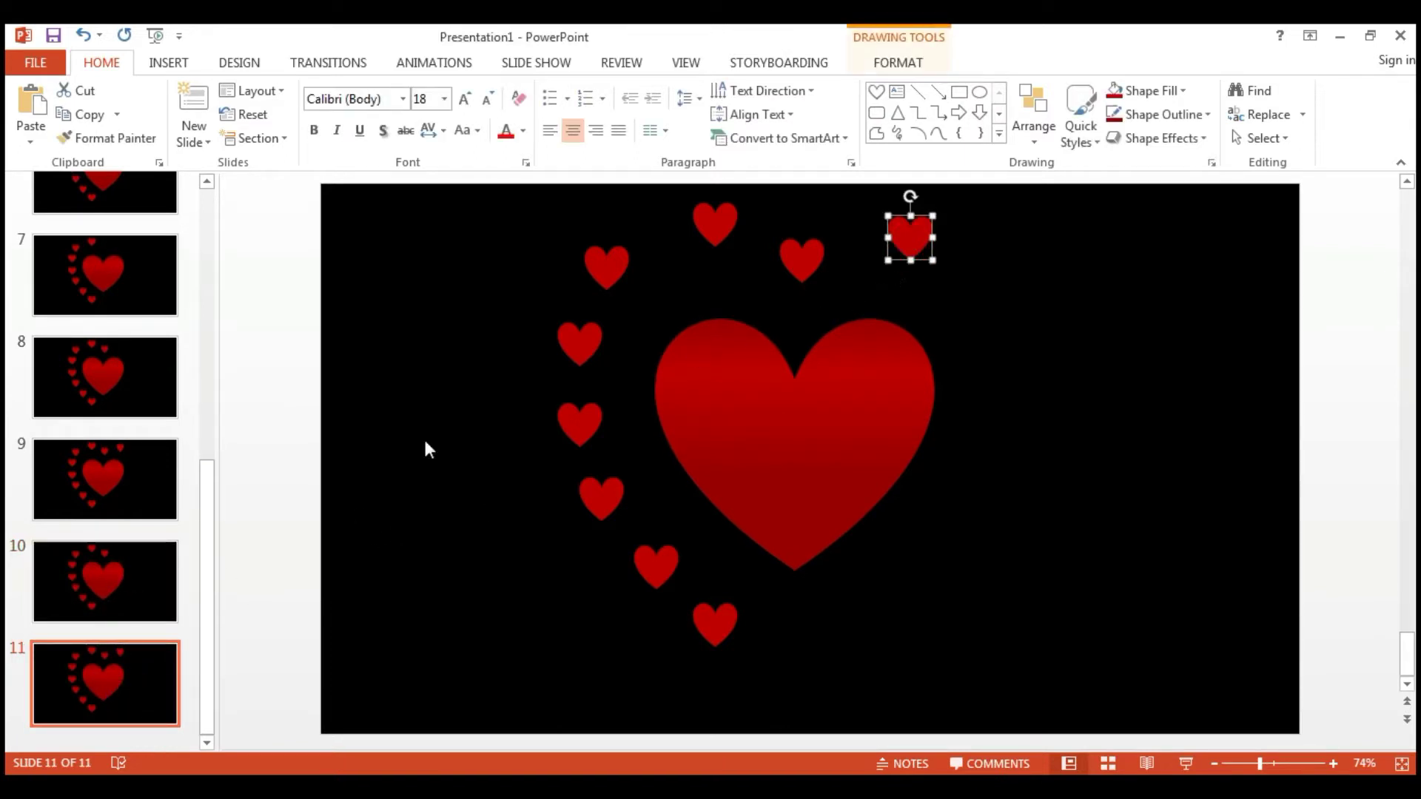
{"action": "left_click", "coordinate": [135, 600]}
{"action": "key", "text": "ctrl+v"}
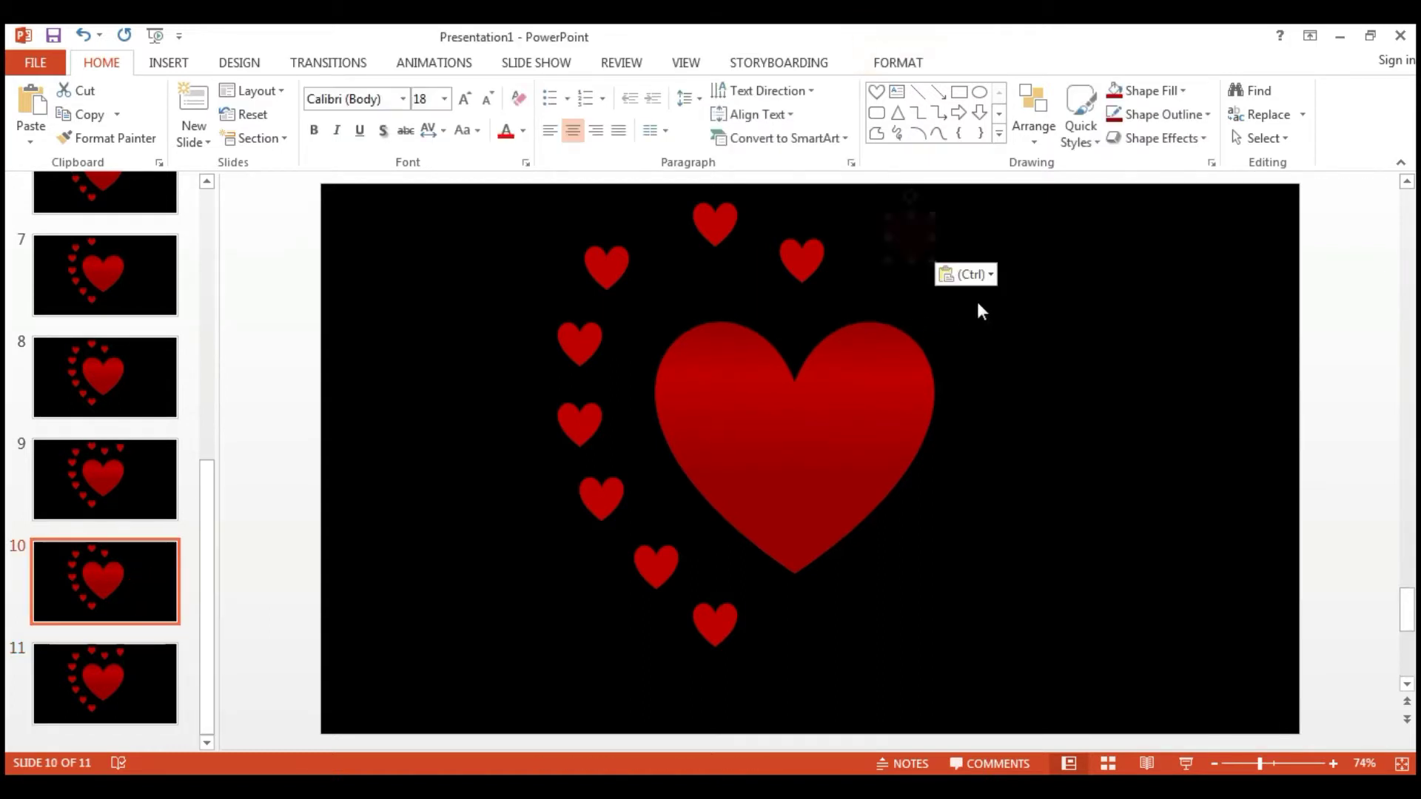
On slide 10, place a copy of the heart below and right of the top-right heart.
{"action": "left_click", "coordinate": [987, 476]}
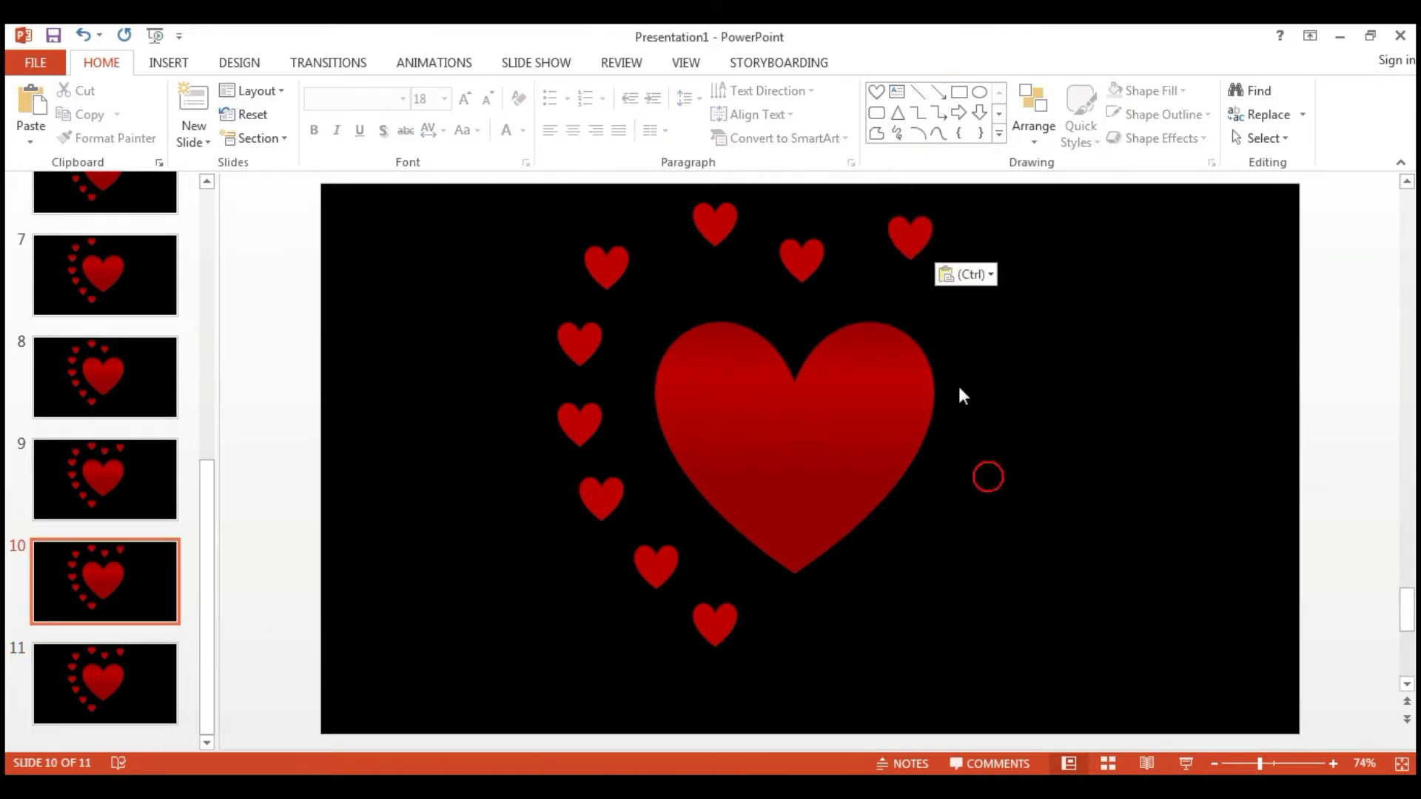
{"action": "left_click", "coordinate": [914, 247]}
{"action": "mouse_move", "coordinate": [926, 259]}
{"action": "left_mouse_down"}
{"action": "mouse_move", "coordinate": [930, 246]}
{"action": "mouse_move", "coordinate": [986, 330]}
{"action": "left_mouse_up"}
{"action": "key", "text": "ctrl+z"}
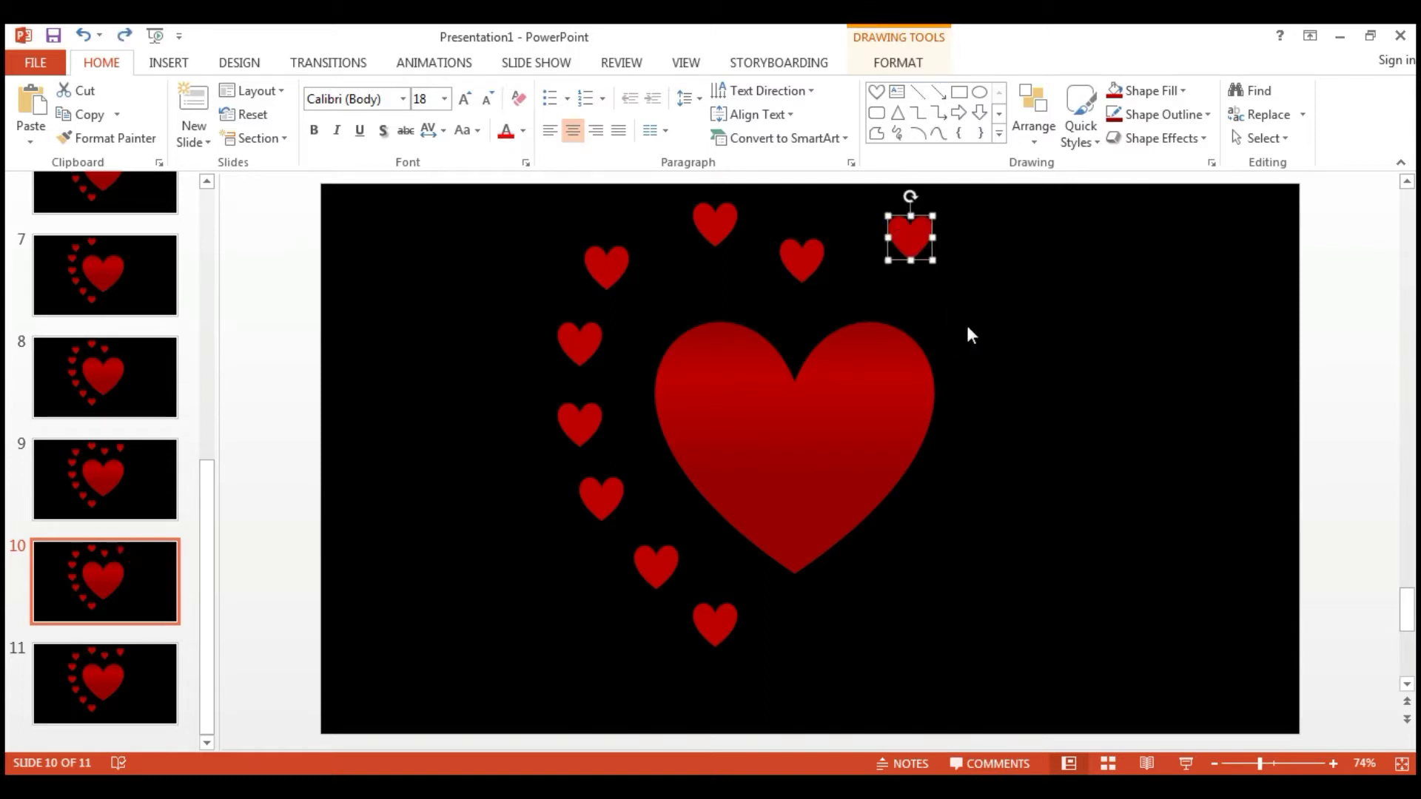
{"action": "left_click_drag", "start_coordinate": [918, 240], "coordinate": [968, 305]}
{"action": "left_click", "coordinate": [996, 422]}
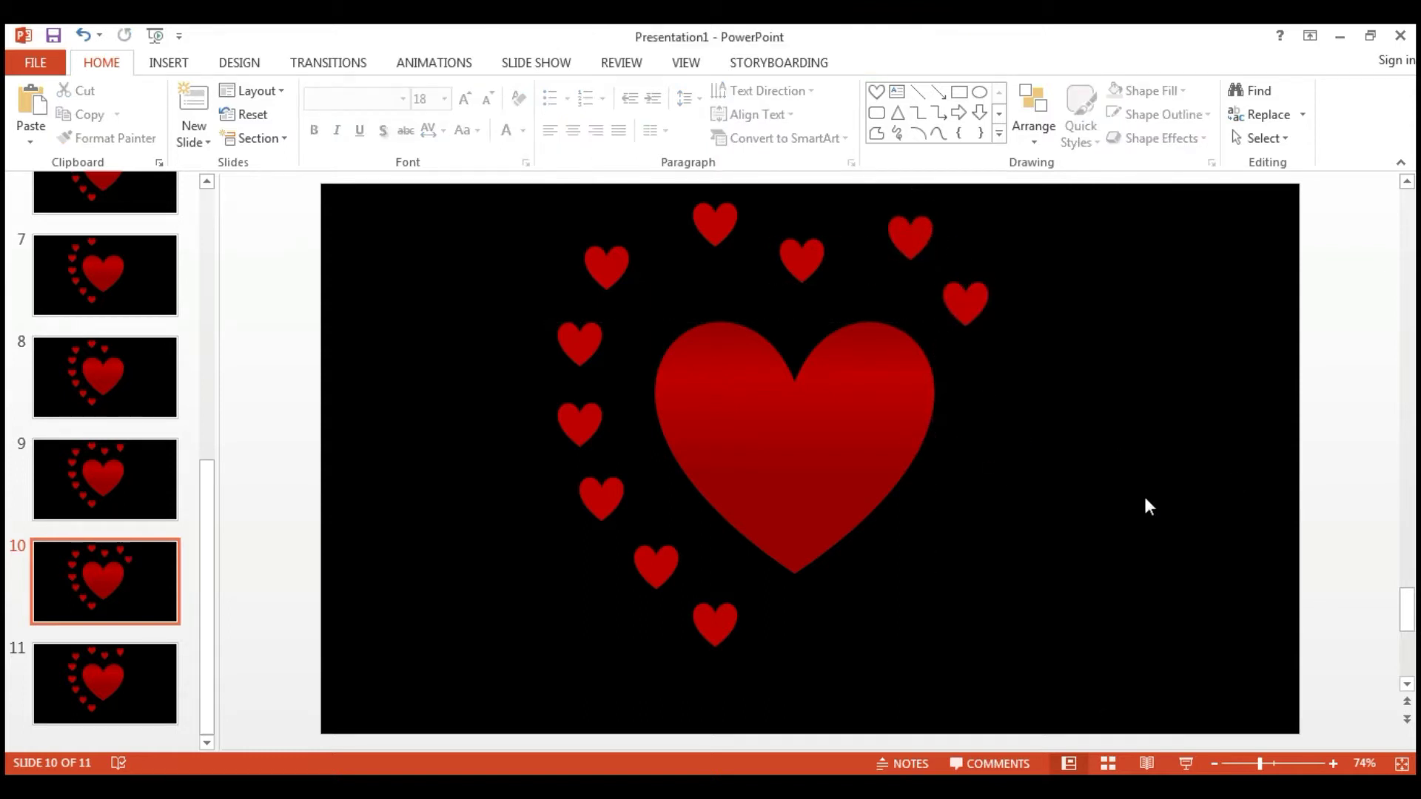
{"action": "left_click", "coordinate": [984, 314]}
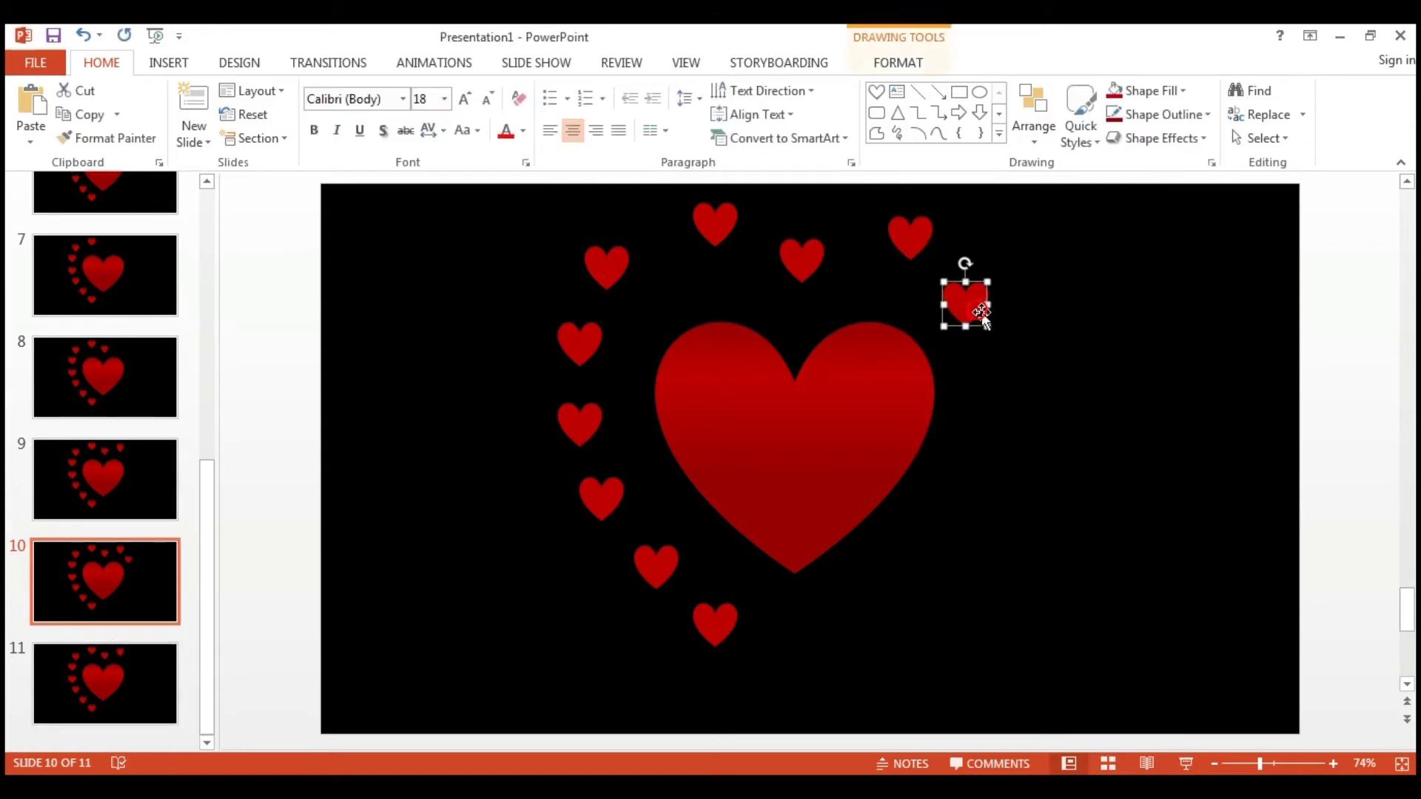
Paste that right-side heart onto slide 11 and move it lower down the right side.
{"action": "left_click", "coordinate": [152, 669]}
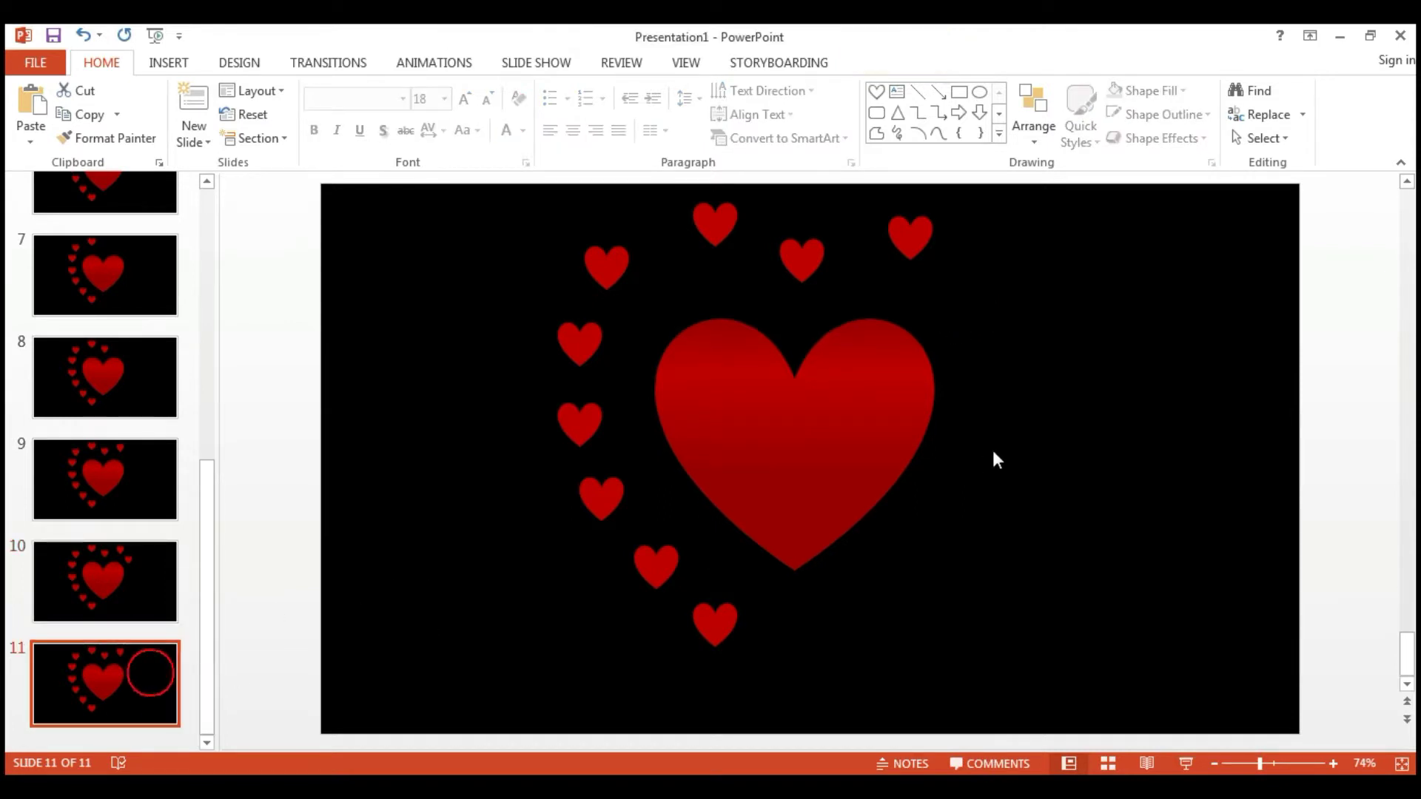
{"action": "key", "text": "ctrl+v"}
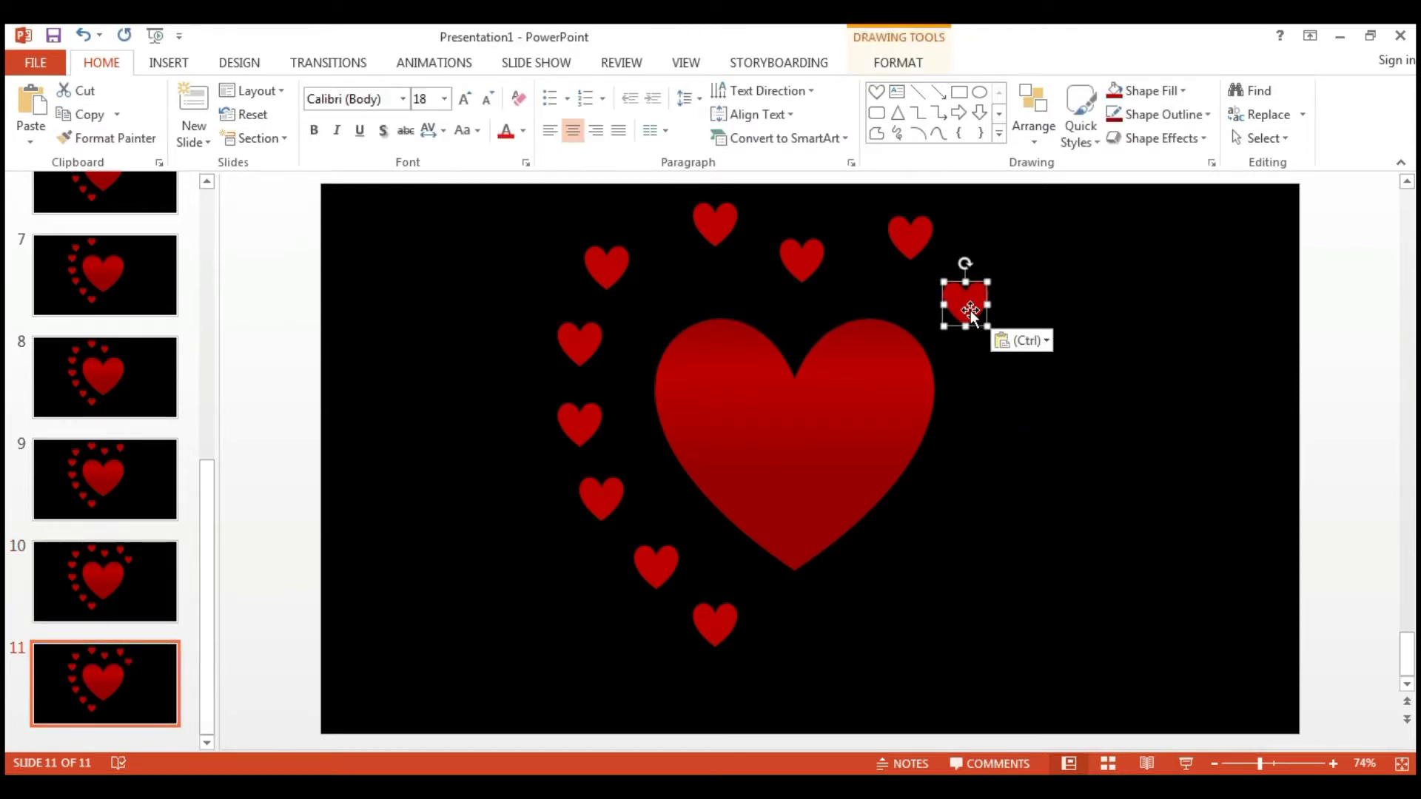
{"action": "left_click_drag", "start_coordinate": [971, 310], "coordinate": [982, 434]}
{"action": "left_click", "coordinate": [1040, 464]}
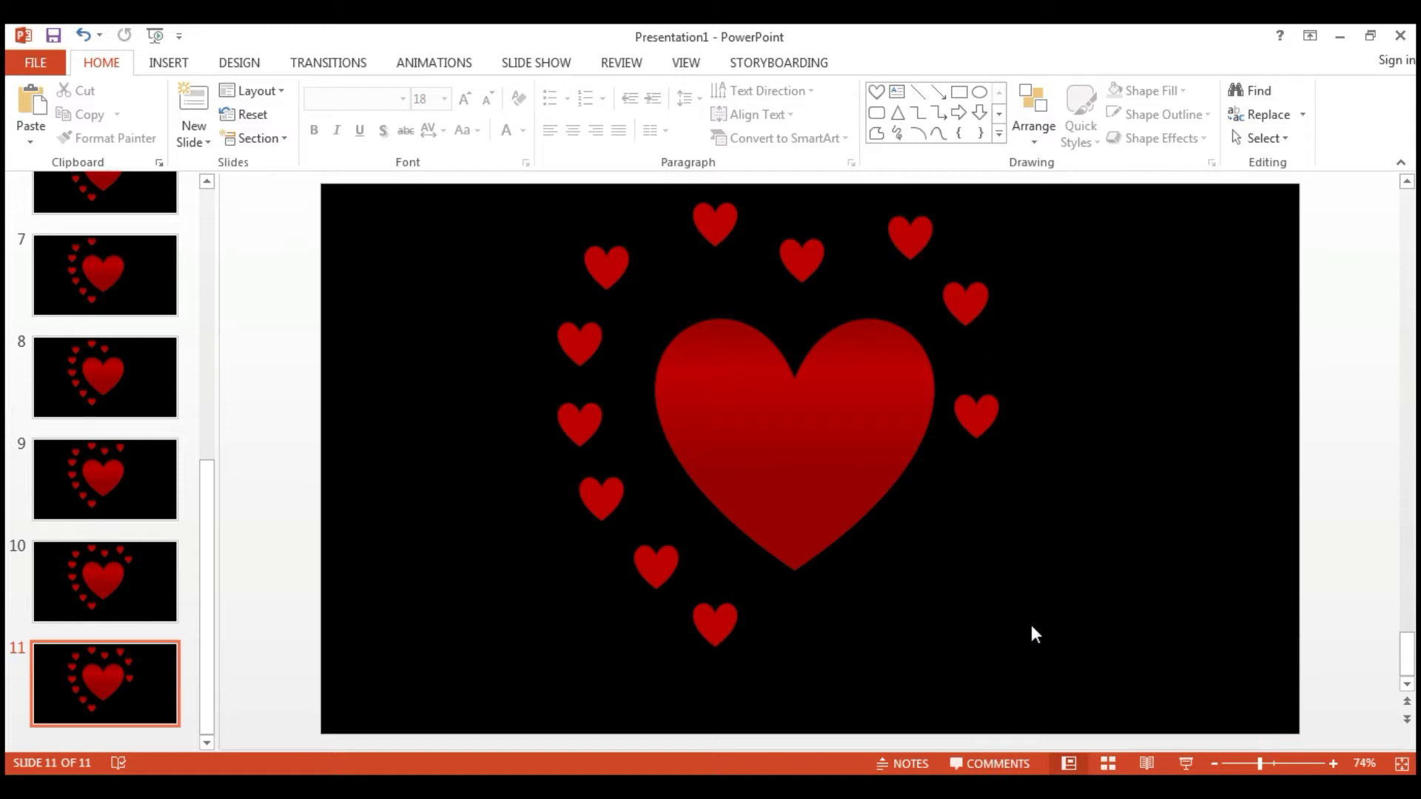
Copy slides 10 and 11 as new slides 12 and 13.
{"action": "left_click", "coordinate": [187, 603]}
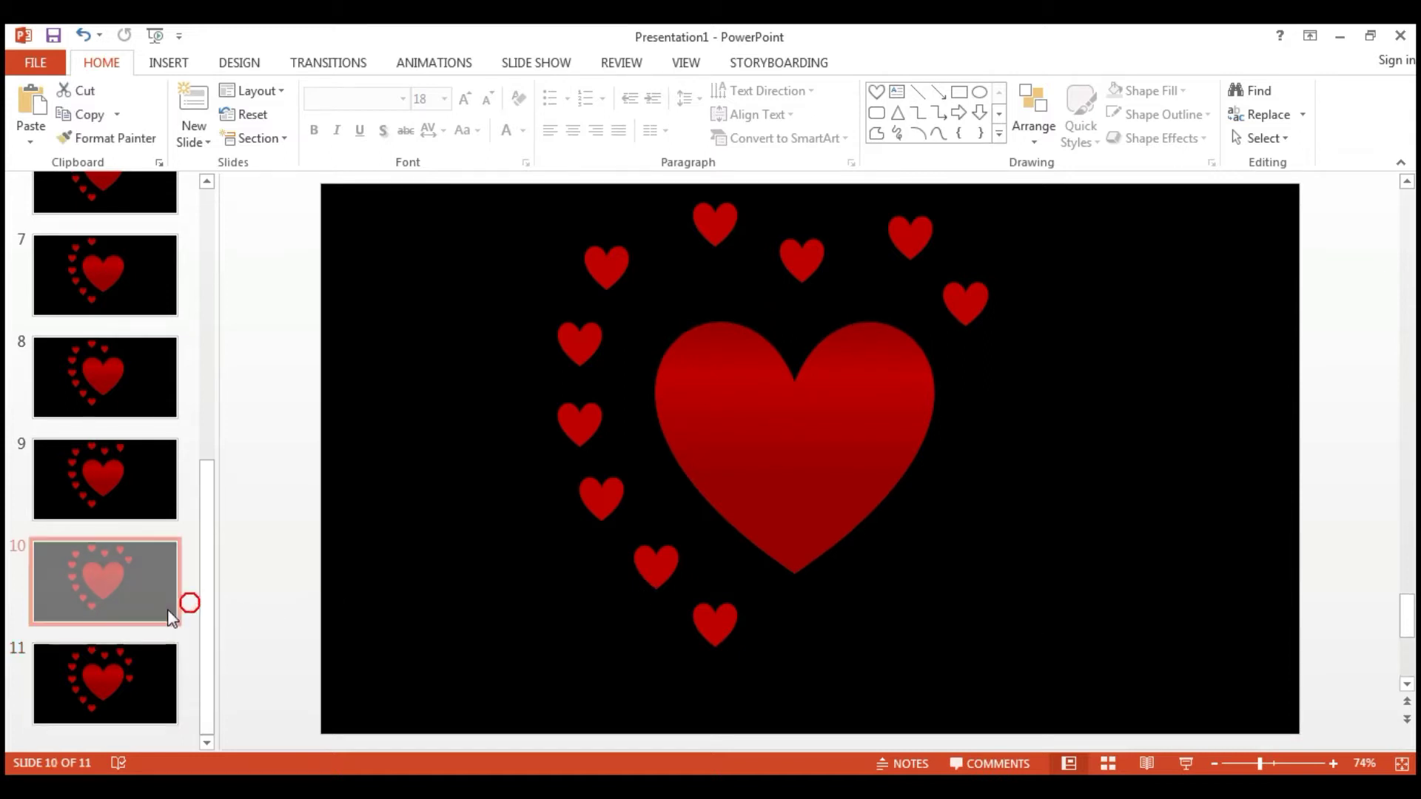
{"action": "left_click", "coordinate": [211, 615]}
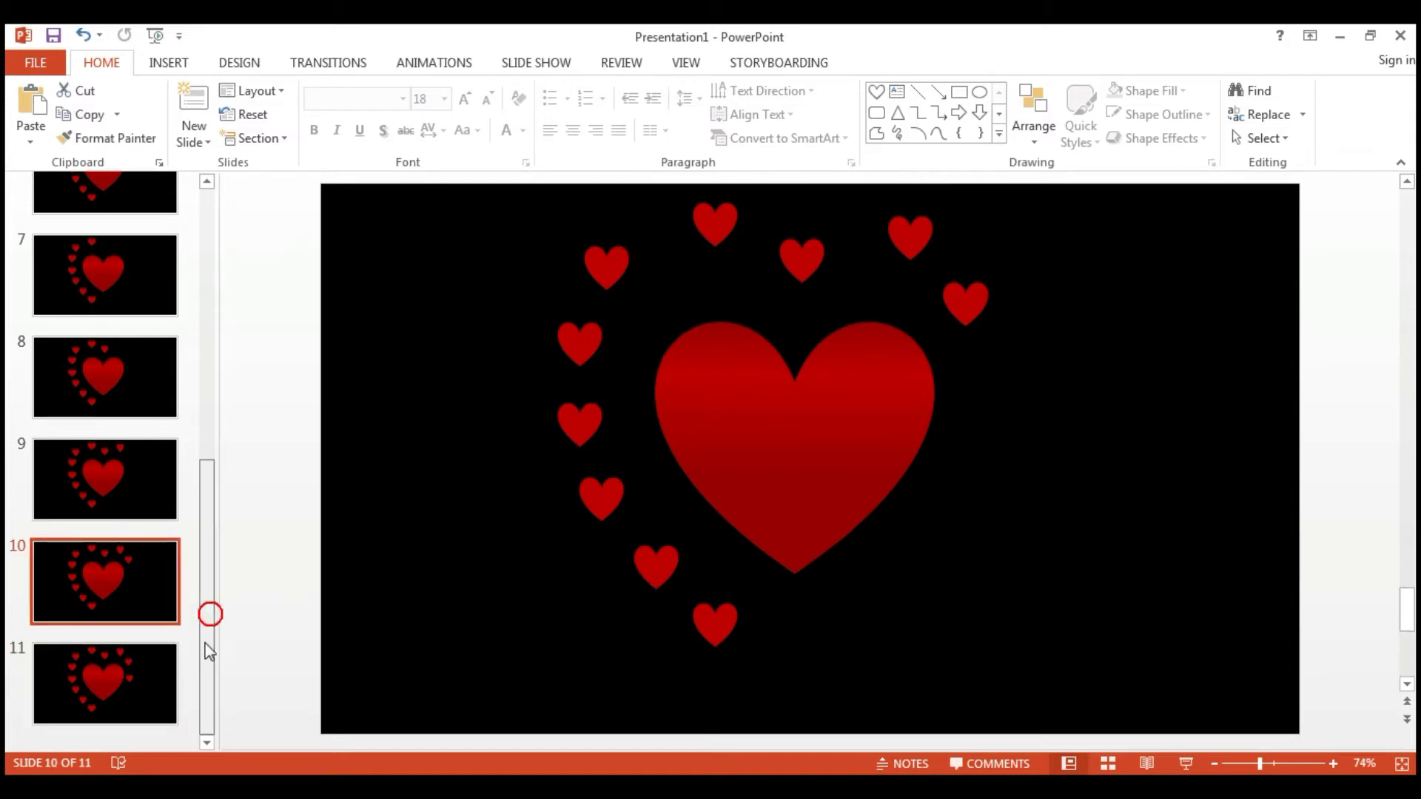
{"action": "left_click", "coordinate": [164, 670]}
{"action": "left_click", "coordinate": [152, 611]}
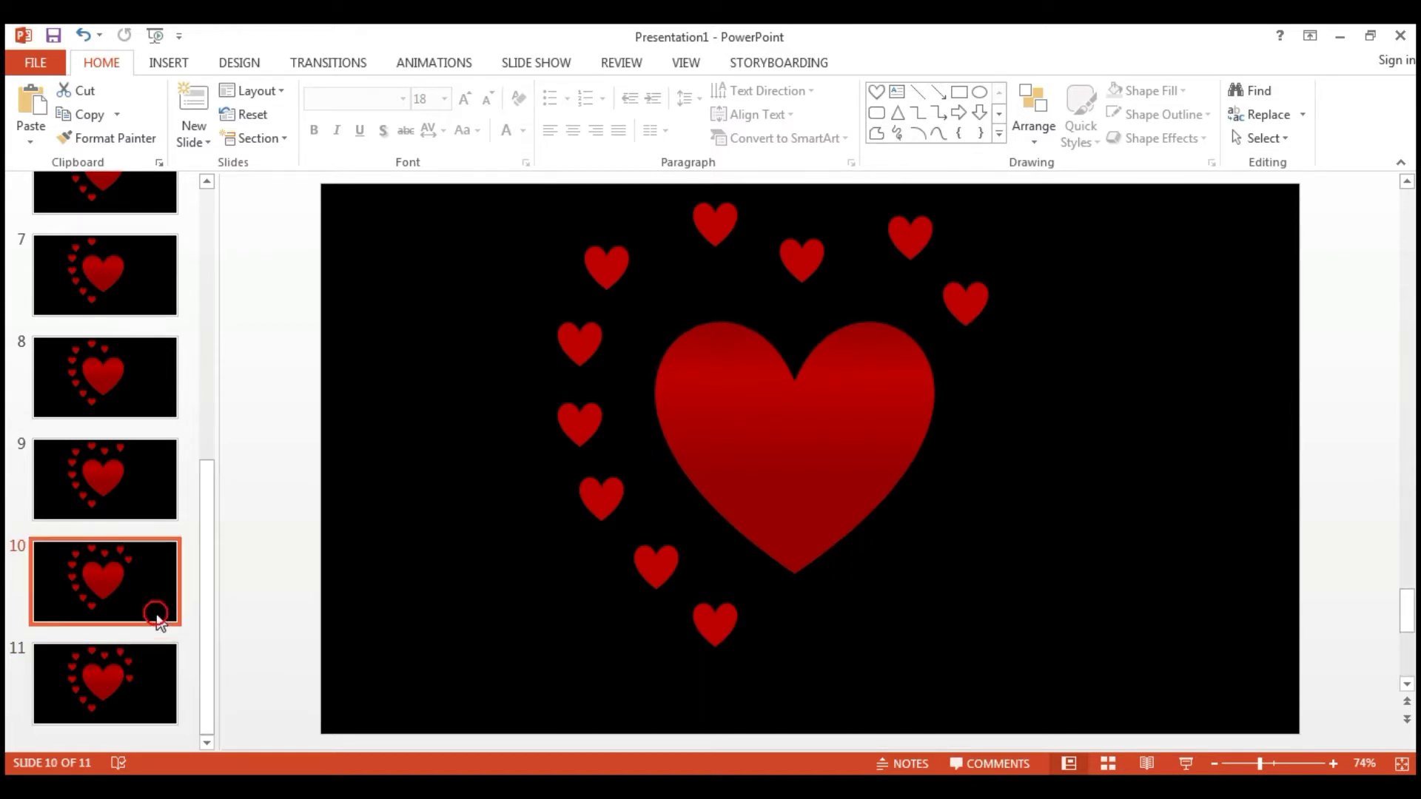
{"action": "left_click", "coordinate": [146, 680], "text": "shift"}
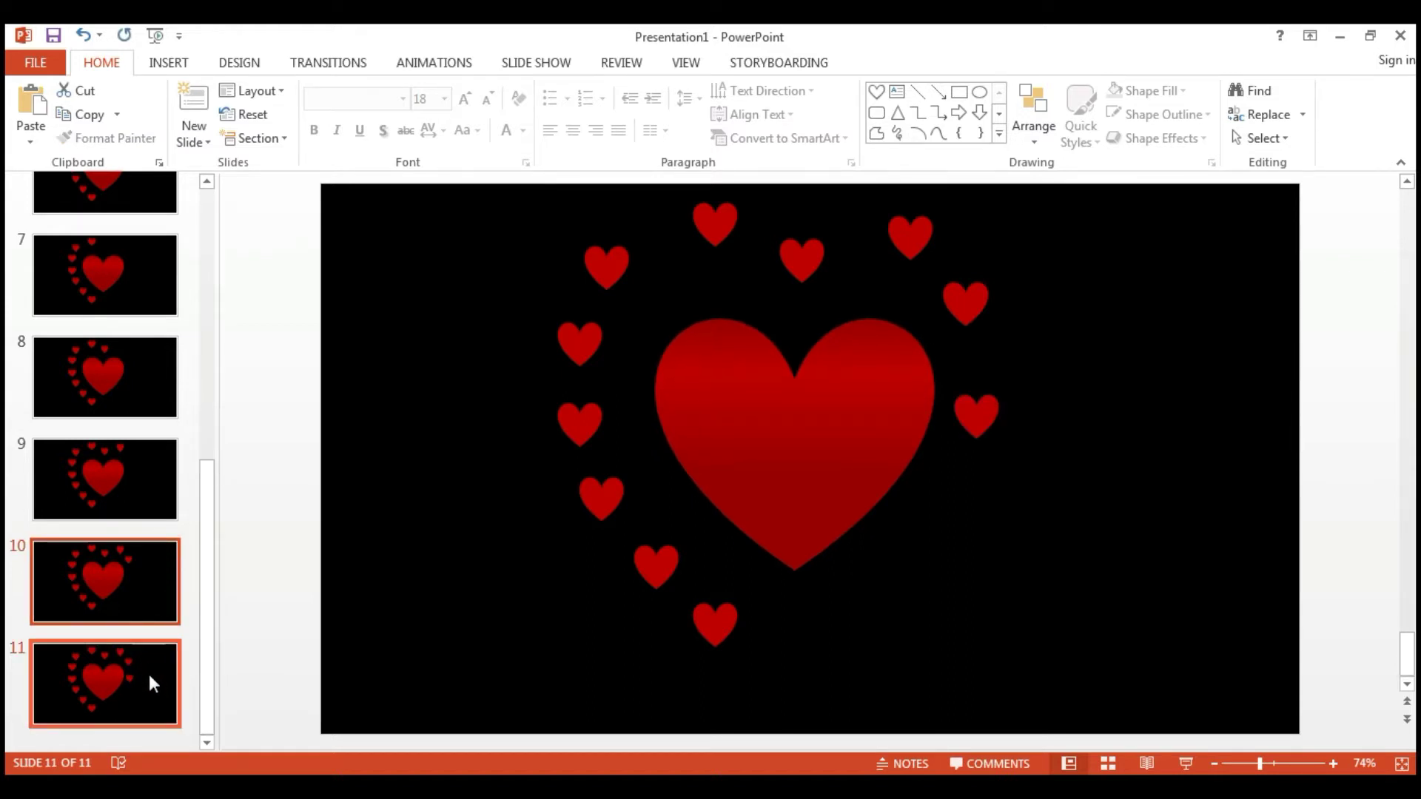
{"action": "key", "text": "ctrl+c"}
{"action": "key", "text": "ctrl+v"}
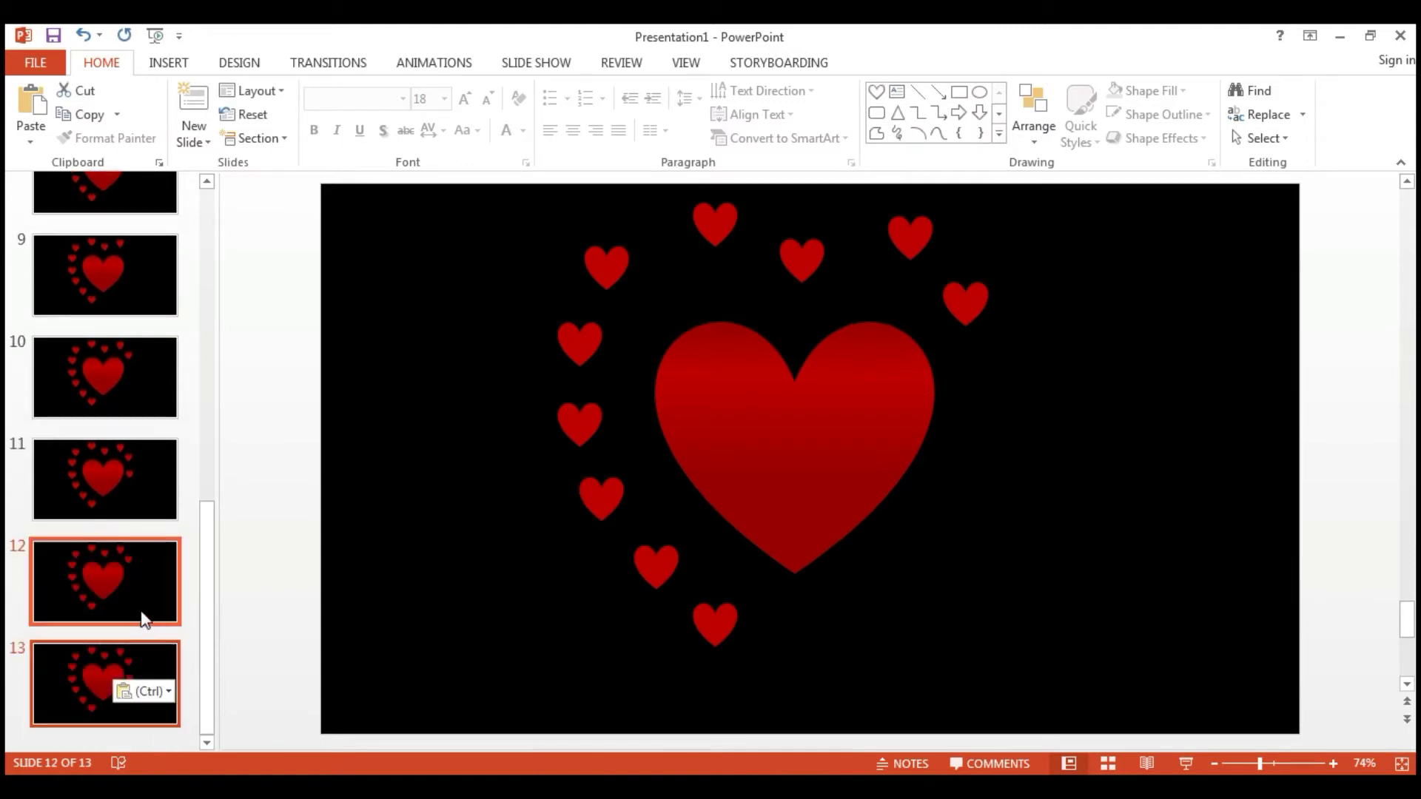
Copy slide 11's right-side heart onto slide 12 and move it lower on the right.
{"action": "left_click", "coordinate": [142, 508]}
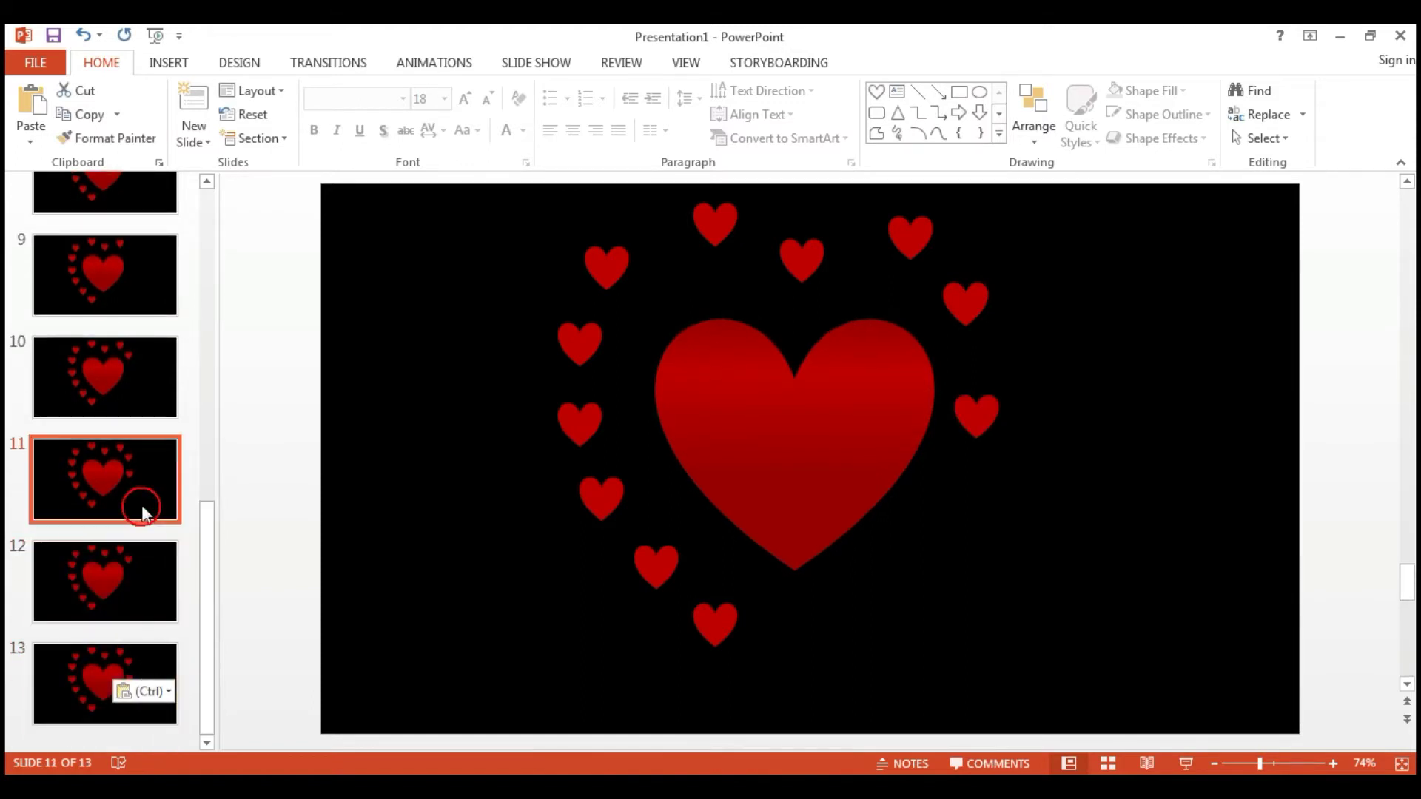
{"action": "left_click", "coordinate": [974, 420]}
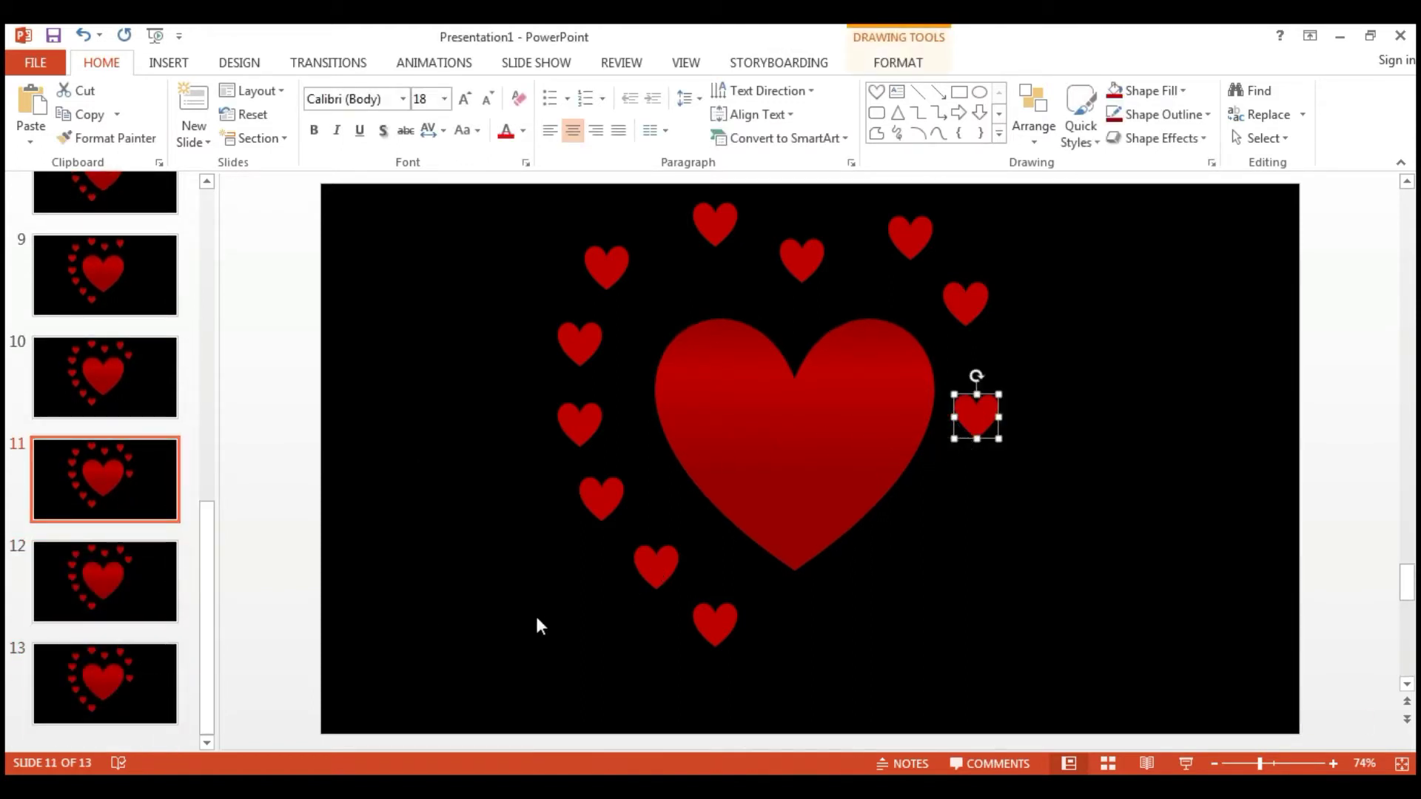
{"action": "key", "text": "ctrl+c"}
{"action": "left_click", "coordinate": [125, 585]}
{"action": "key", "text": "ctrl+v"}
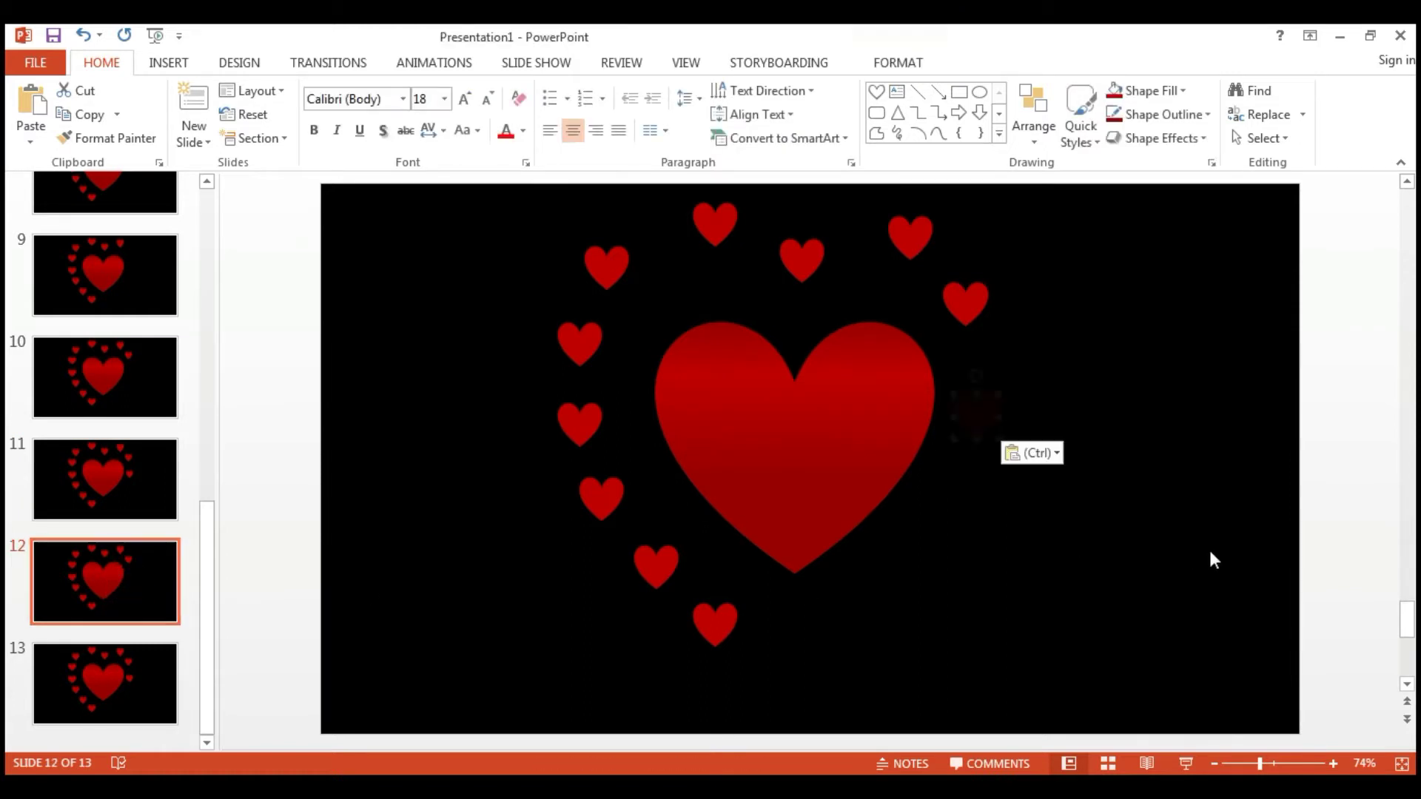
{"action": "left_click_drag", "start_coordinate": [978, 428], "coordinate": [960, 512]}
{"action": "left_click", "coordinate": [985, 586]}
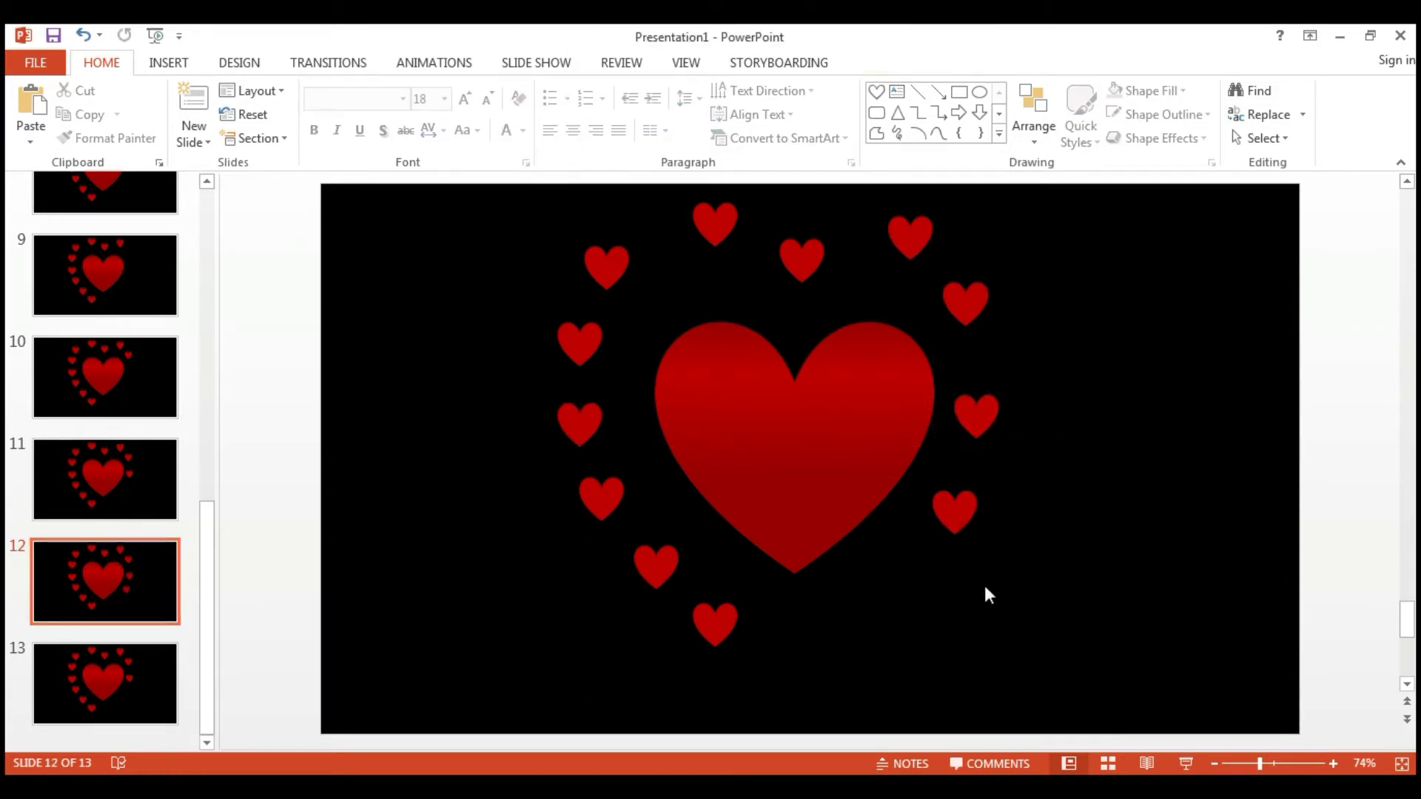
Paste the lower-right heart onto slide 13 and move it down-left toward the bottom.
{"action": "left_click", "coordinate": [951, 528]}
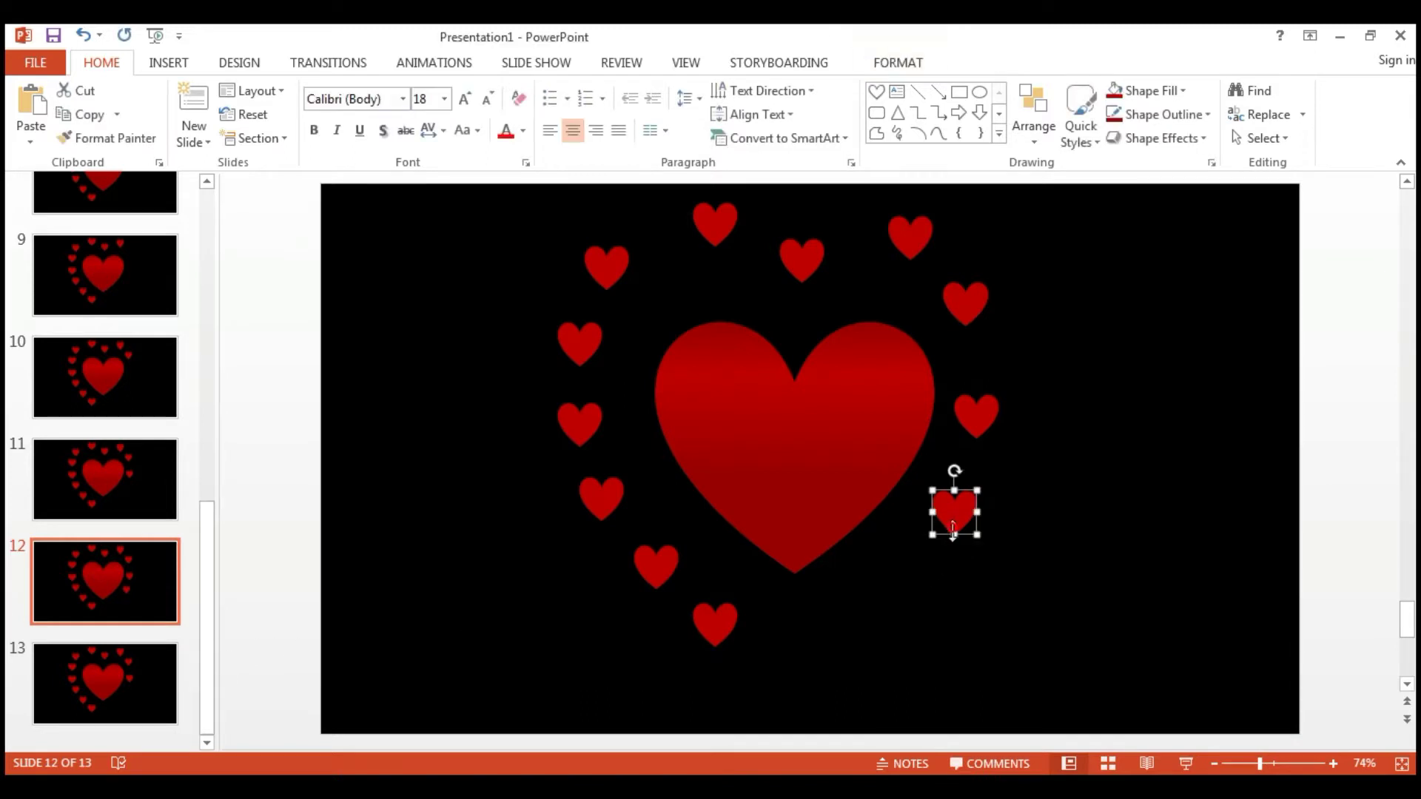
{"action": "left_click", "coordinate": [167, 680]}
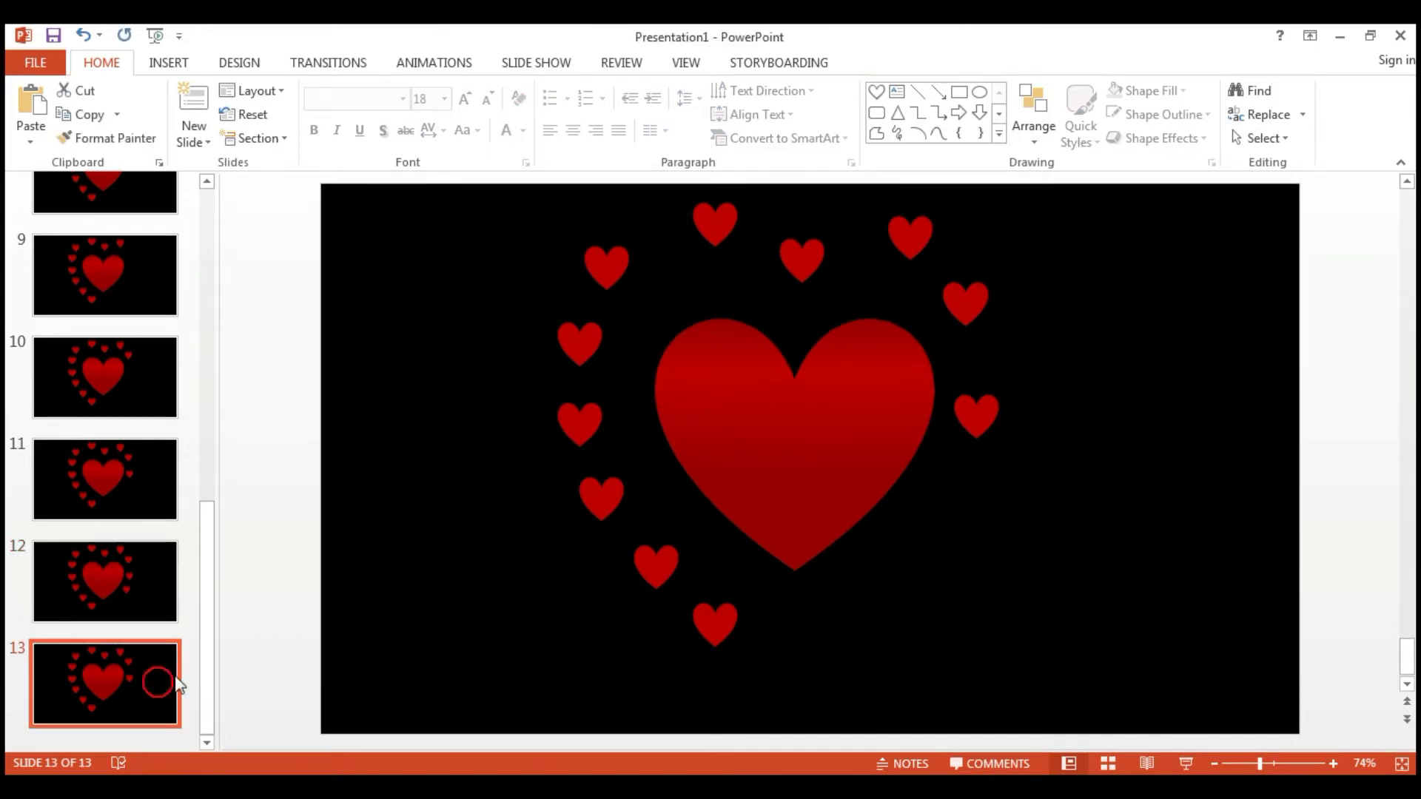
{"action": "key", "text": "ctrl+v"}
{"action": "left_click", "coordinate": [916, 601]}
{"action": "left_click", "coordinate": [953, 526]}
{"action": "left_click_drag", "start_coordinate": [958, 513], "coordinate": [900, 588]}
{"action": "left_click", "coordinate": [969, 613]}
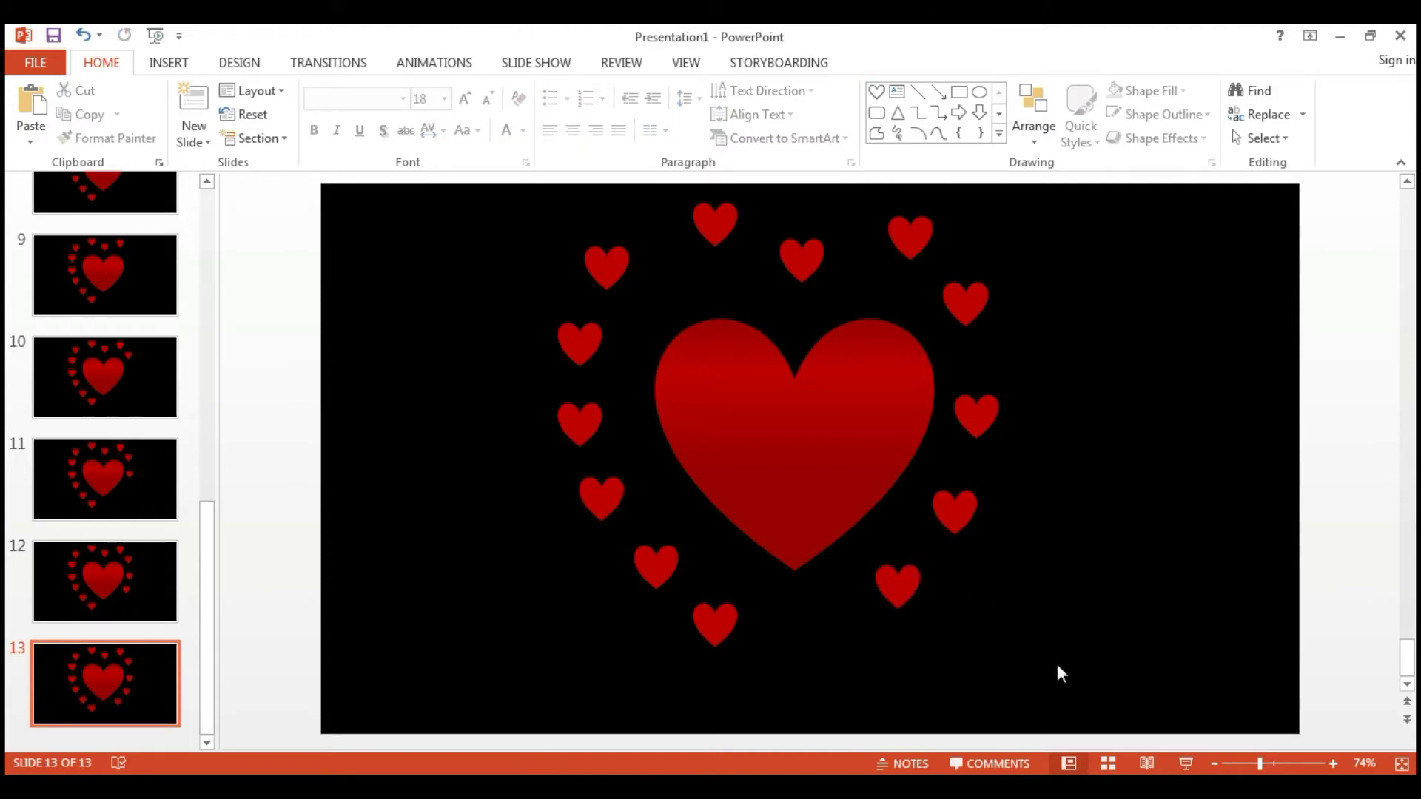
Copy slides 12 and 13 as new slides 14 and 15.
{"action": "left_click", "coordinate": [120, 597]}
{"action": "left_click", "coordinate": [173, 682]}
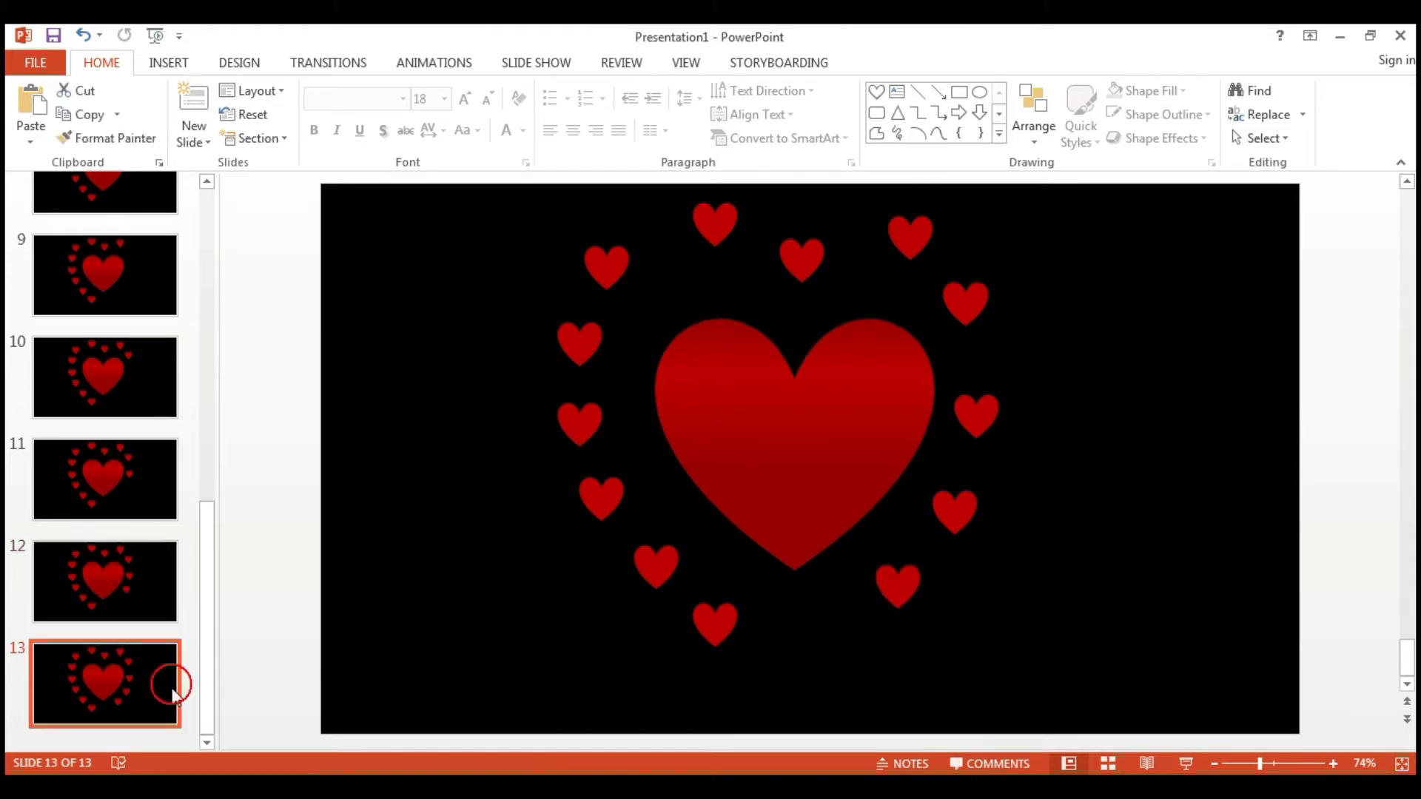
{"action": "left_click", "coordinate": [149, 597]}
{"action": "left_click", "coordinate": [158, 681], "text": "shift"}
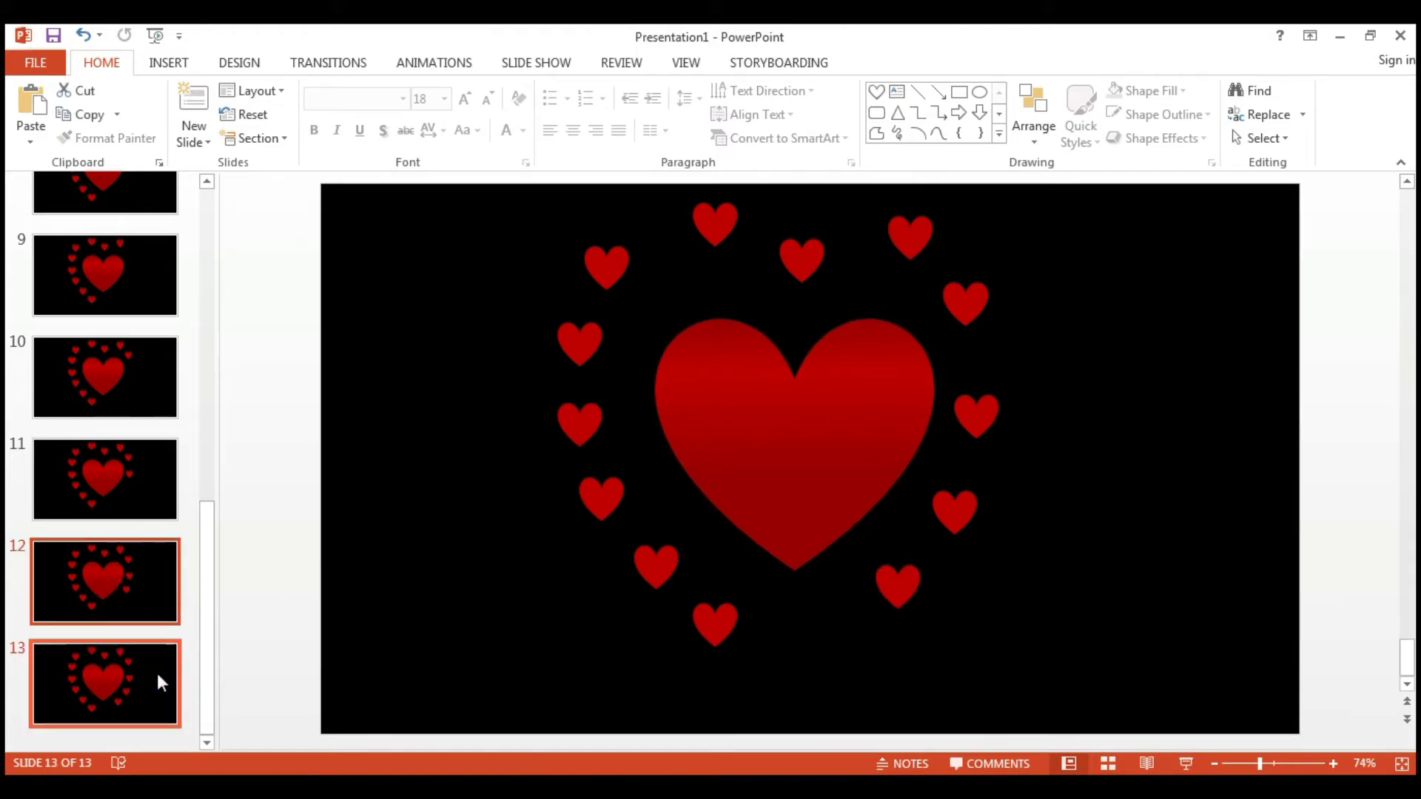
{"action": "key", "text": "ctrl+v"}
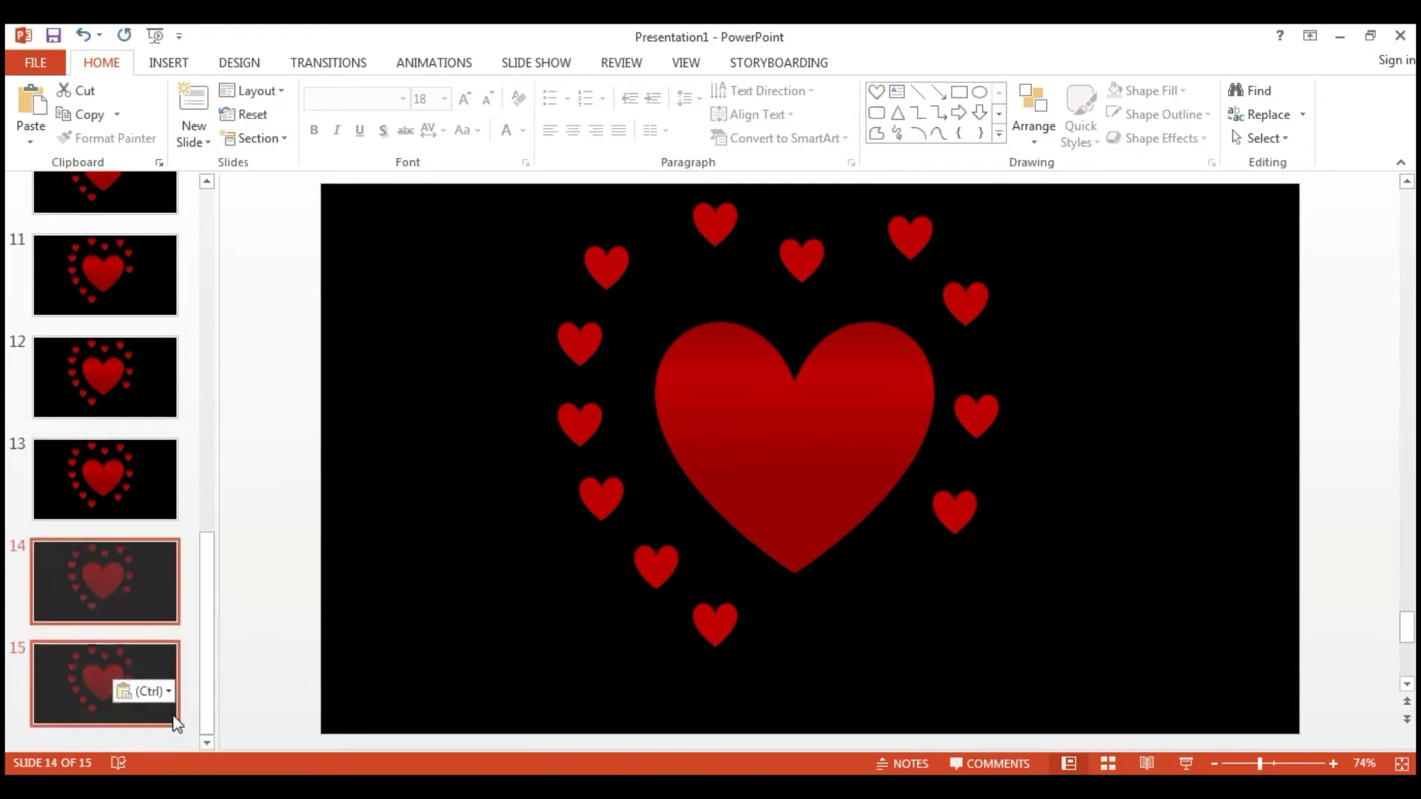
Copy slide 15's bottom-right small heart onto slide 14.
{"action": "left_click", "coordinate": [148, 662]}
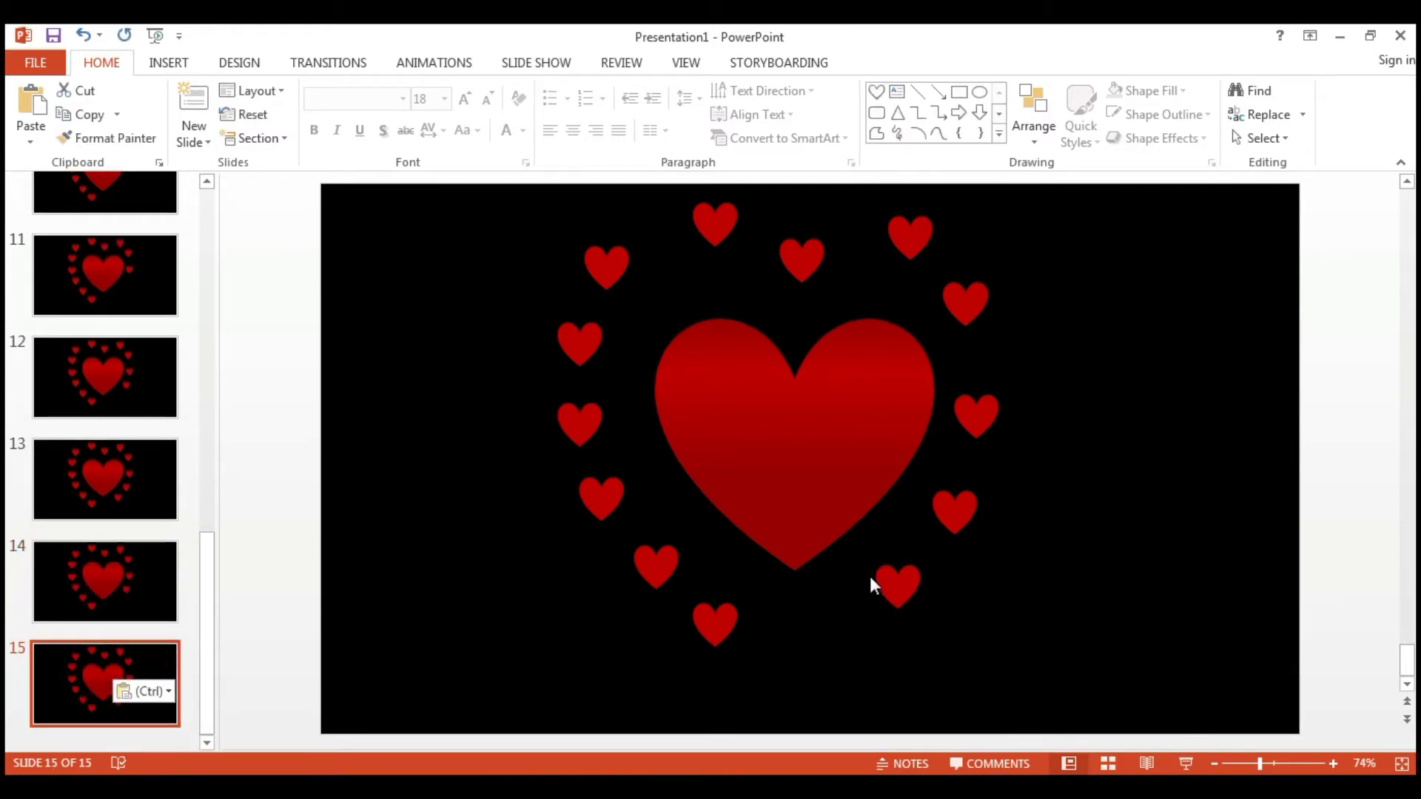
{"action": "left_click", "coordinate": [889, 585]}
{"action": "left_click", "coordinate": [152, 590]}
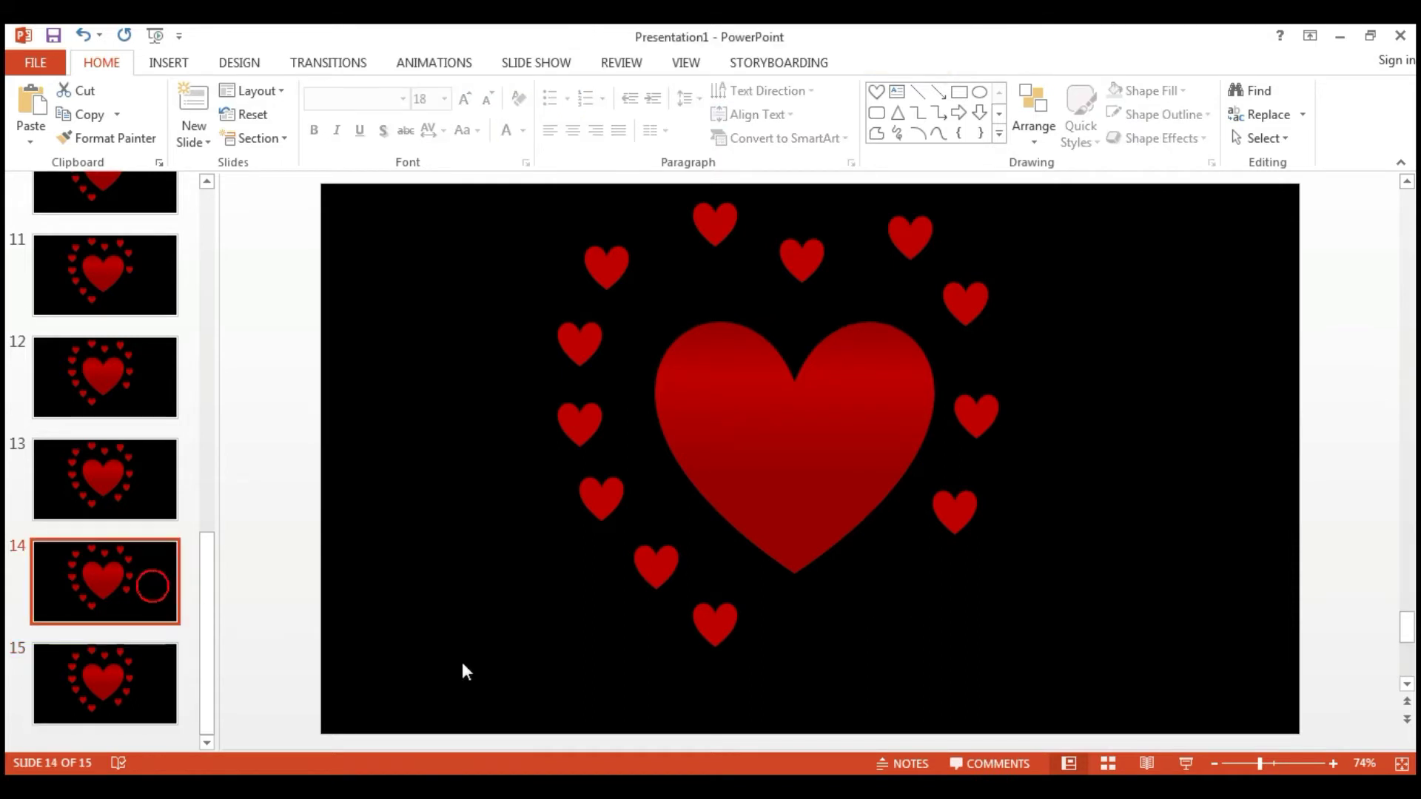
{"action": "key", "text": "ctrl+v"}
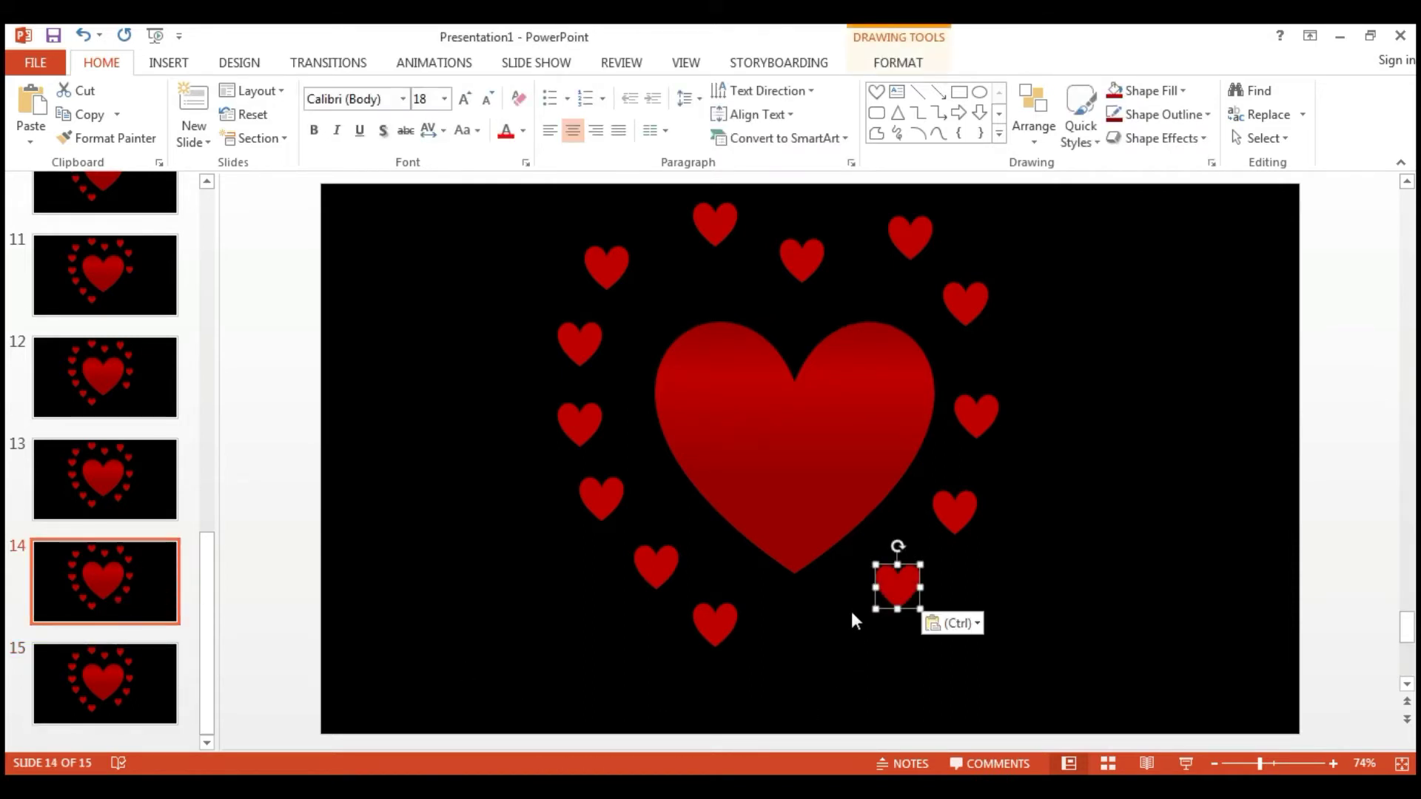
{"action": "left_click", "coordinate": [152, 675]}
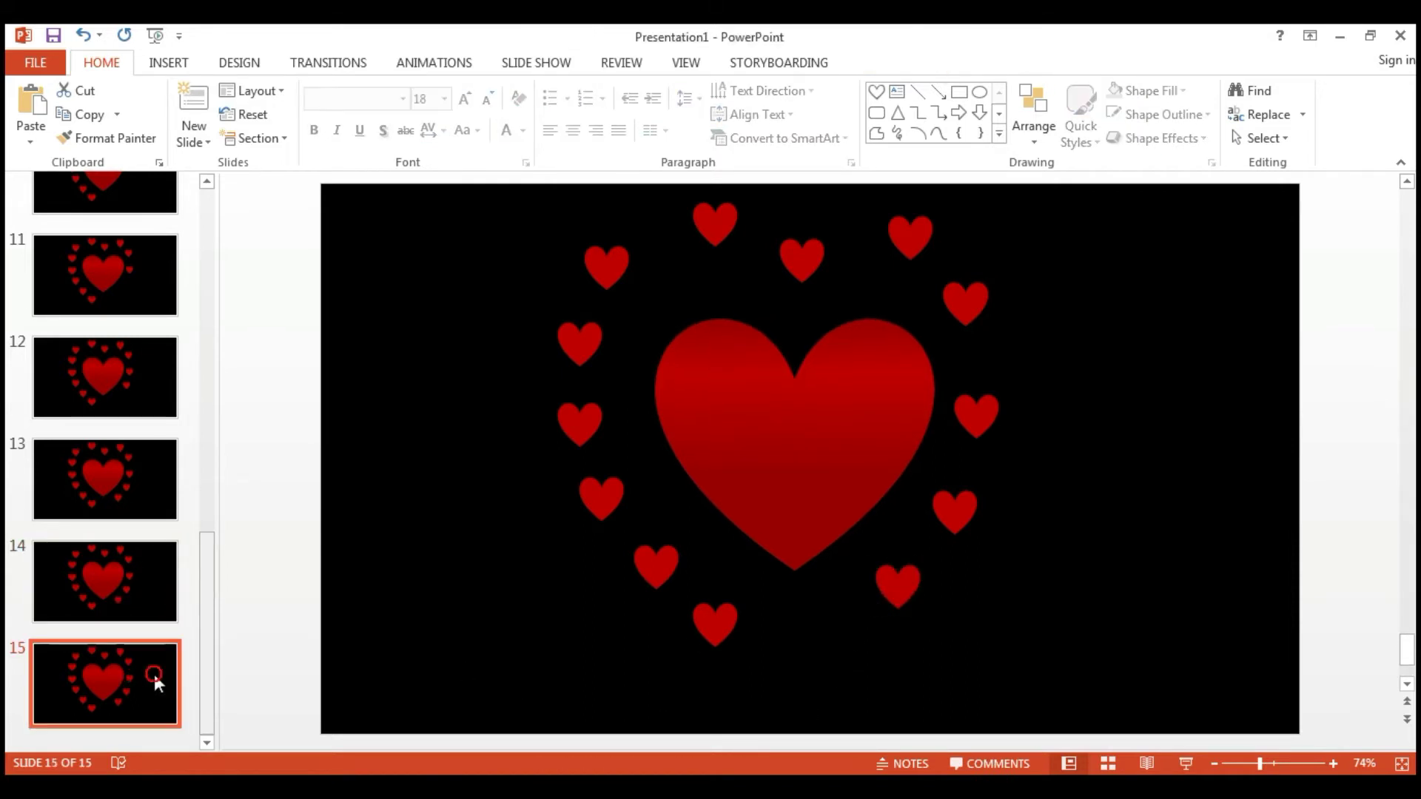
{"action": "left_click", "coordinate": [152, 608]}
On slide 15, duplicate the lower-right heart twice into the gaps along the ring's bottom.
{"action": "left_click", "coordinate": [151, 671]}
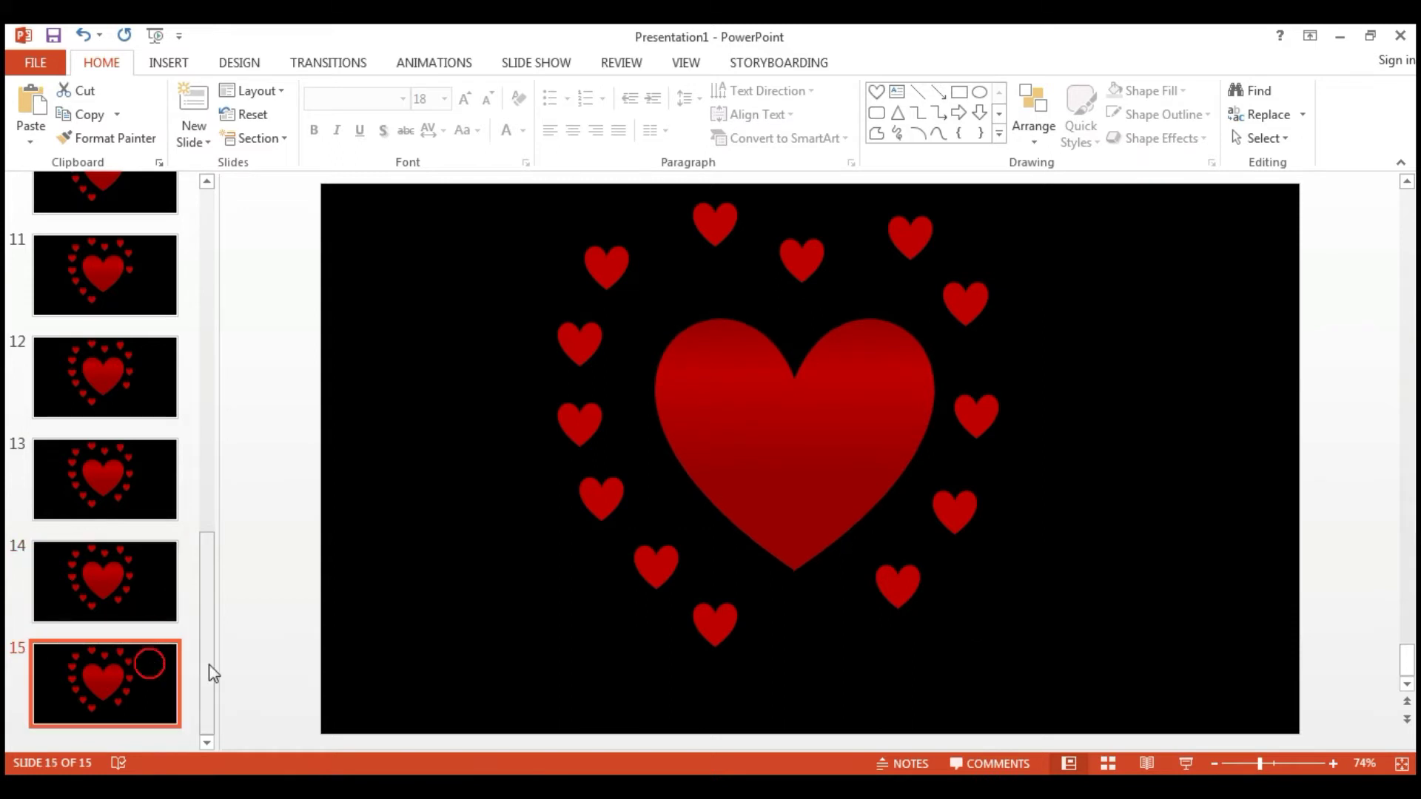
{"action": "left_click", "coordinate": [897, 596]}
{"action": "left_click_drag", "start_coordinate": [902, 597], "coordinate": [839, 639]}
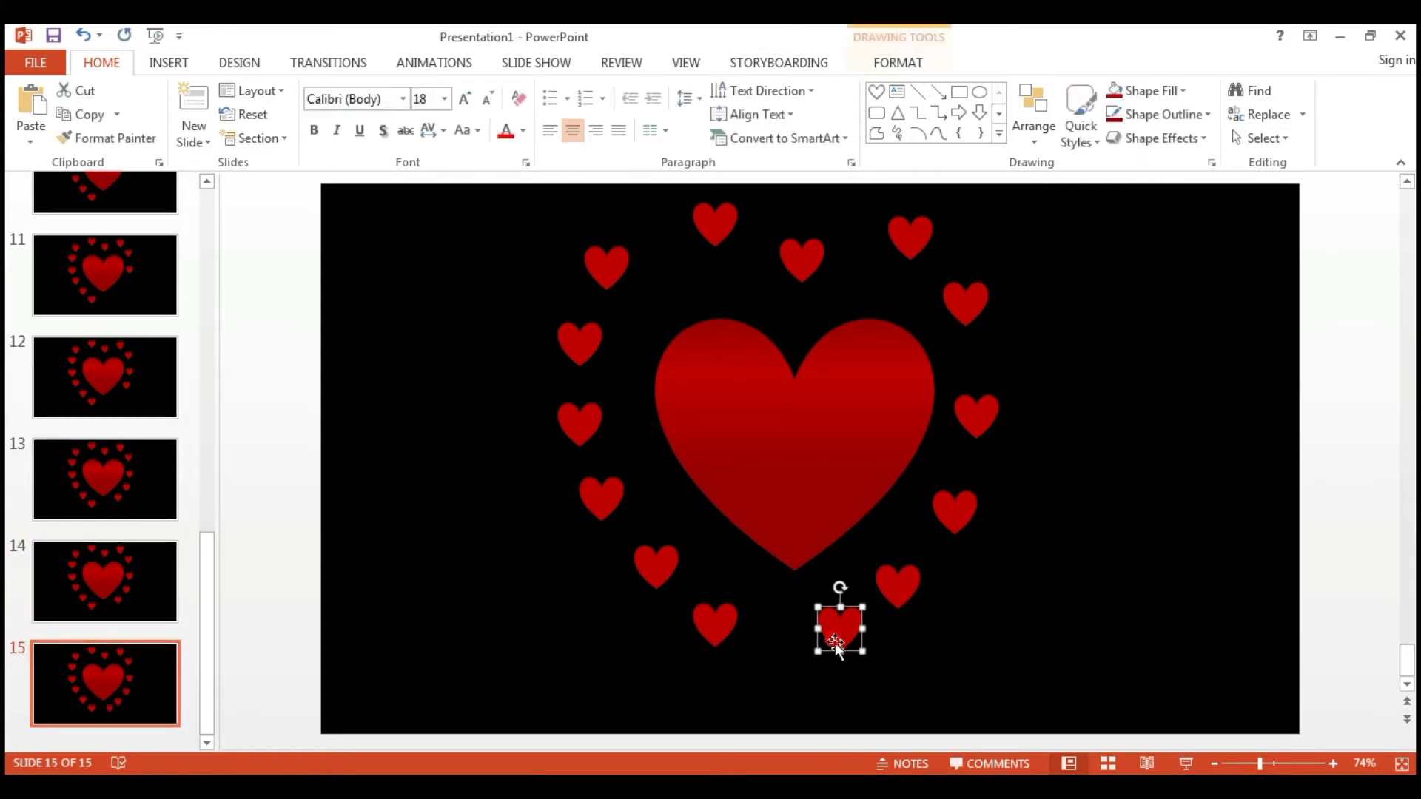
{"action": "left_click", "coordinate": [151, 698]}
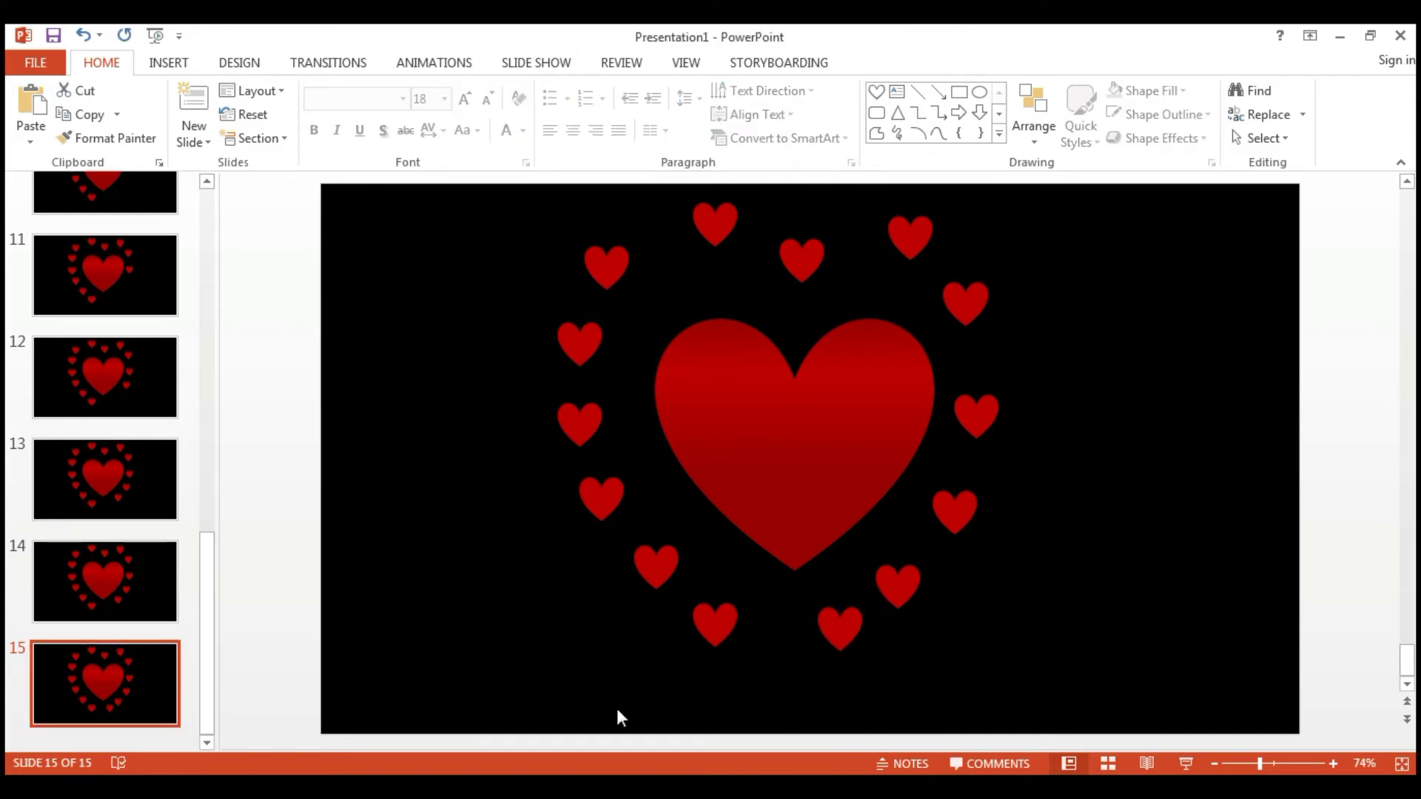
{"action": "left_click_drag", "start_coordinate": [842, 635], "coordinate": [790, 661]}
{"action": "left_click", "coordinate": [844, 674]}
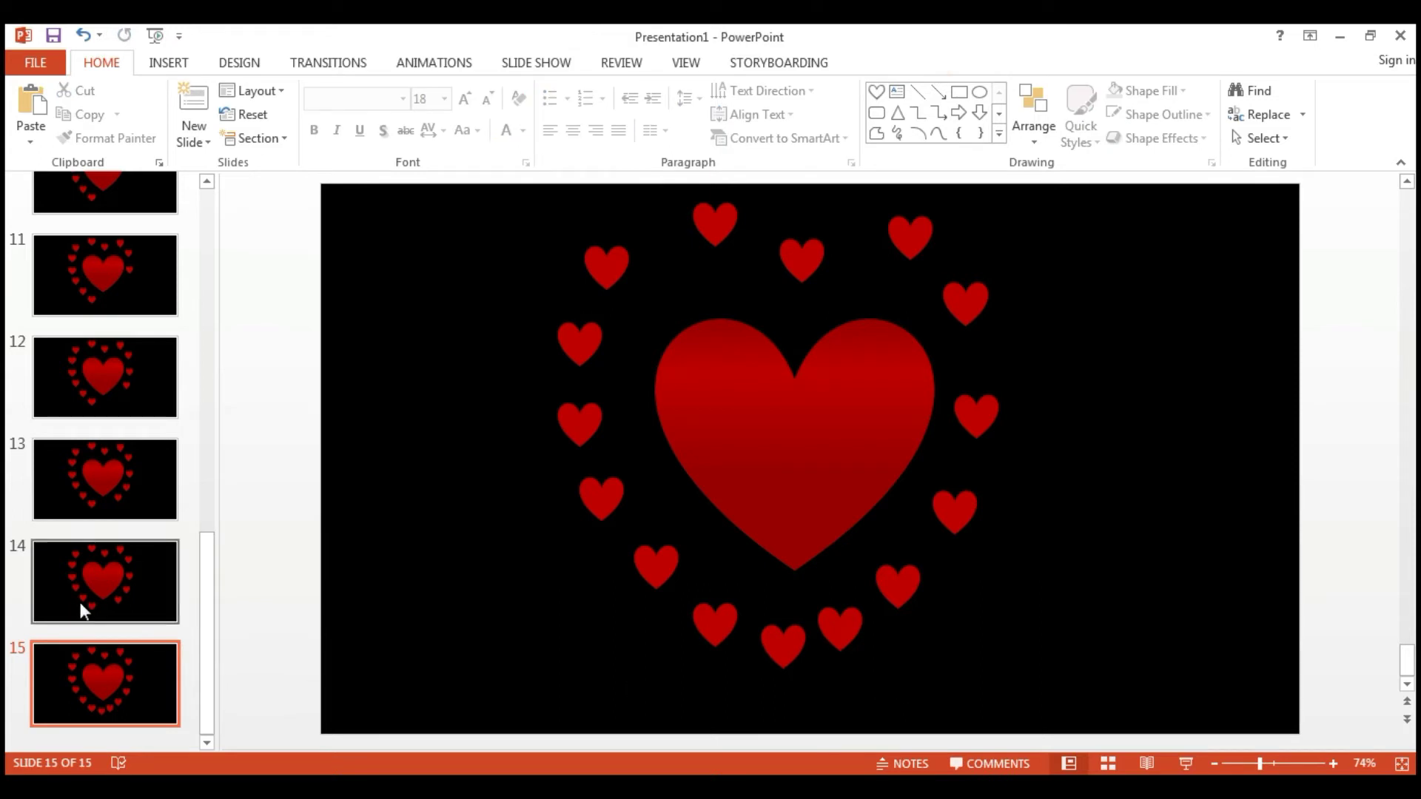
Compare slides 14 and 15, then paste a new bottom heart onto slide 14 in the same spot.
{"action": "left_click", "coordinate": [163, 601]}
{"action": "left_click", "coordinate": [162, 681]}
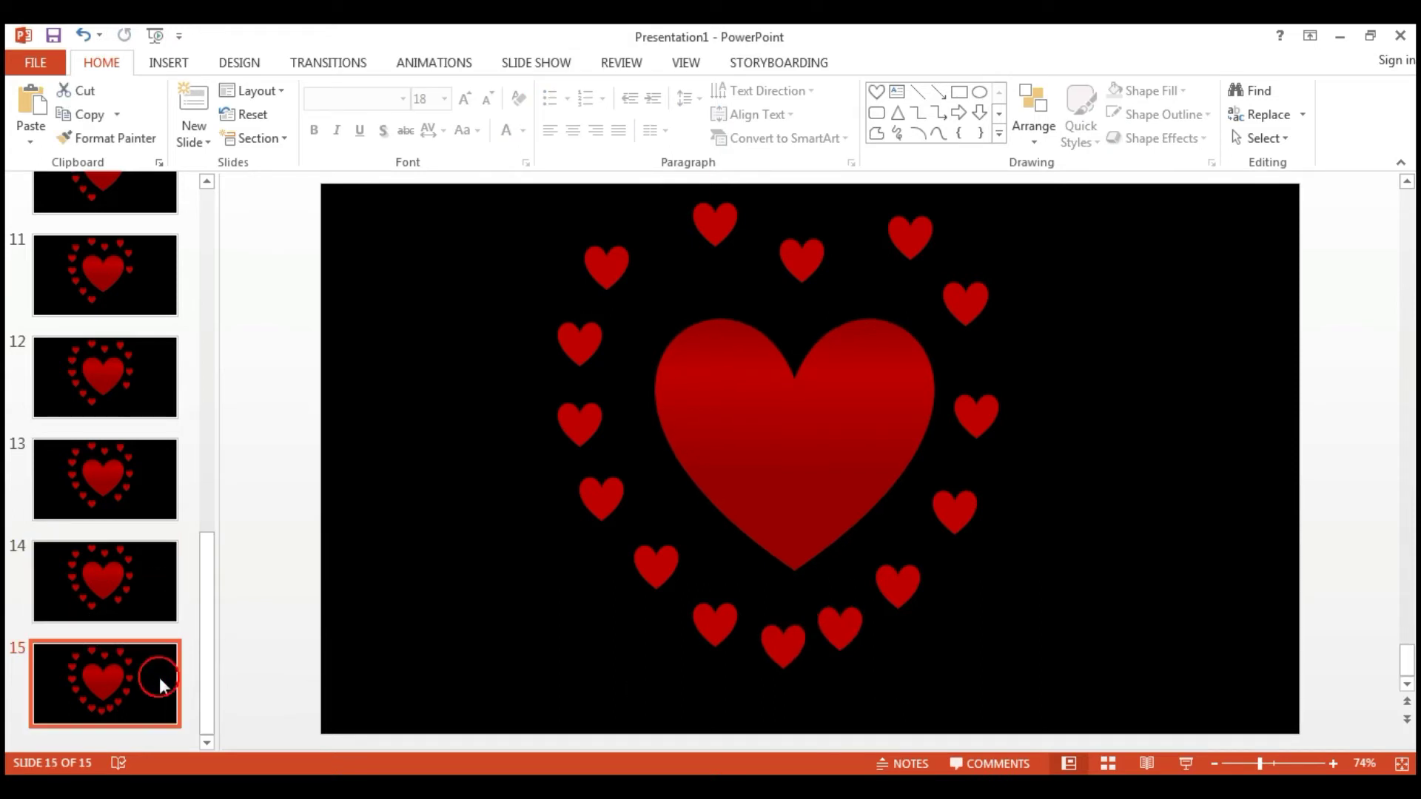
{"action": "left_click", "coordinate": [163, 605]}
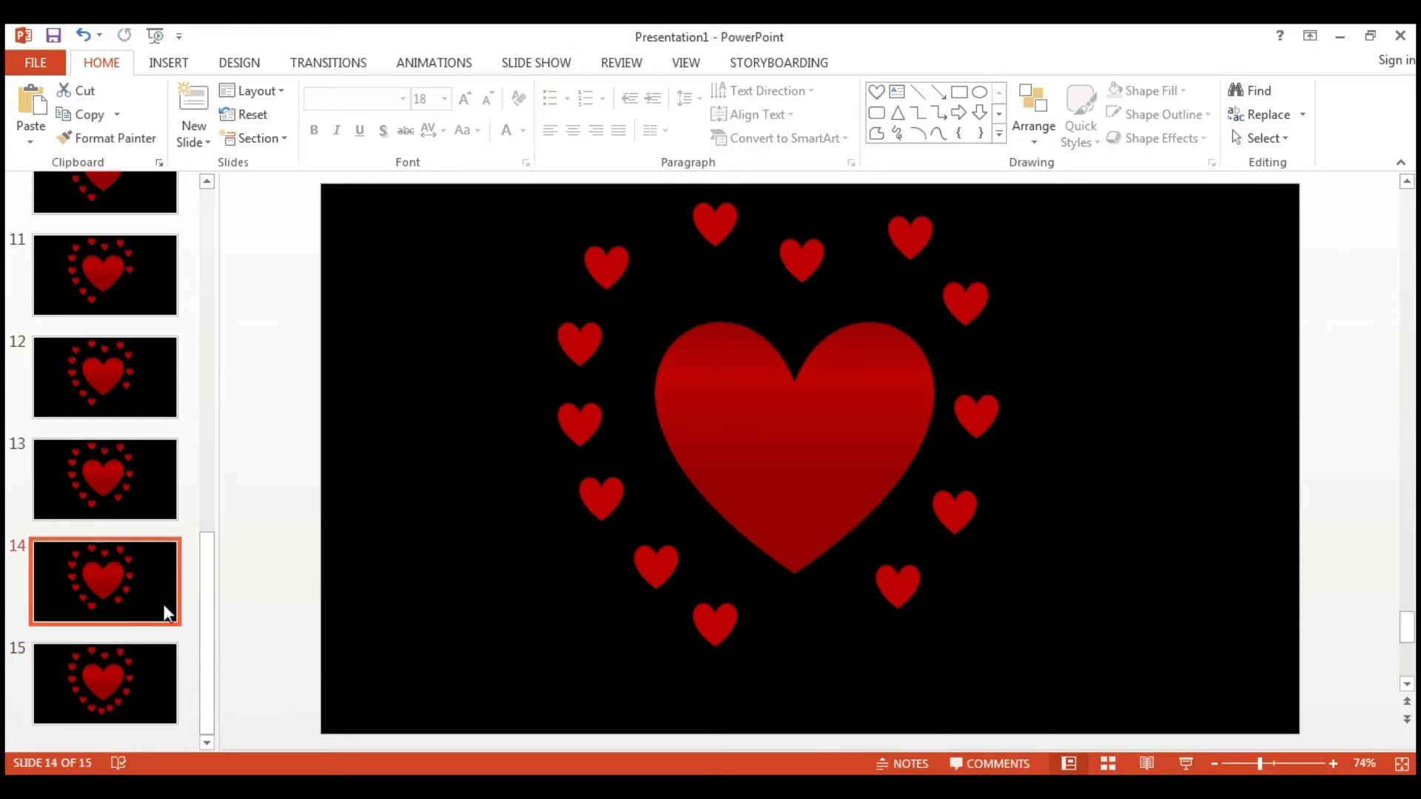
{"action": "left_click", "coordinate": [142, 693]}
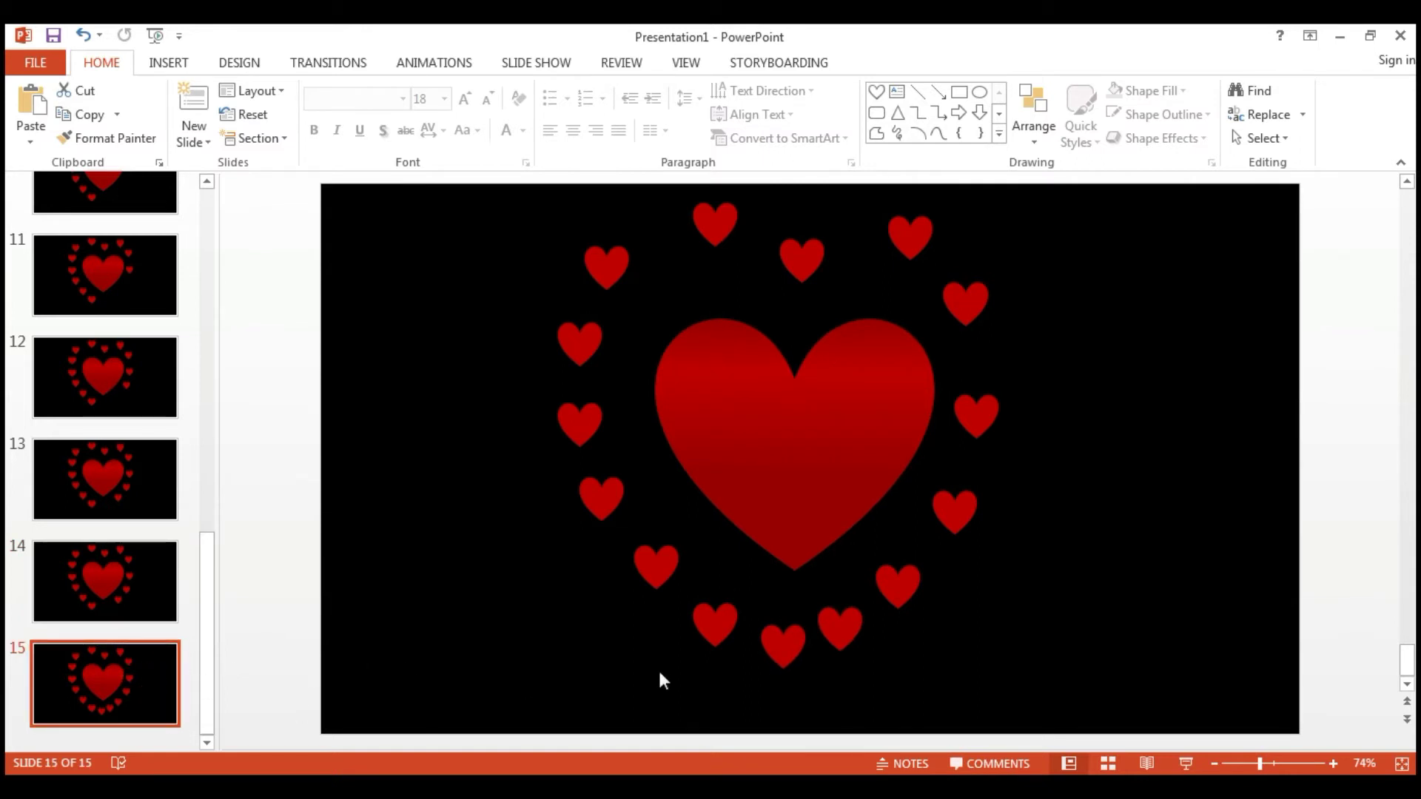
{"action": "left_click", "coordinate": [831, 627]}
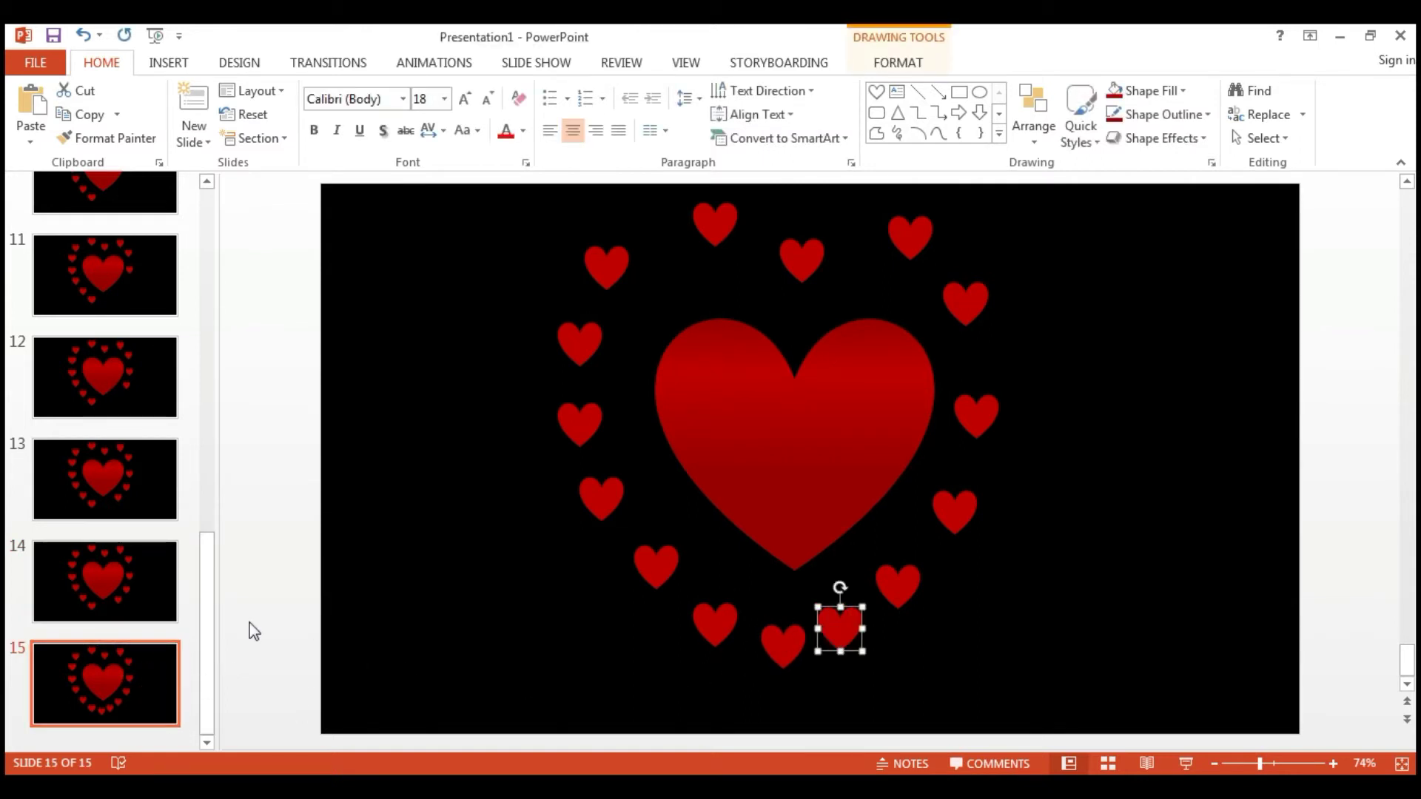
{"action": "left_click", "coordinate": [137, 605]}
{"action": "key", "text": "ctrl+v"}
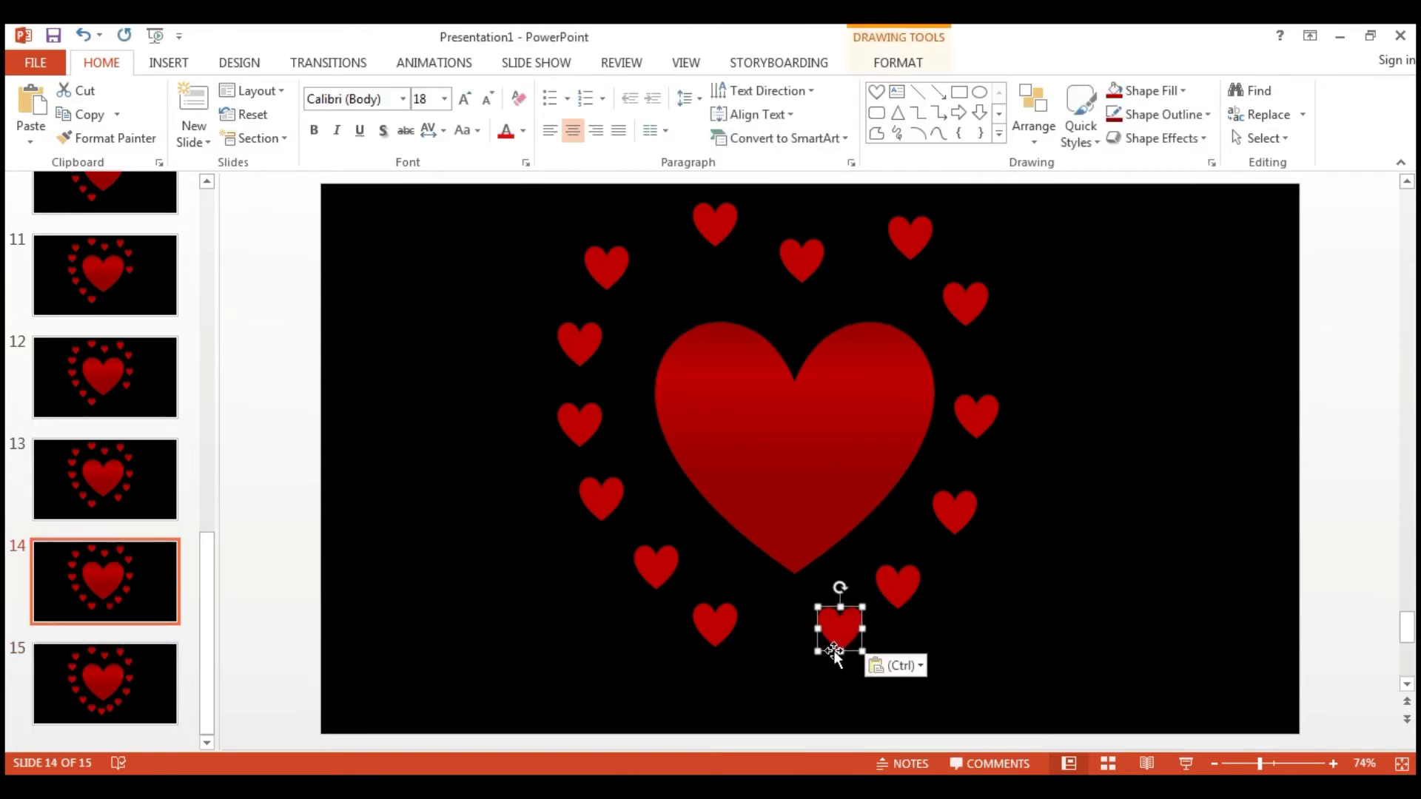
Review slides 12, 13 and 14.
{"action": "left_click", "coordinate": [128, 498]}
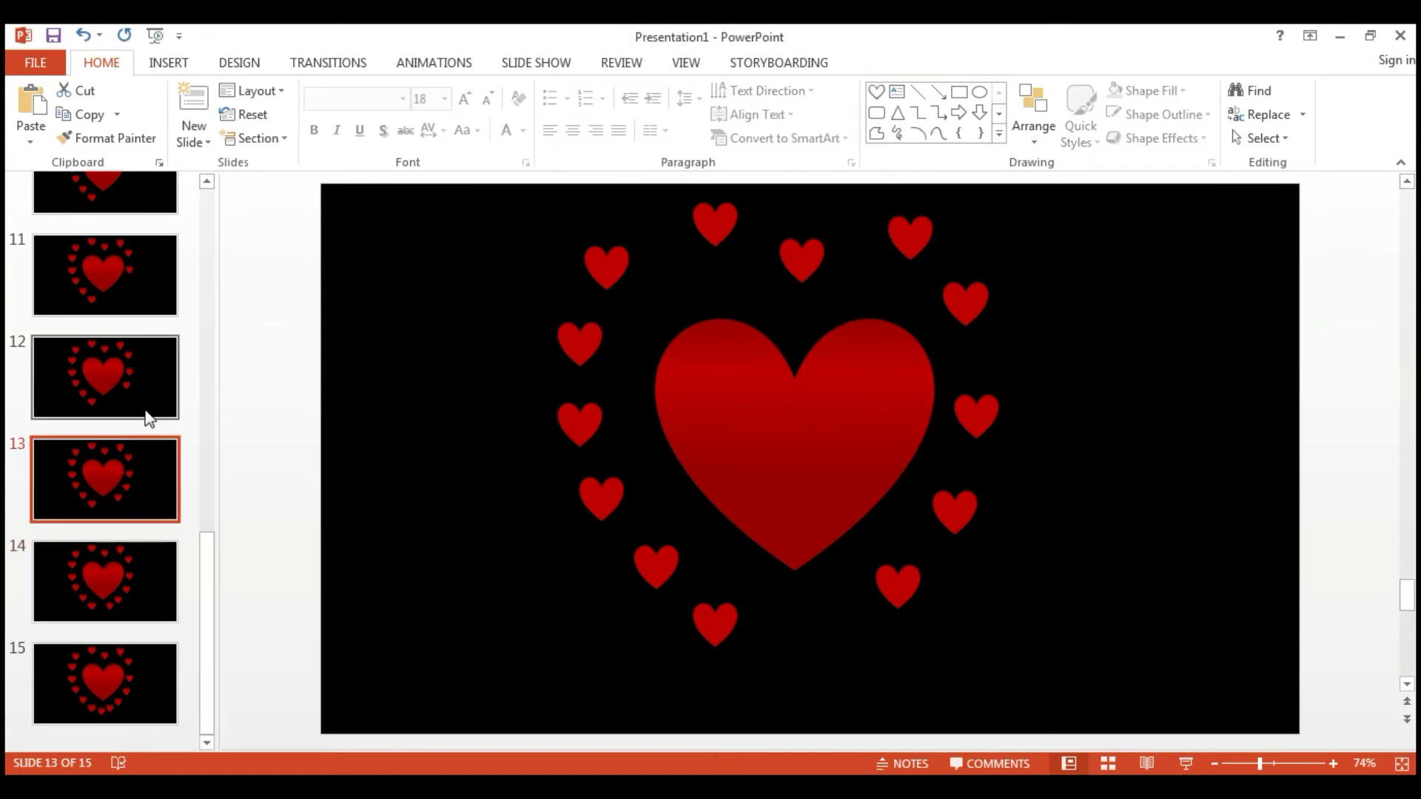
{"action": "left_click", "coordinate": [149, 388]}
{"action": "left_click", "coordinate": [138, 496]}
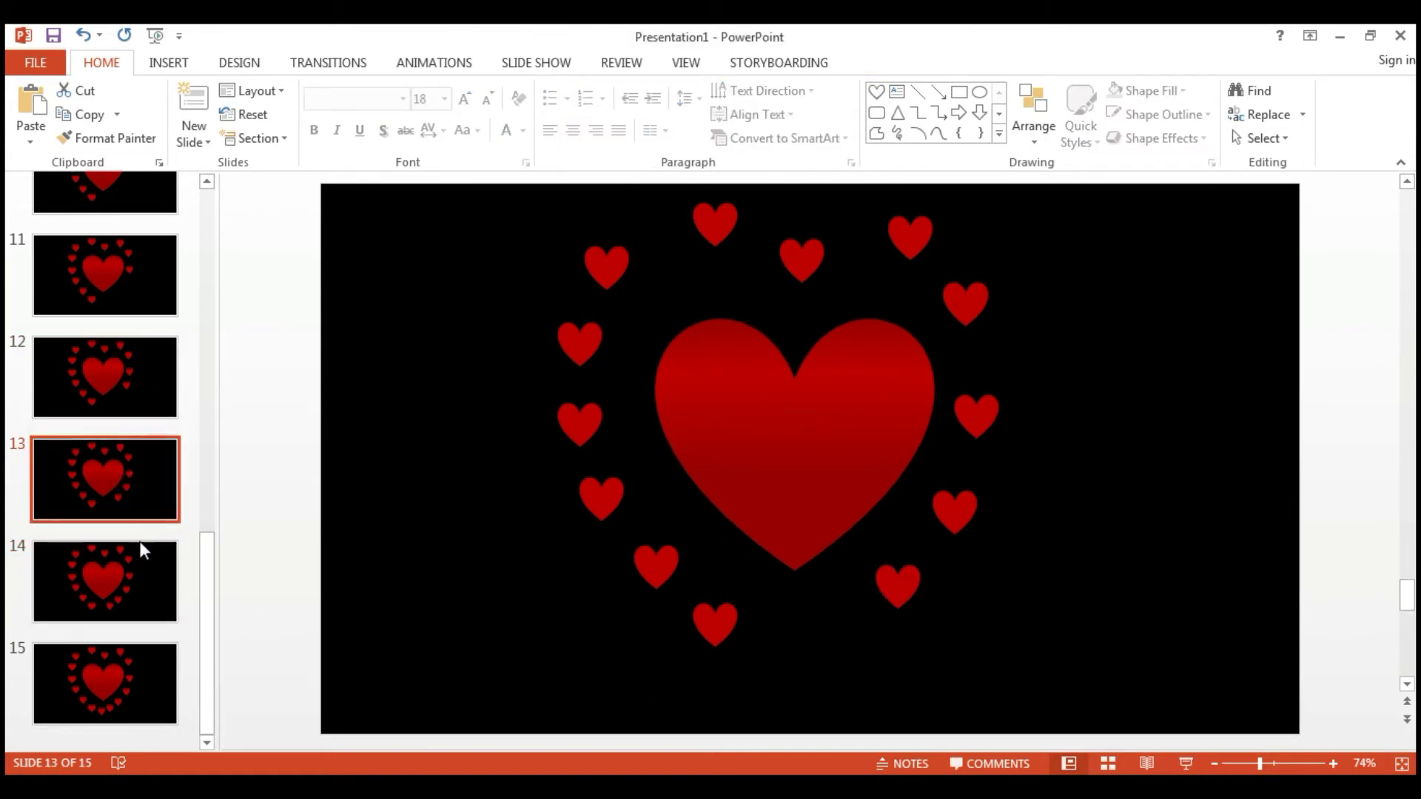
{"action": "left_click", "coordinate": [133, 596]}
Check slides 14 and 15, then open slide 1 with its single small heart below the big heart.
{"action": "left_click", "coordinate": [141, 670]}
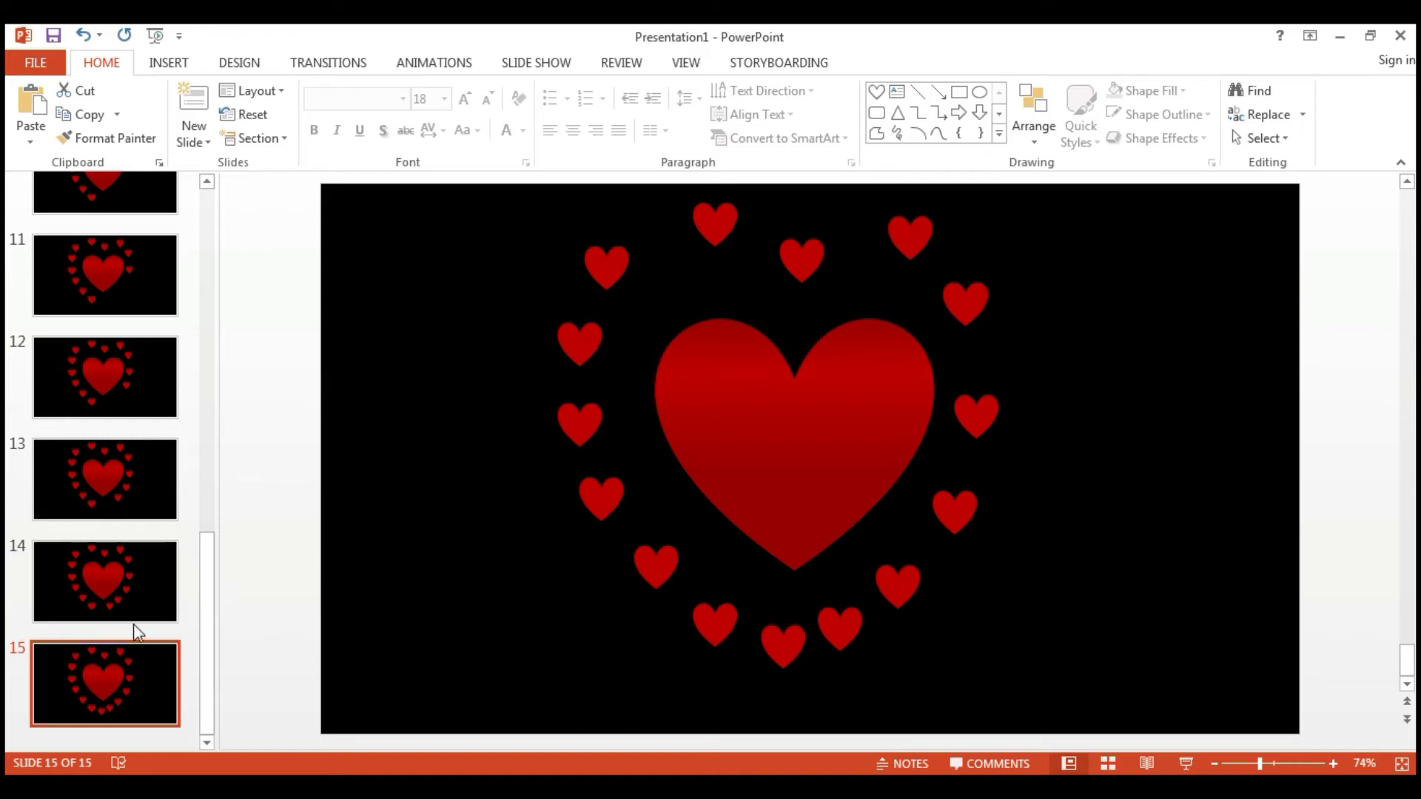
{"action": "left_click", "coordinate": [153, 616]}
{"action": "left_click", "coordinate": [153, 671]}
{"action": "left_click_drag", "start_coordinate": [209, 593], "coordinate": [185, 330]}
{"action": "scroll", "coordinate": [179, 288], "scroll_direction": "up", "scroll_amount": 5}
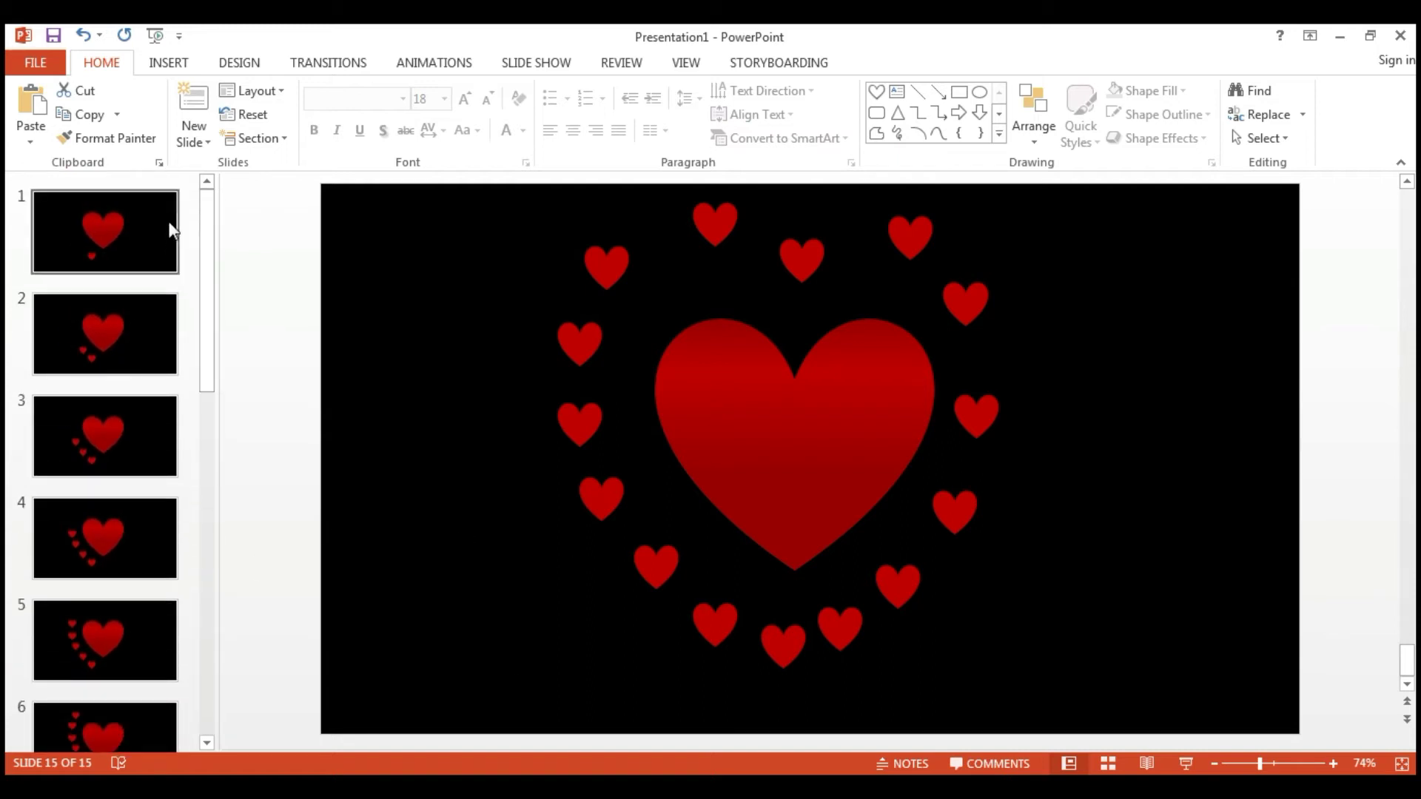
{"action": "left_click", "coordinate": [155, 246]}
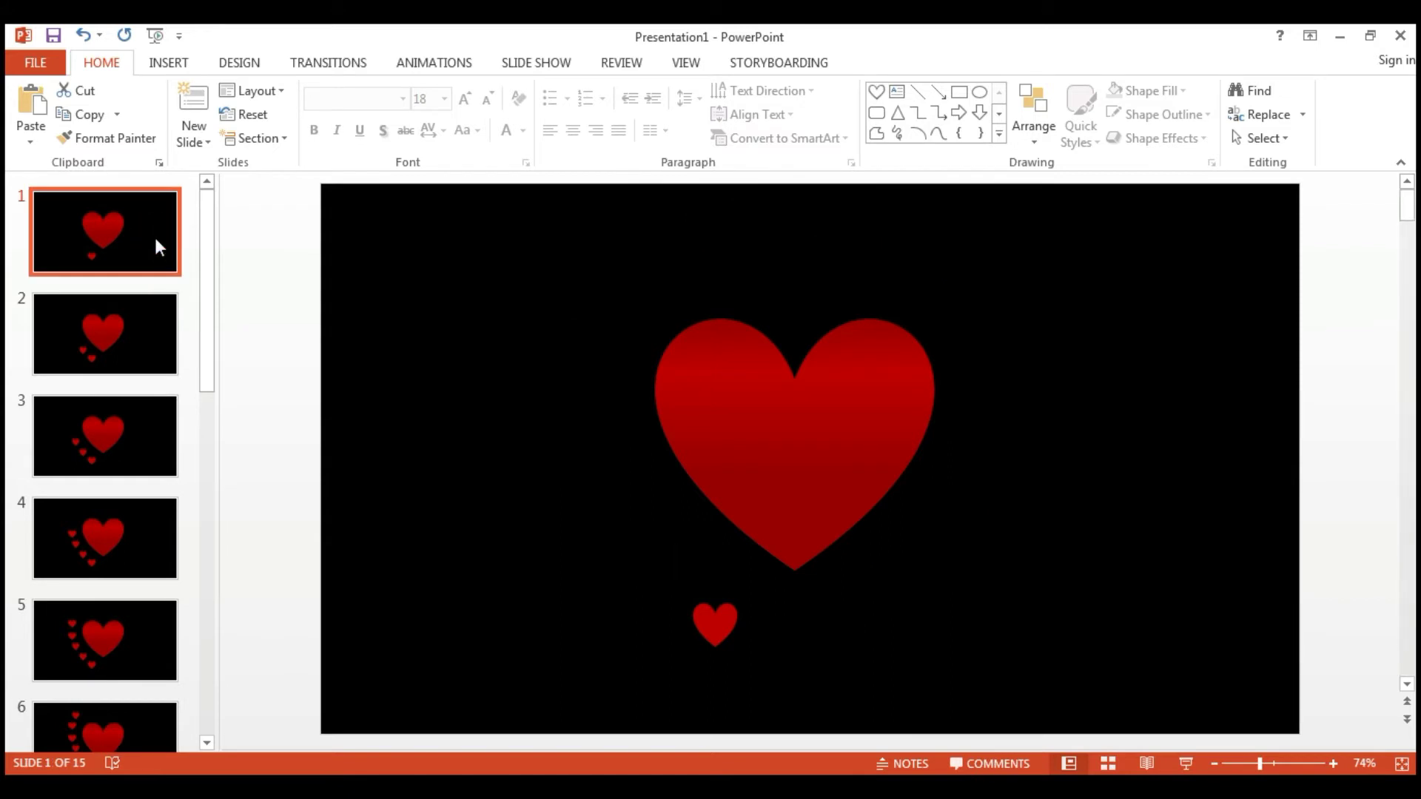
{"action": "left_click", "coordinate": [152, 321]}
{"action": "left_click", "coordinate": [156, 263]}
{"action": "left_click", "coordinate": [152, 303]}
{"action": "left_click", "coordinate": [153, 254]}
Copy slide 1 to the end as slide 16 and delete its small heart.
{"action": "right_click", "coordinate": [173, 268]}
{"action": "left_click", "coordinate": [202, 302]}
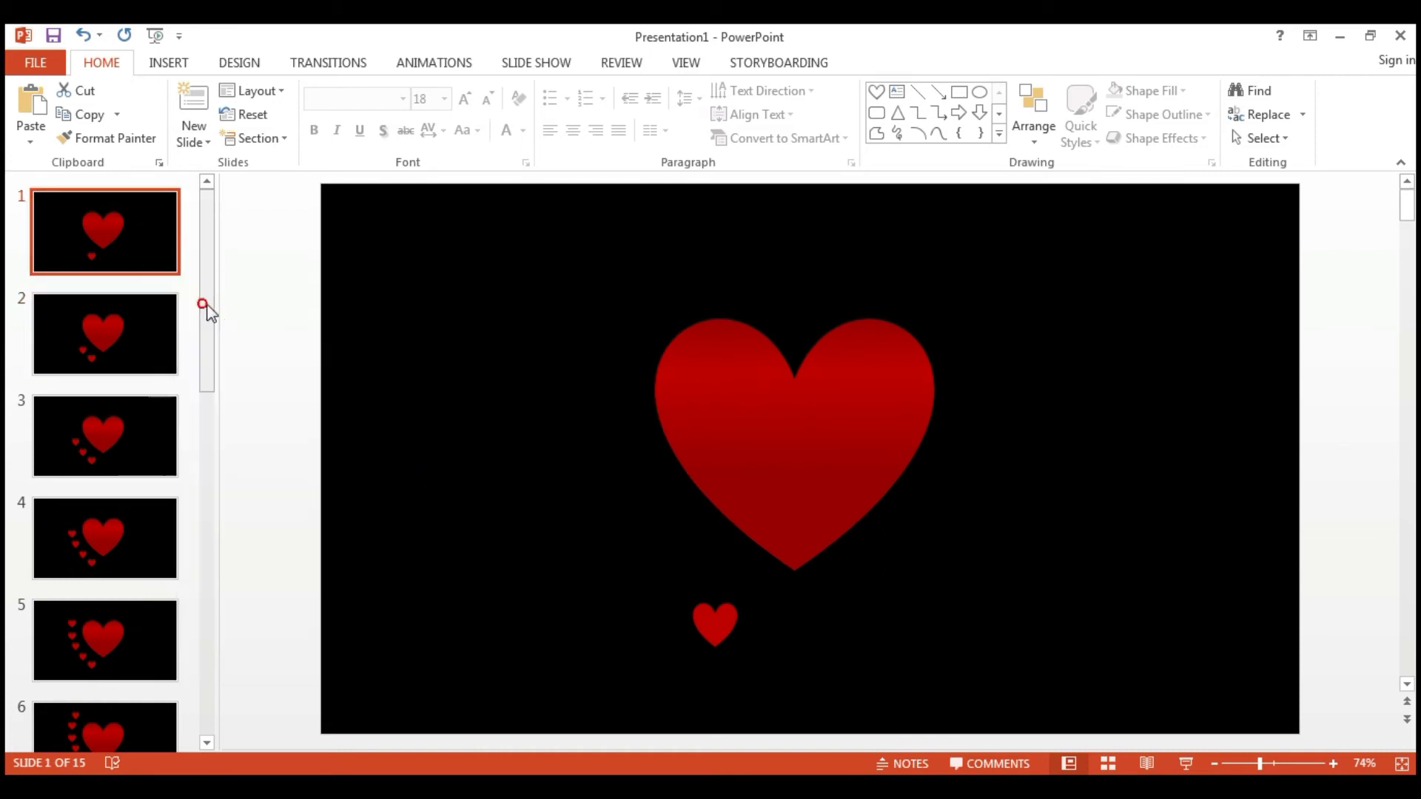
{"action": "left_click_drag", "start_coordinate": [206, 312], "coordinate": [229, 703]}
{"action": "left_click", "coordinate": [197, 738]}
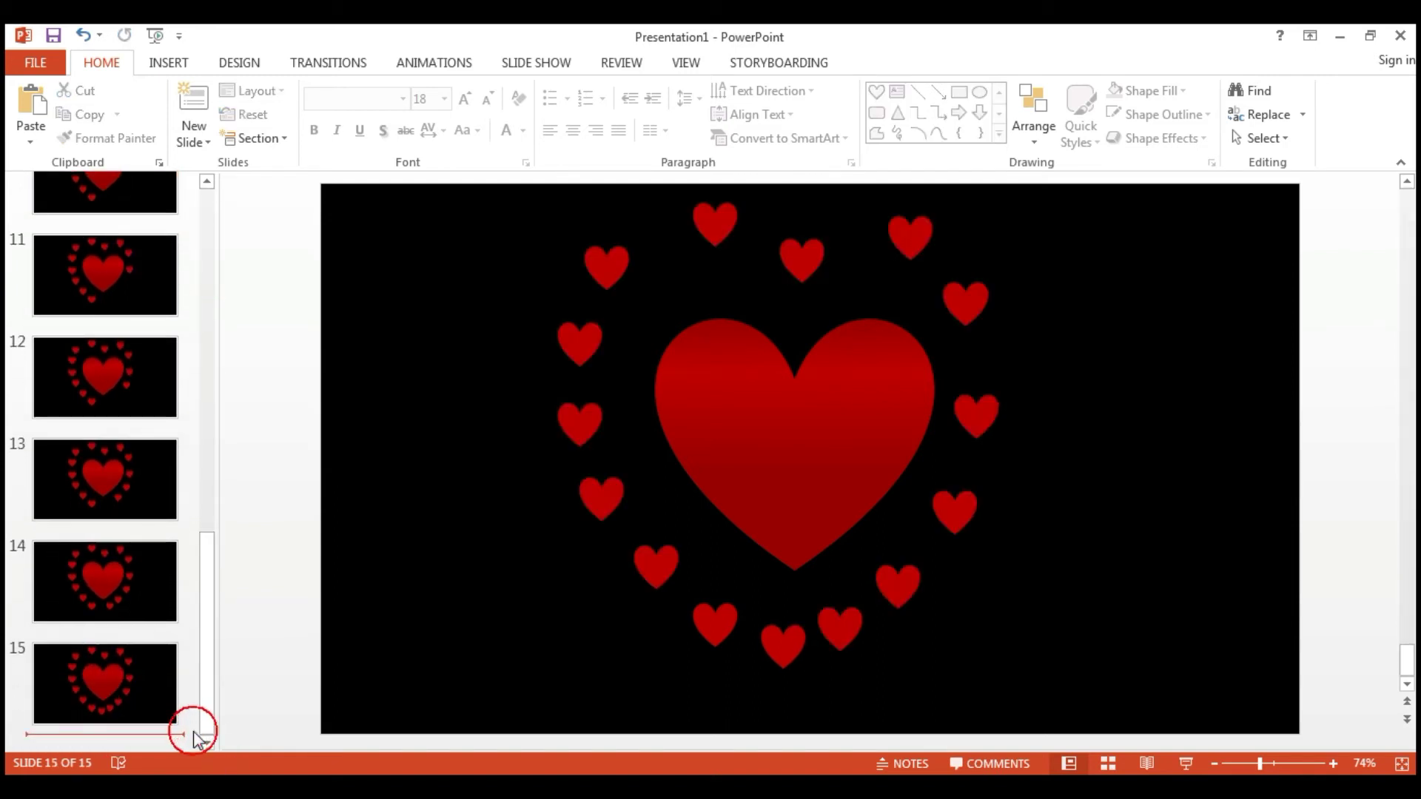
{"action": "key", "text": "ctrl+v"}
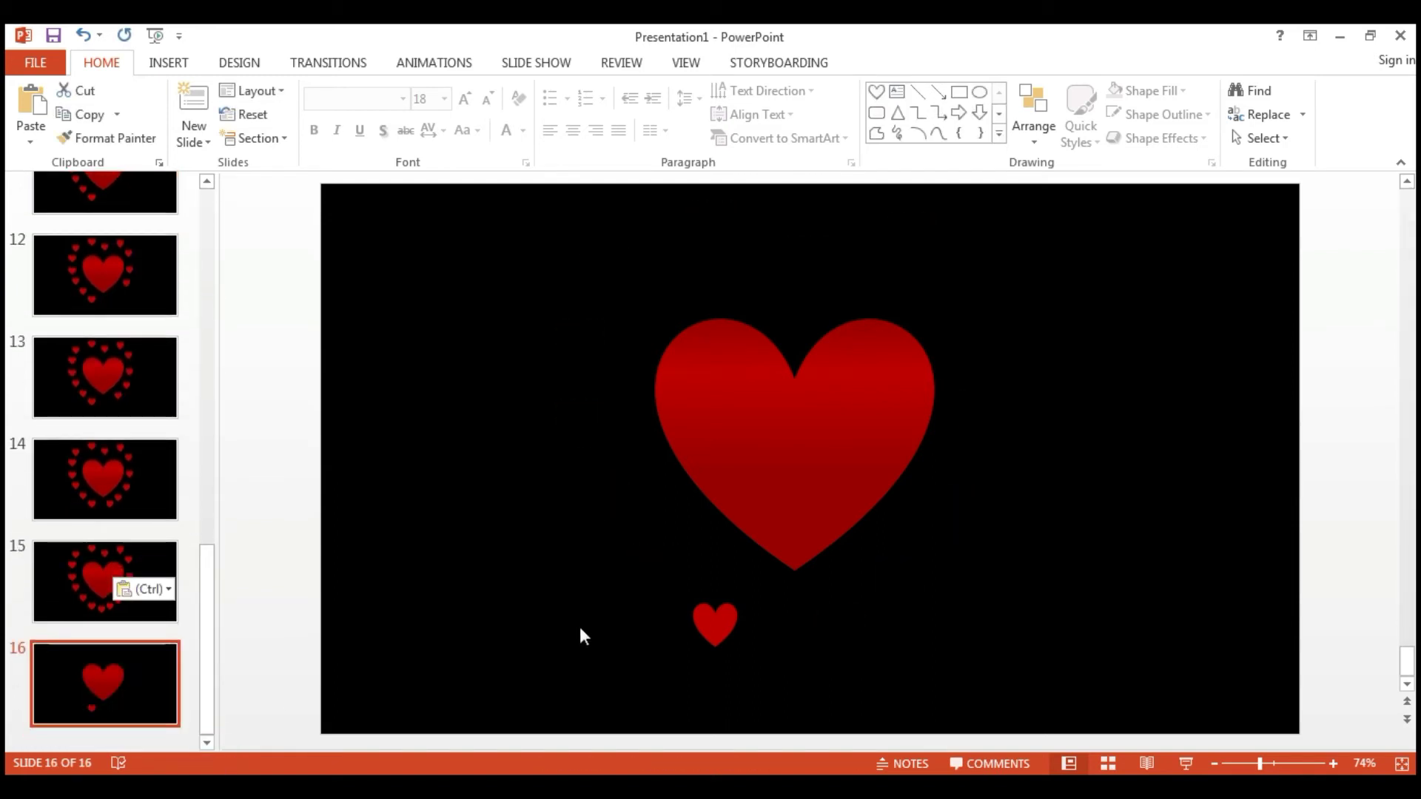
{"action": "left_click", "coordinate": [717, 624]}
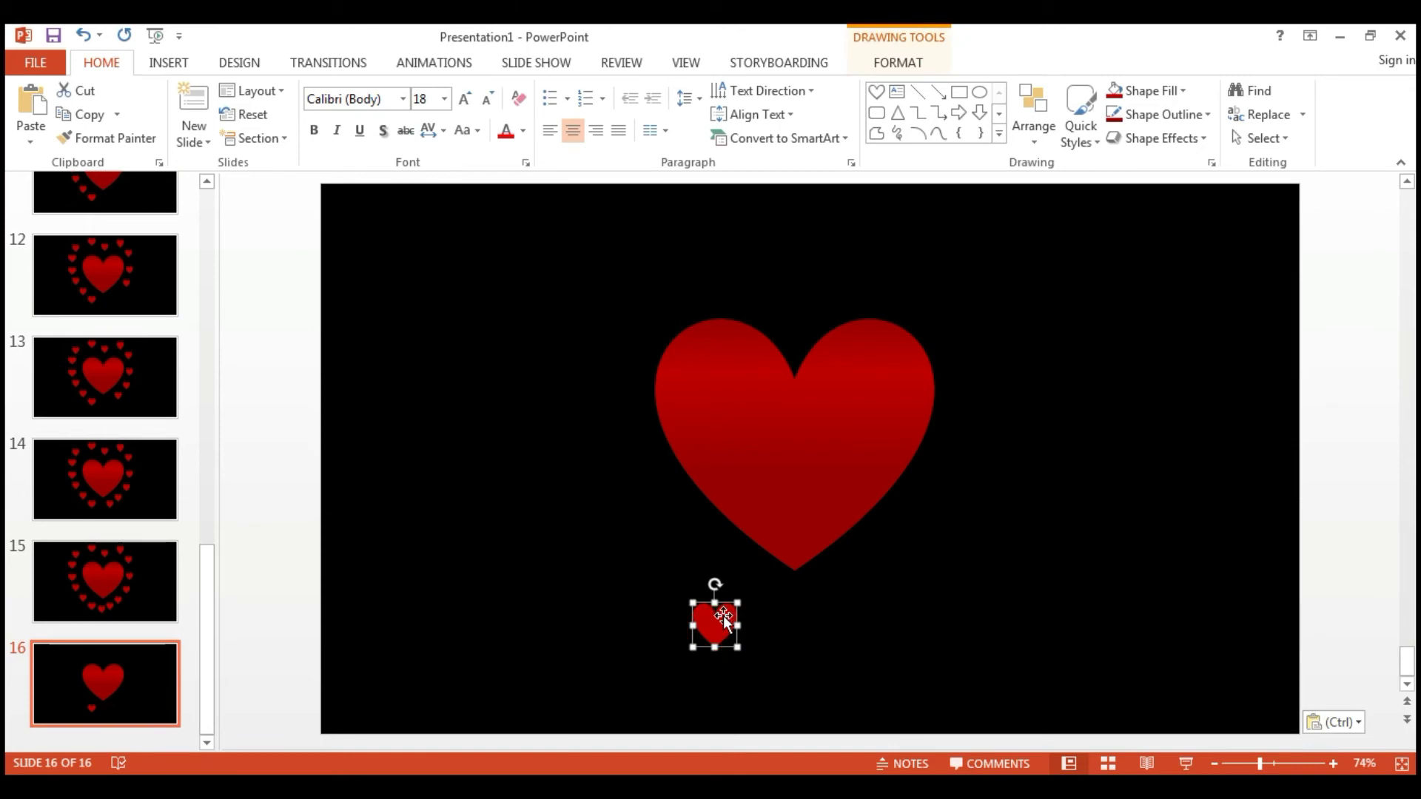
{"action": "key", "text": "Delete"}
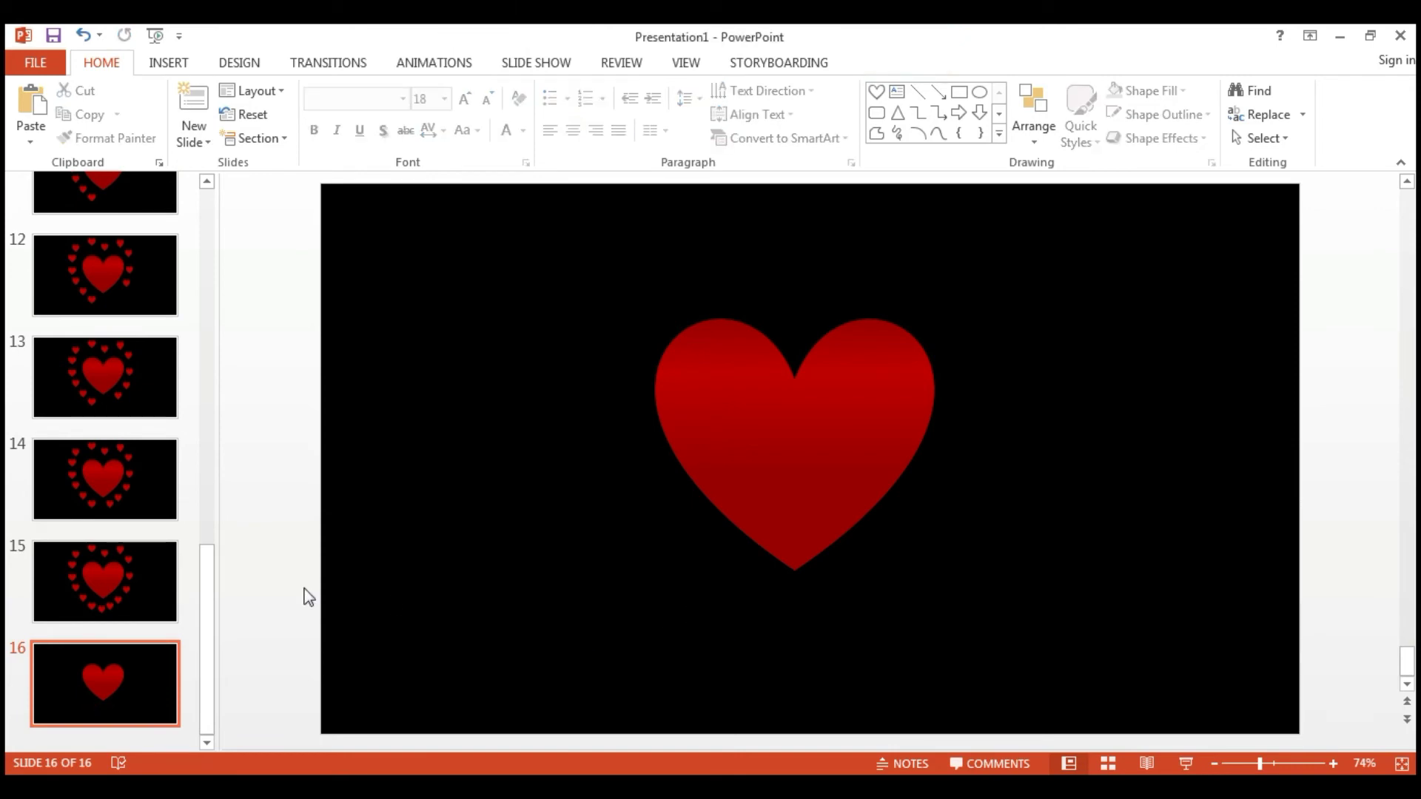
Copy the heart-only slide 16 and paste it before slide 1.
{"action": "left_click", "coordinate": [144, 689]}
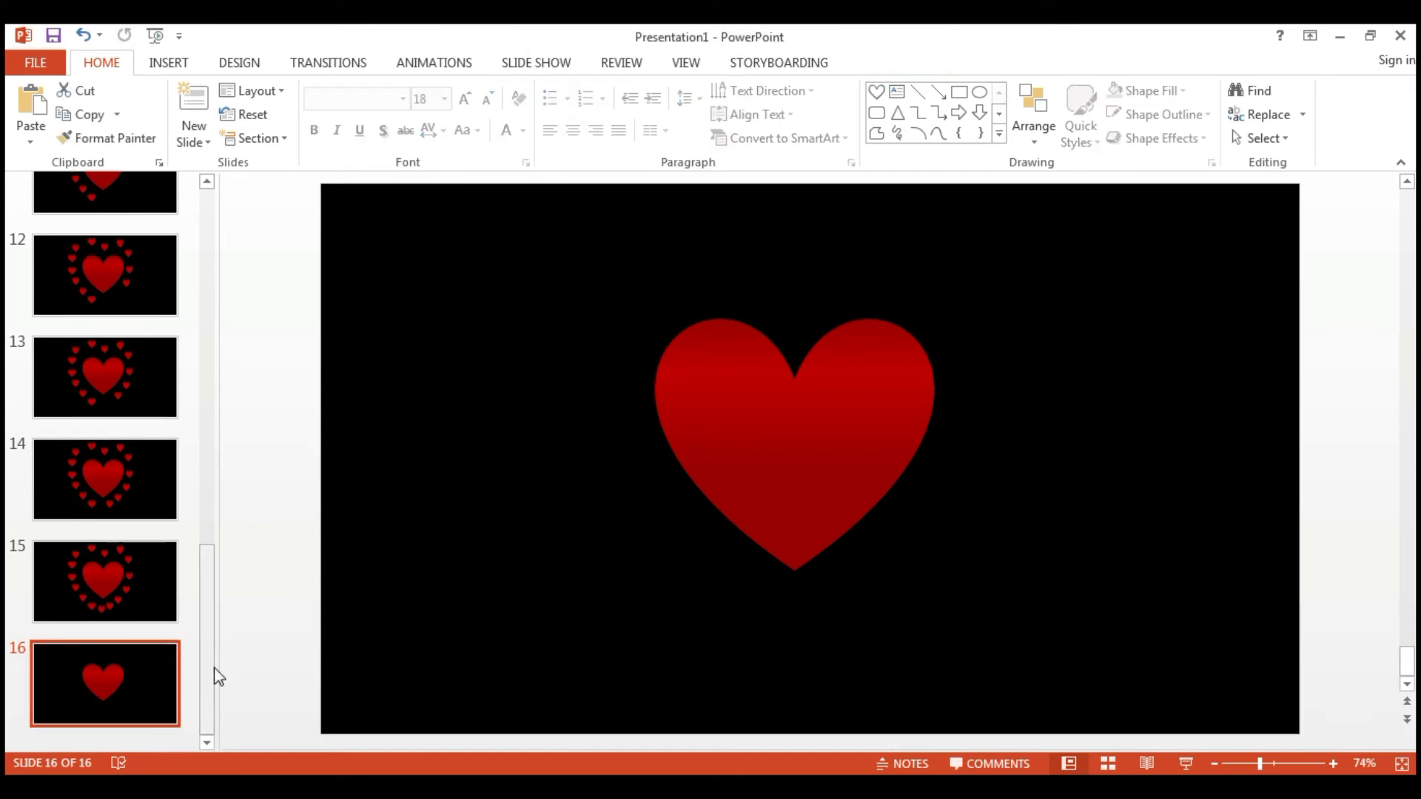
{"action": "left_click_drag", "start_coordinate": [207, 666], "coordinate": [225, 226]}
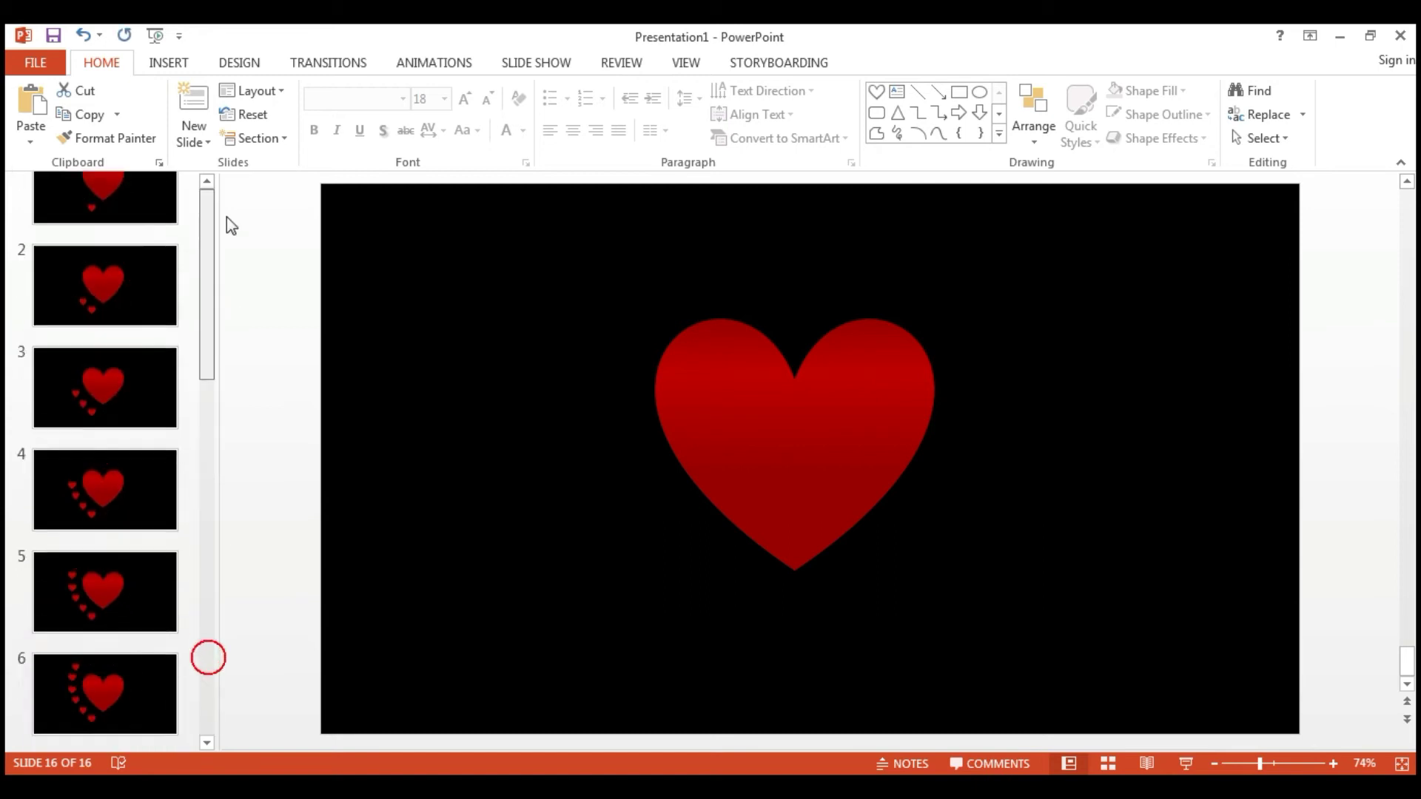
{"action": "left_click", "coordinate": [193, 188]}
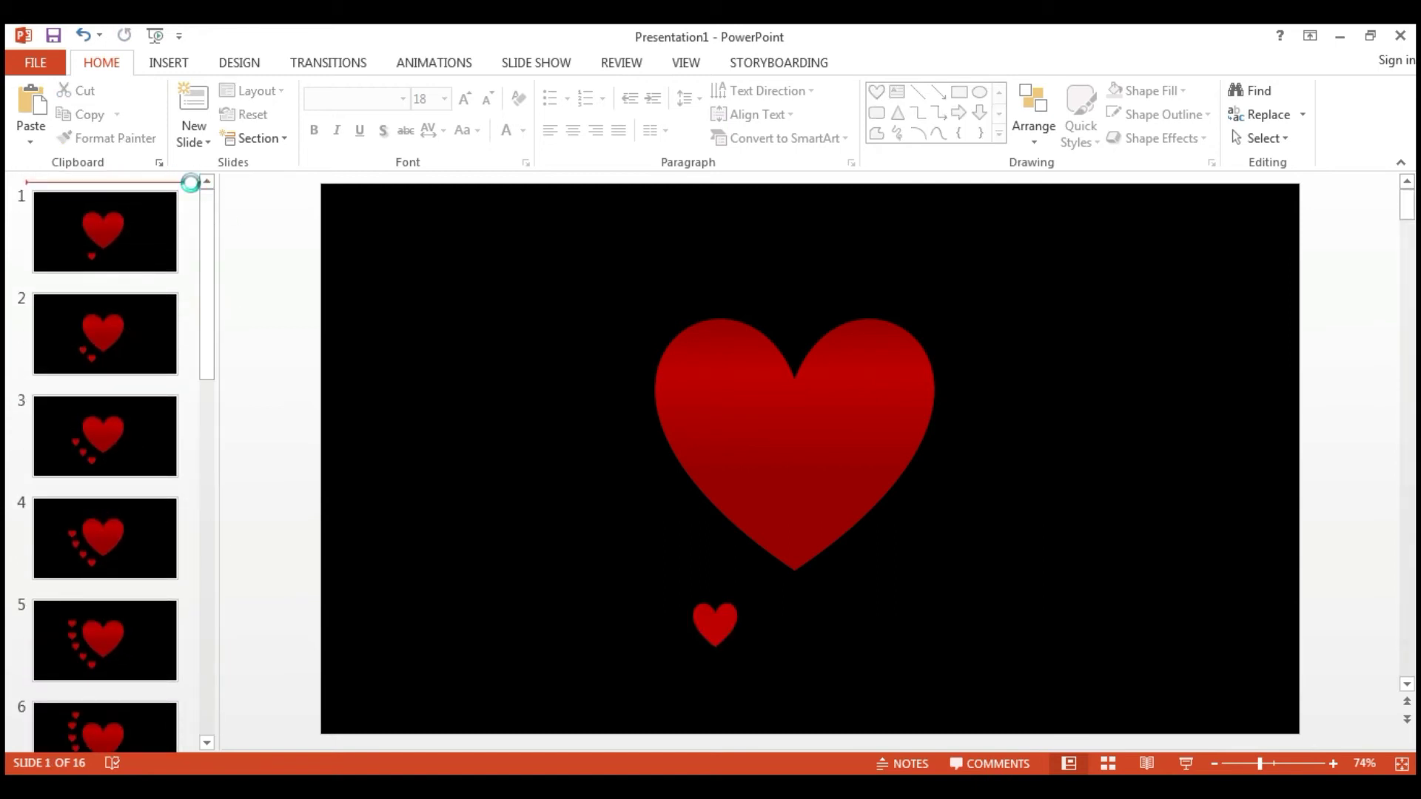
{"action": "key", "text": "ctrl+v"}
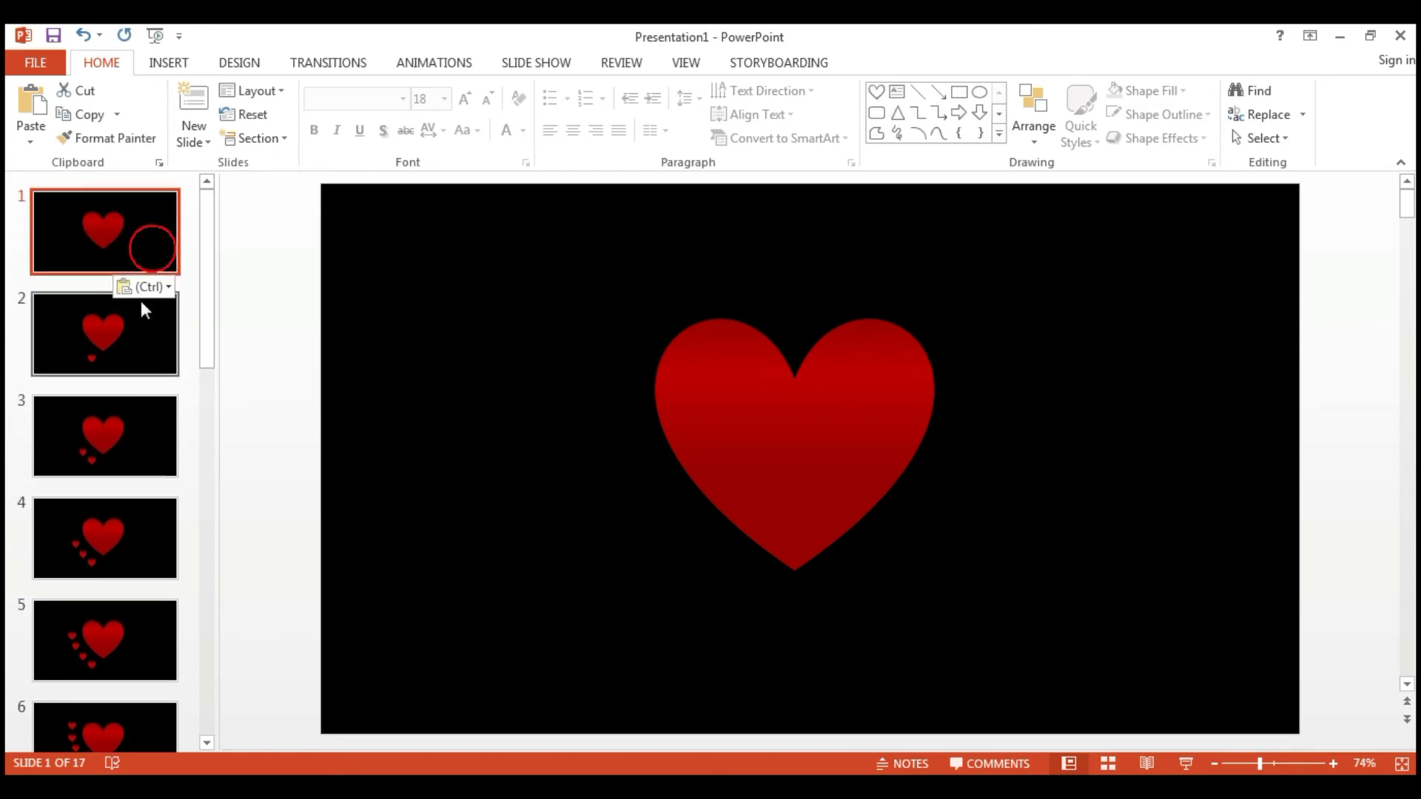
Check the new heart-only first slide against slides 2 and 3.
{"action": "left_click", "coordinate": [145, 333]}
{"action": "left_click", "coordinate": [137, 259]}
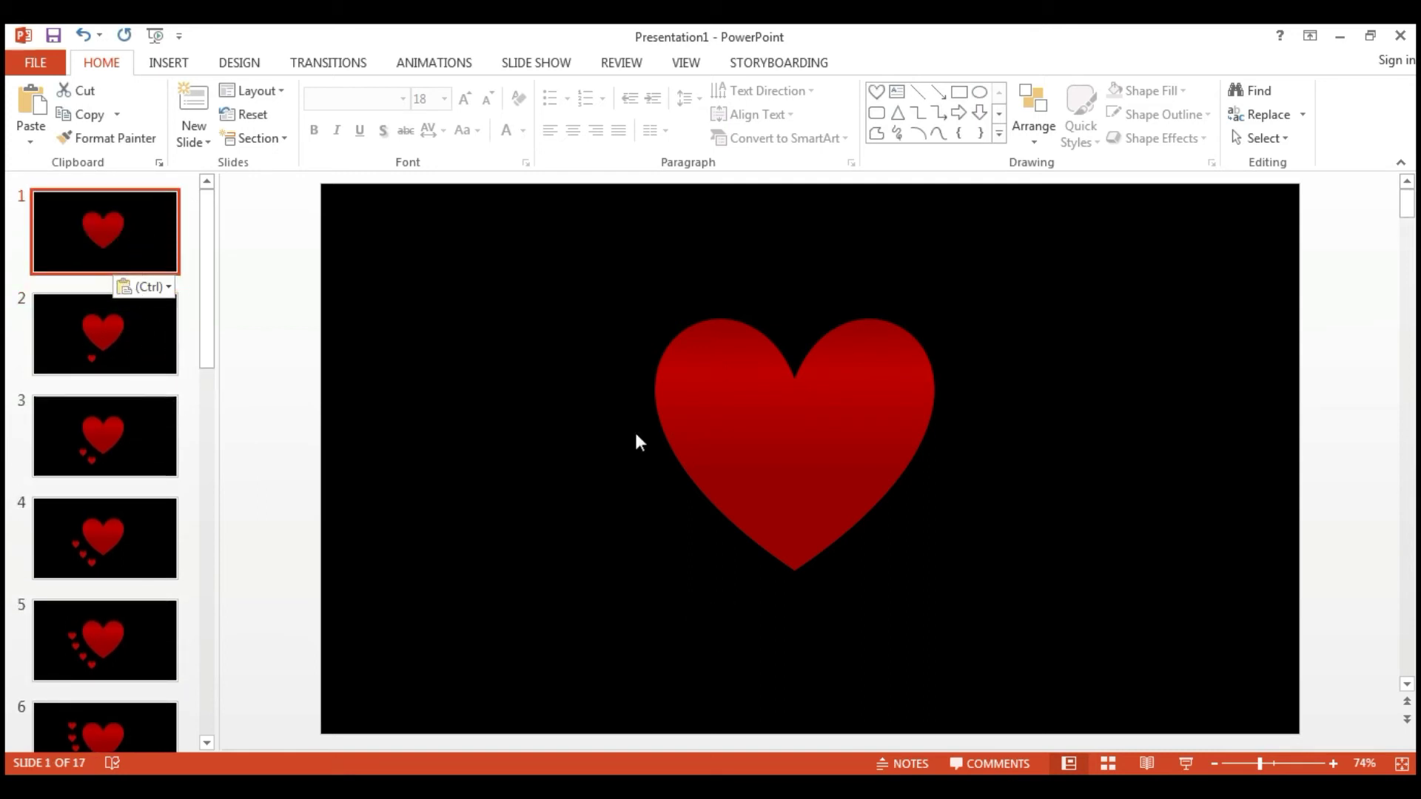
{"action": "left_click", "coordinate": [732, 417]}
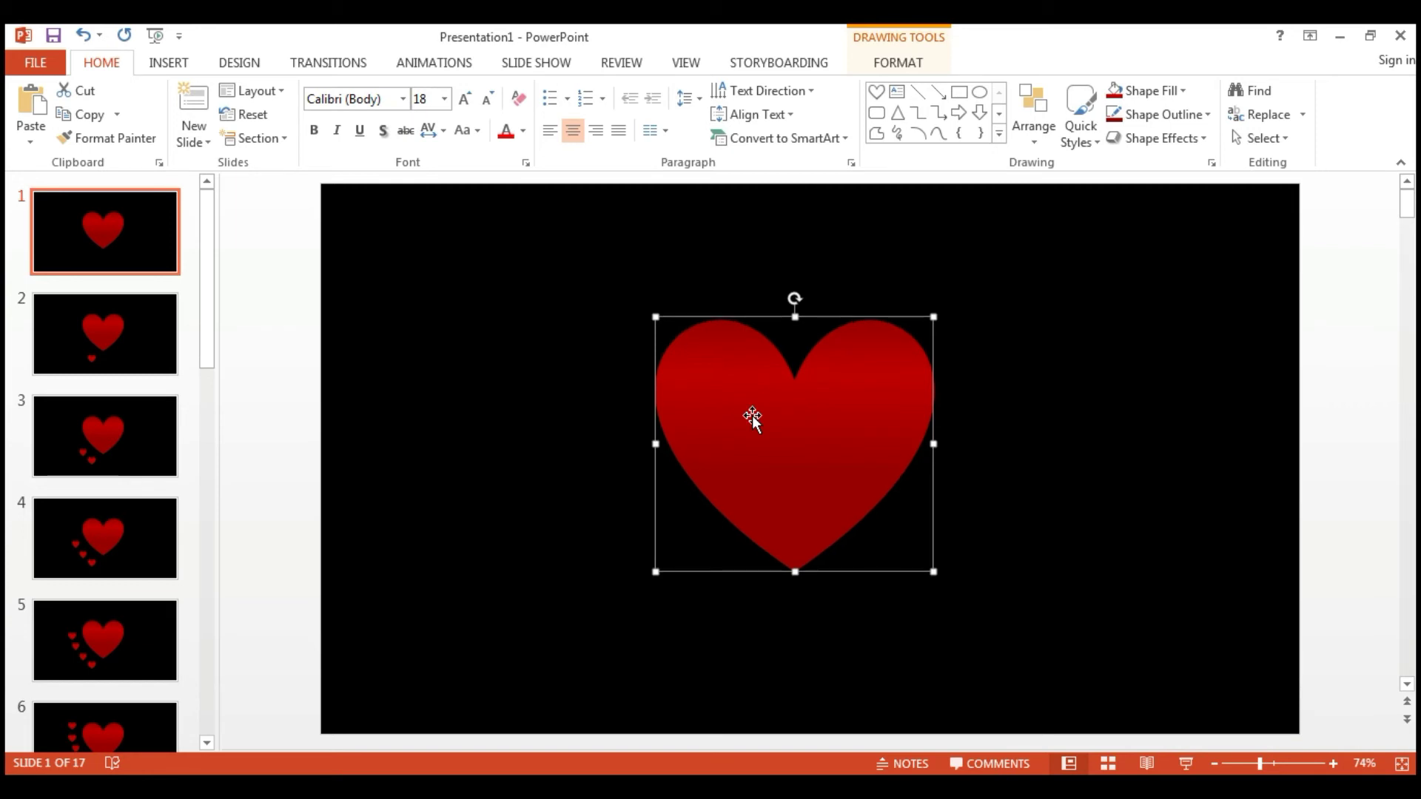
{"action": "left_click", "coordinate": [149, 259]}
{"action": "left_click", "coordinate": [152, 320]}
{"action": "left_click", "coordinate": [149, 273]}
{"action": "left_click", "coordinate": [146, 342]}
{"action": "left_click", "coordinate": [142, 445]}
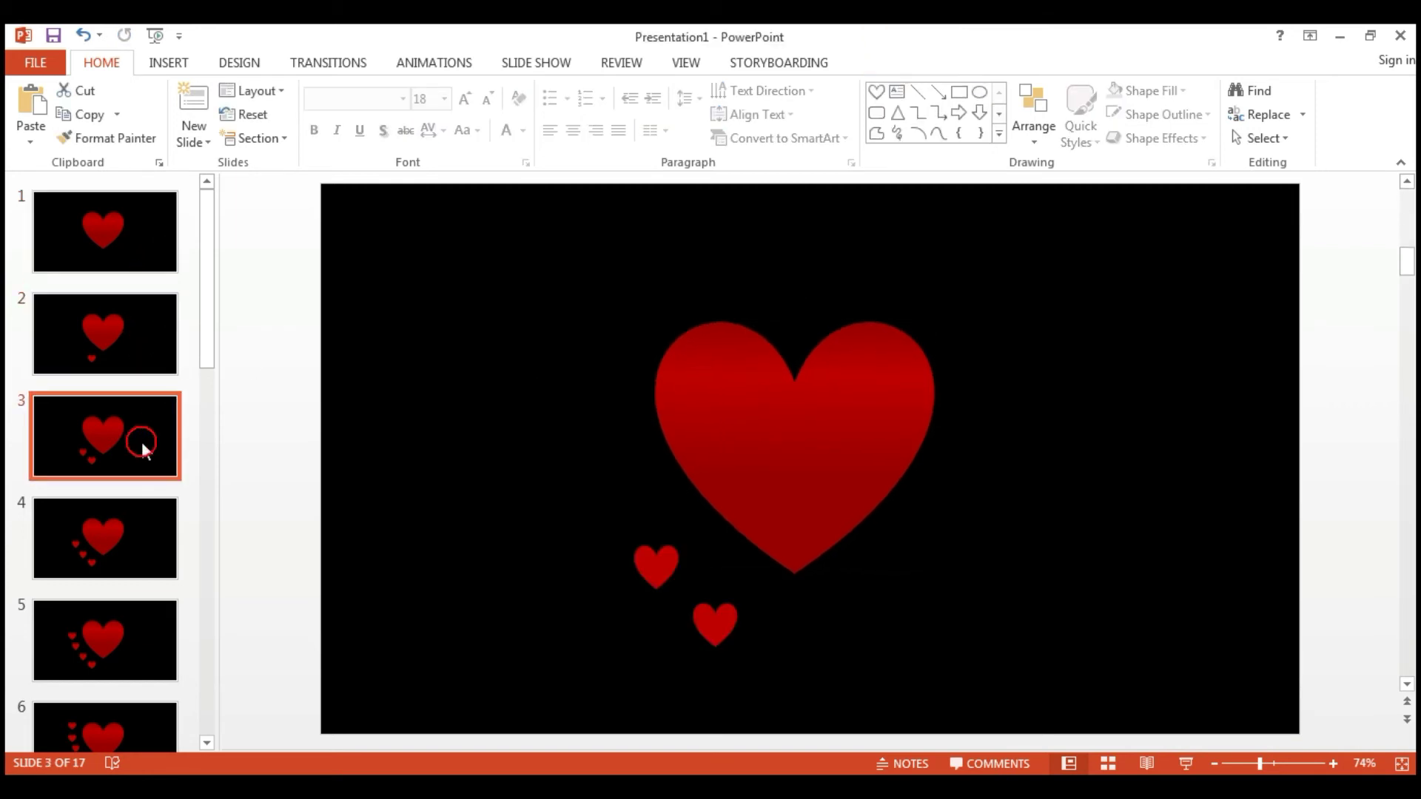
{"action": "left_click", "coordinate": [138, 256]}
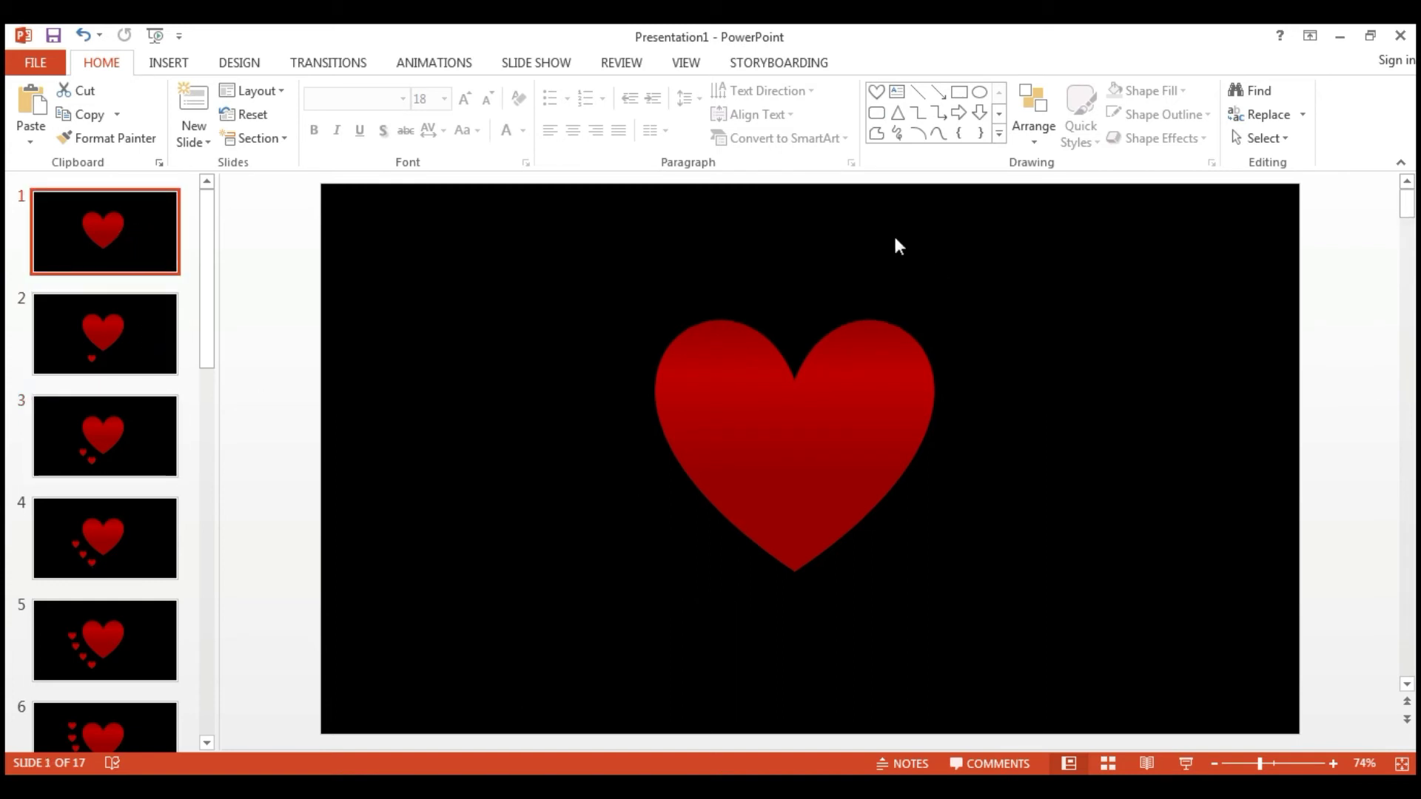